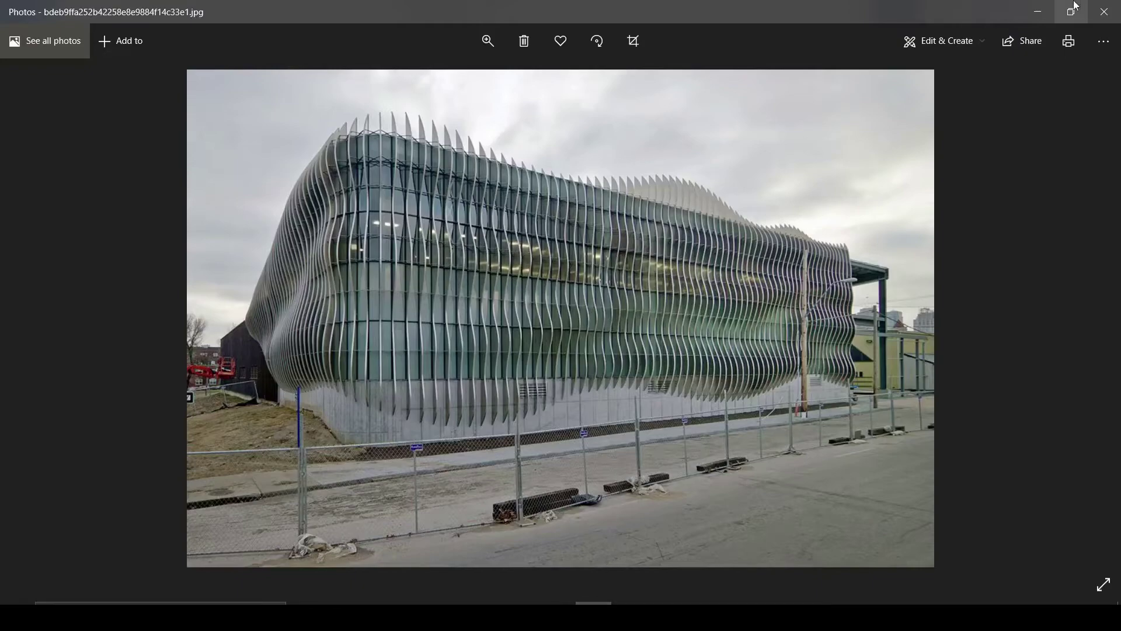
- Switch to Revit, create a new project from the Architectural Template and widen the Project Browser
left_click(1038, 12)
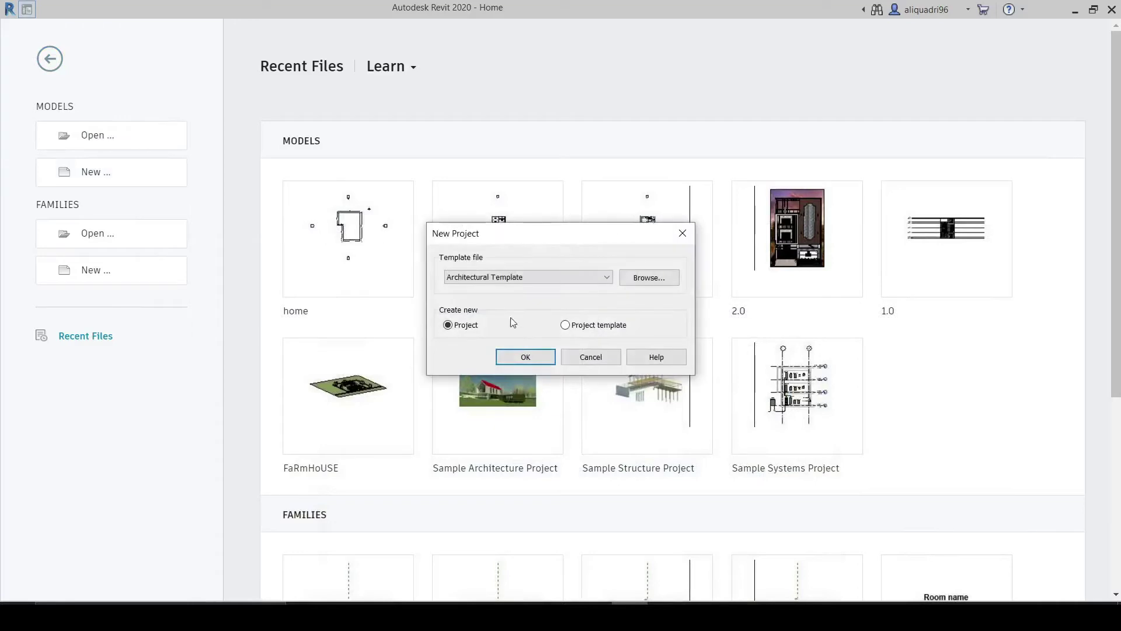
left_click(525, 359)
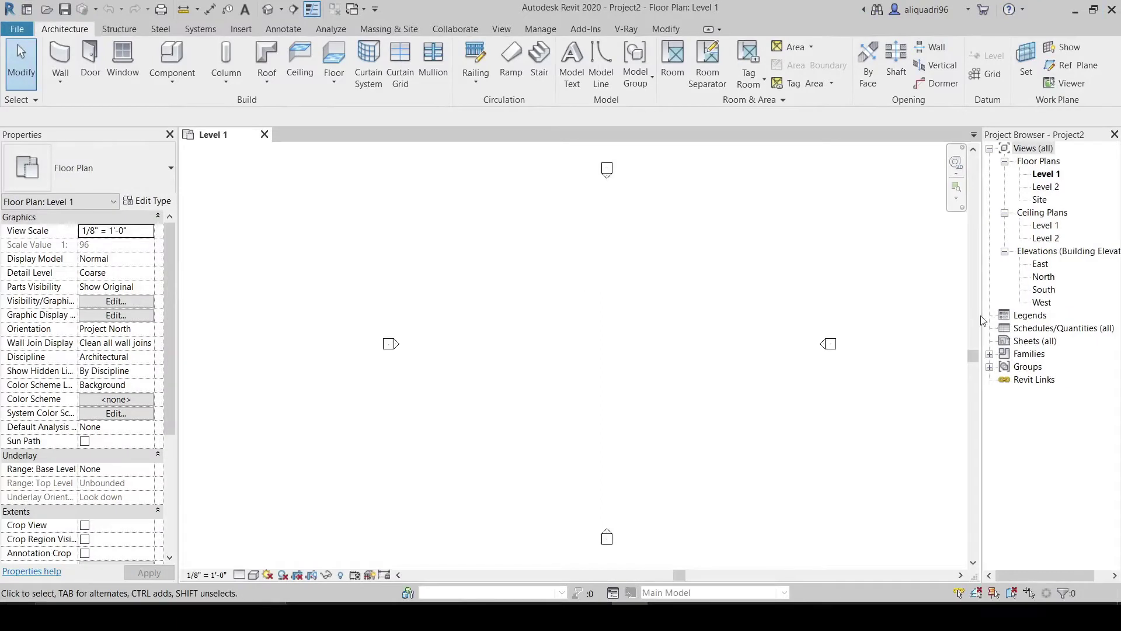
left_click_drag(981, 310, 923, 307)
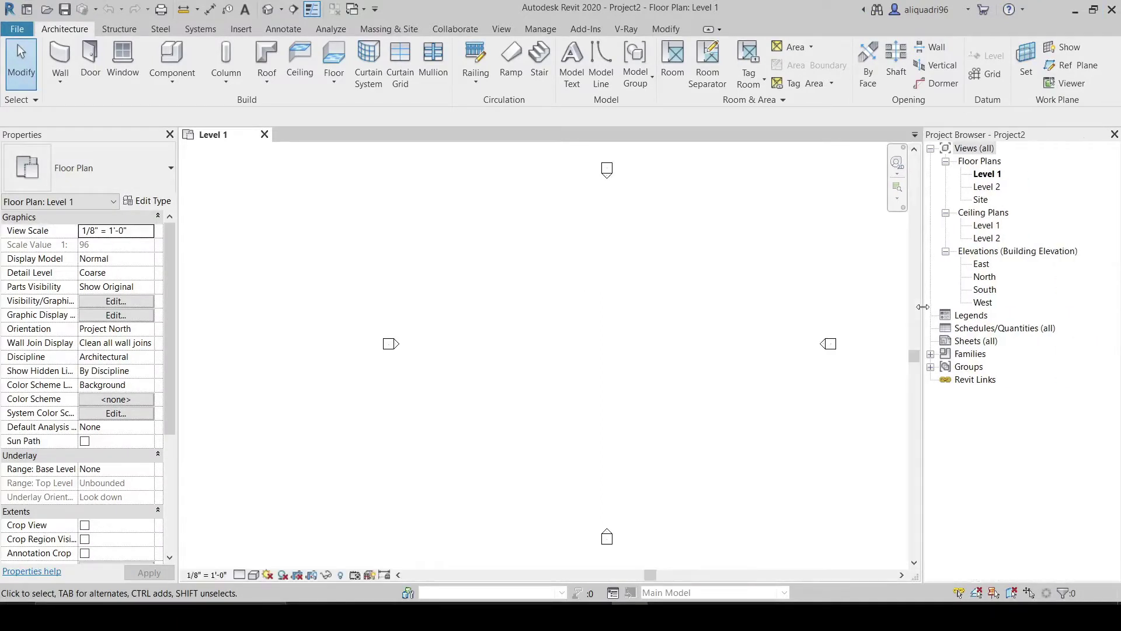
- Create a rectangular Generic - 12" floor on Level 1, centred between the elevation markers, with an area of about 2944 SF
left_click(332, 63)
left_click(711, 47)
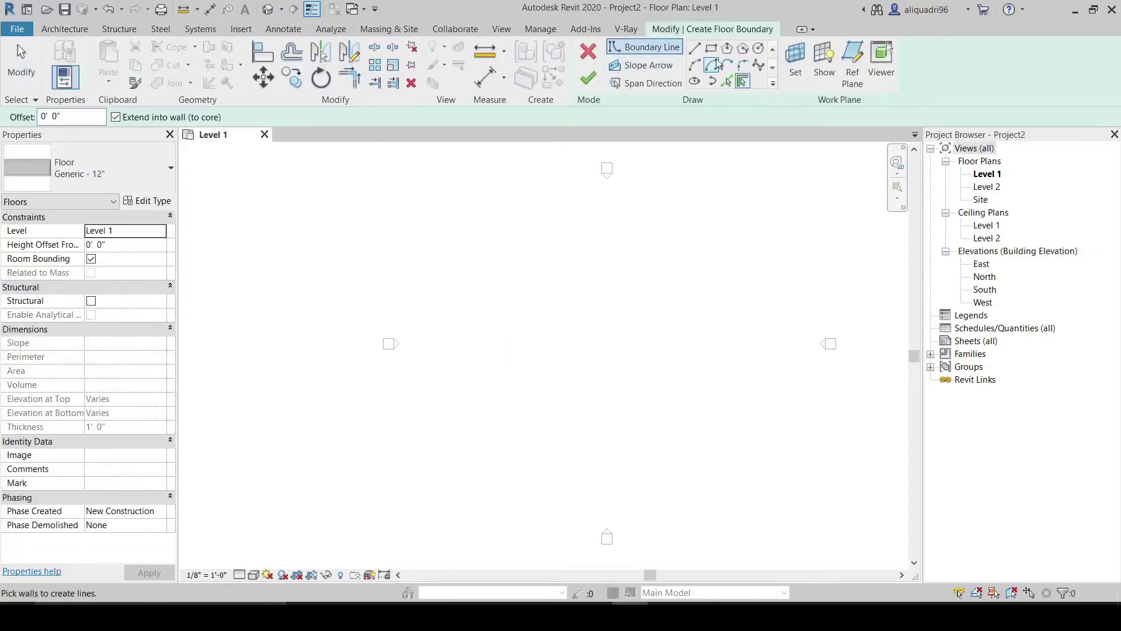
left_click(488, 309)
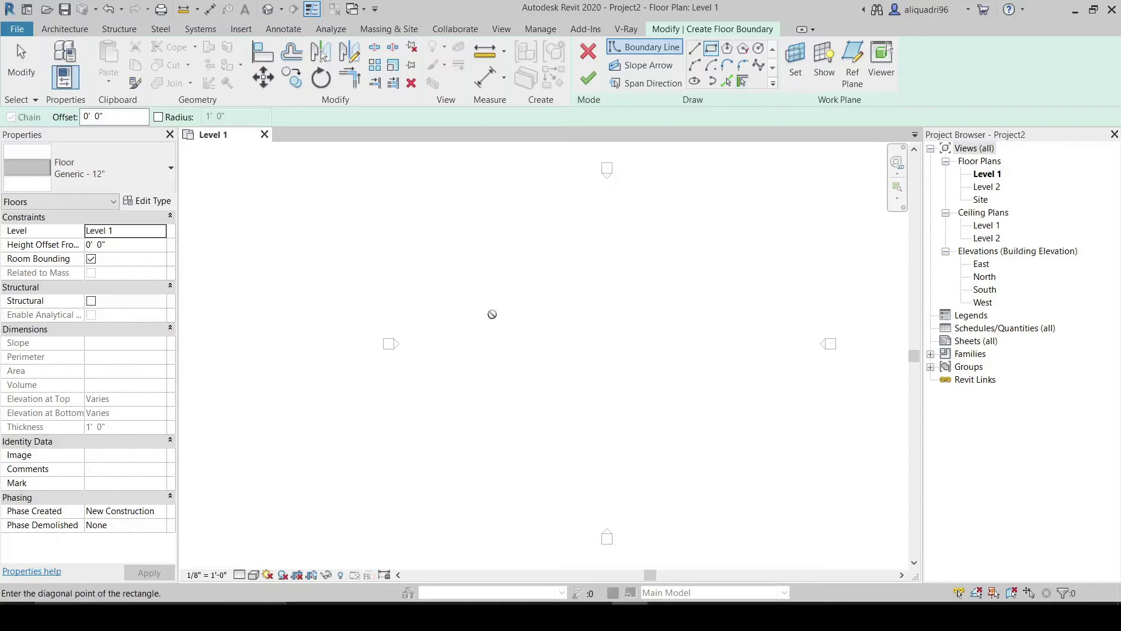
left_click(731, 389)
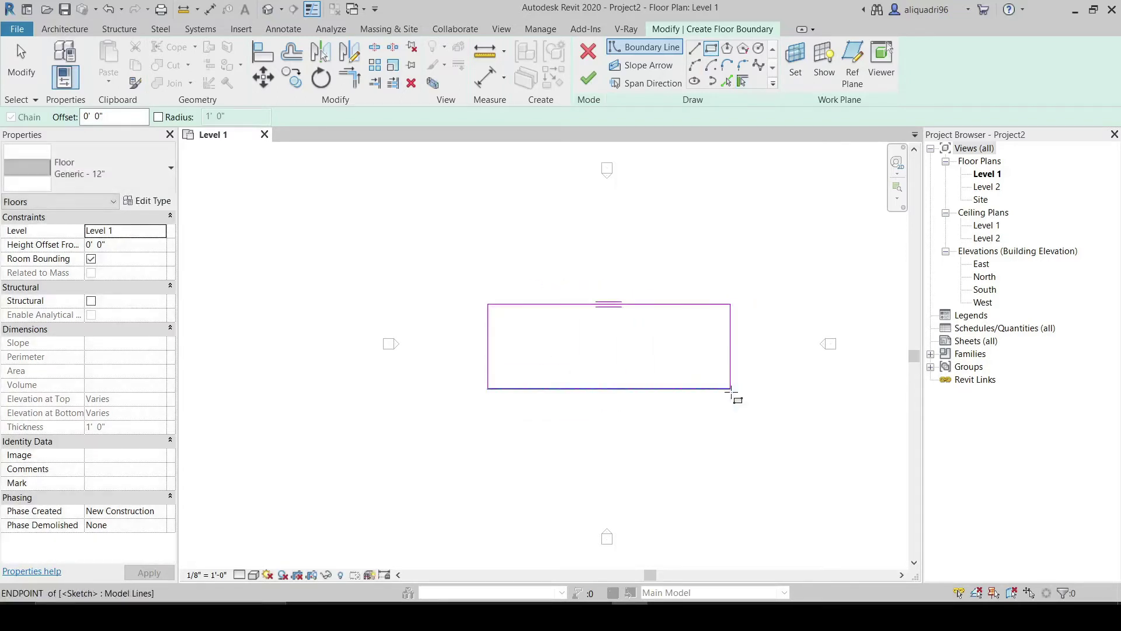
left_click(588, 82)
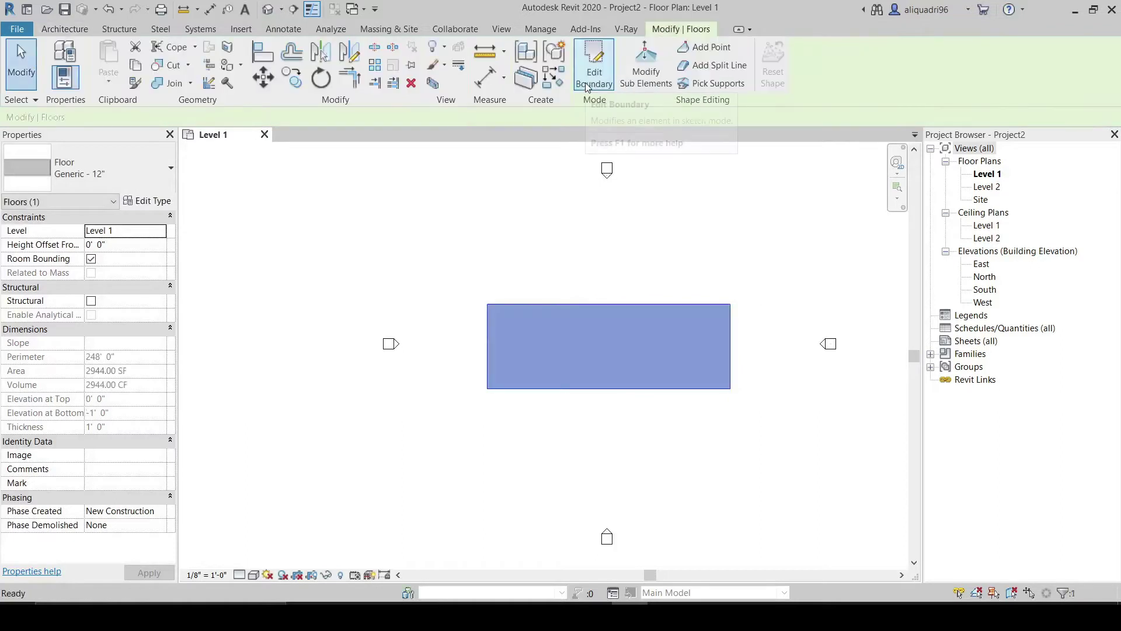
- Edit the floor boundary to round its lower-left corner with a fillet arc and finish the sketch
left_click(594, 67)
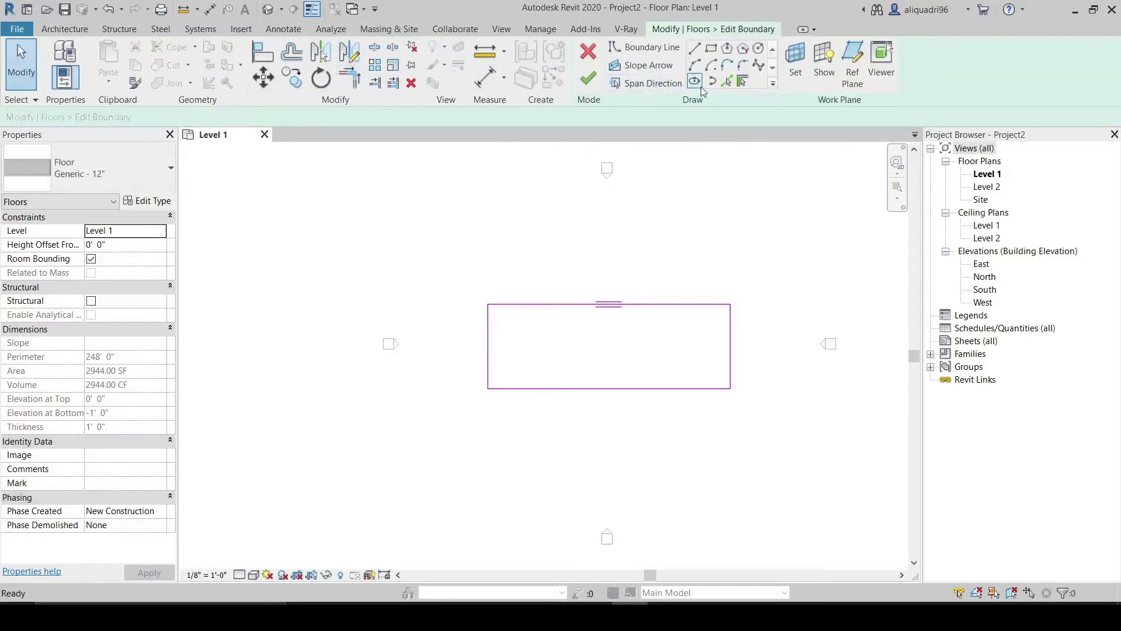
left_click(695, 65)
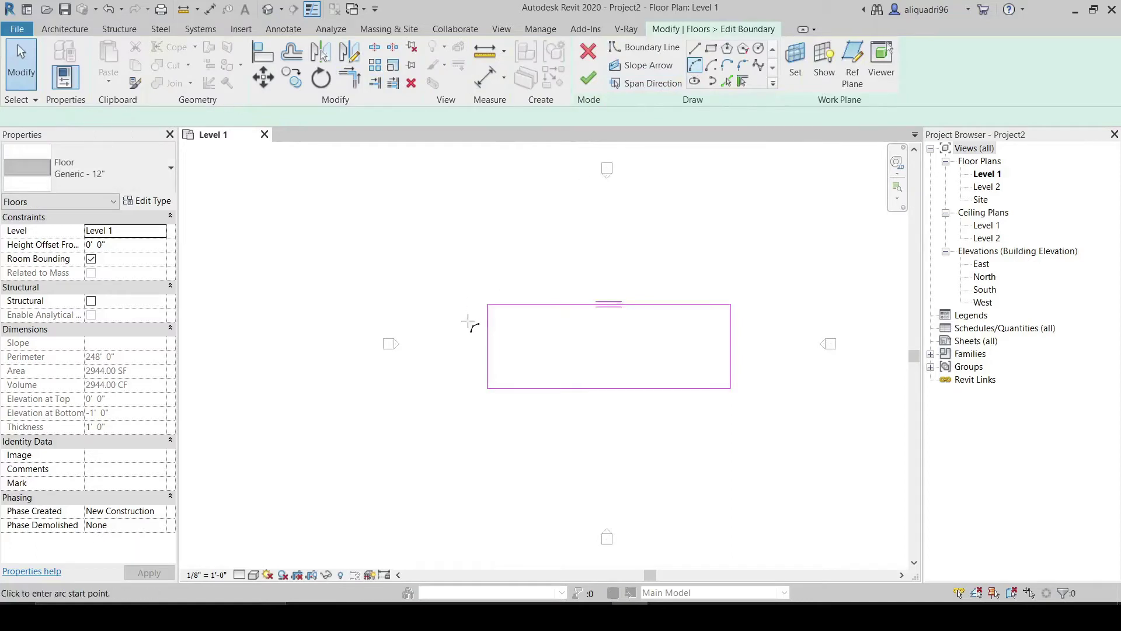
left_click(488, 376)
scroll(493, 386, "up", 2)
scroll(494, 389, "up", 2)
left_click(488, 385)
left_click(346, 83)
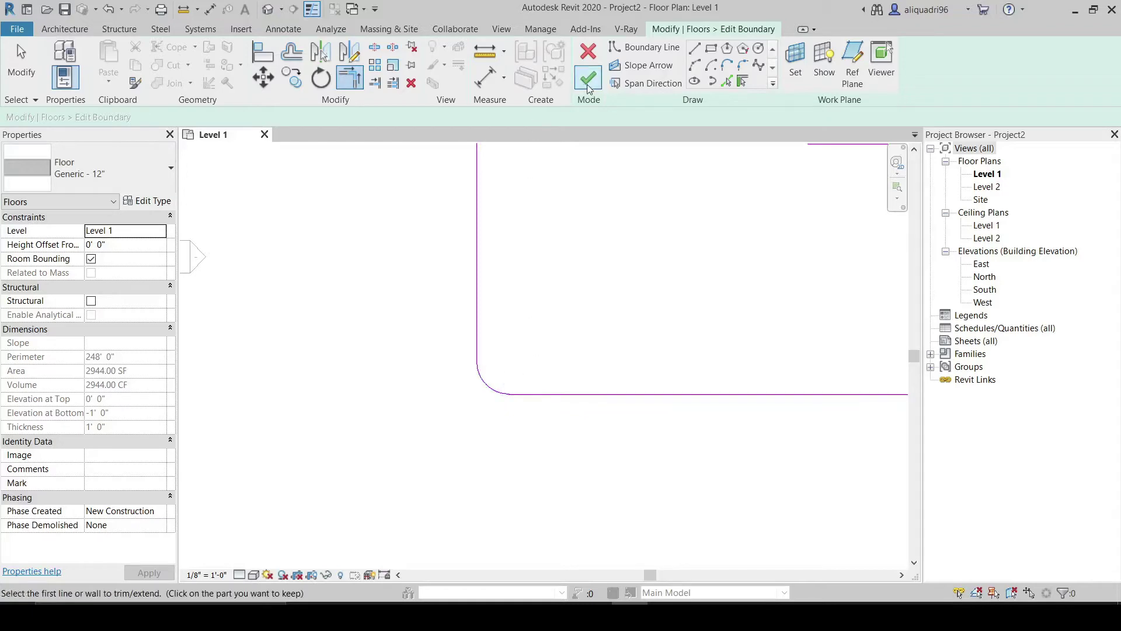
left_click(588, 81)
- Draw a Generic - 8" wall up to Level 2 along the straight part of the floor's left edge
scroll(597, 257, "down", 2)
middle_click_drag(597, 264, 472, 286)
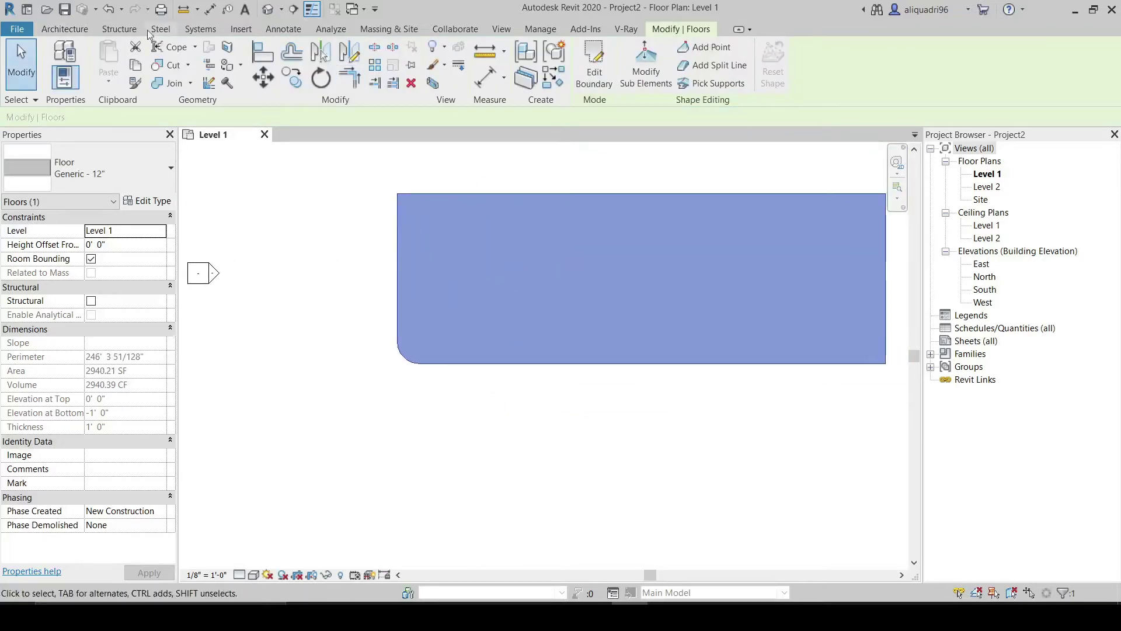
left_click(64, 28)
left_click(55, 62)
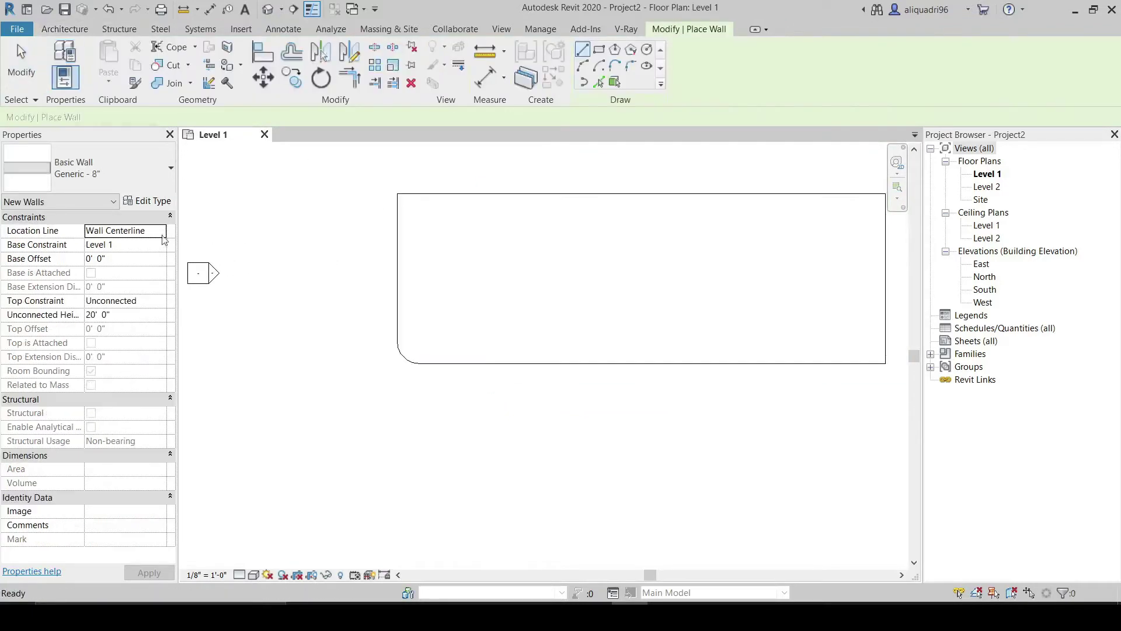
left_click(148, 300)
left_click(159, 300)
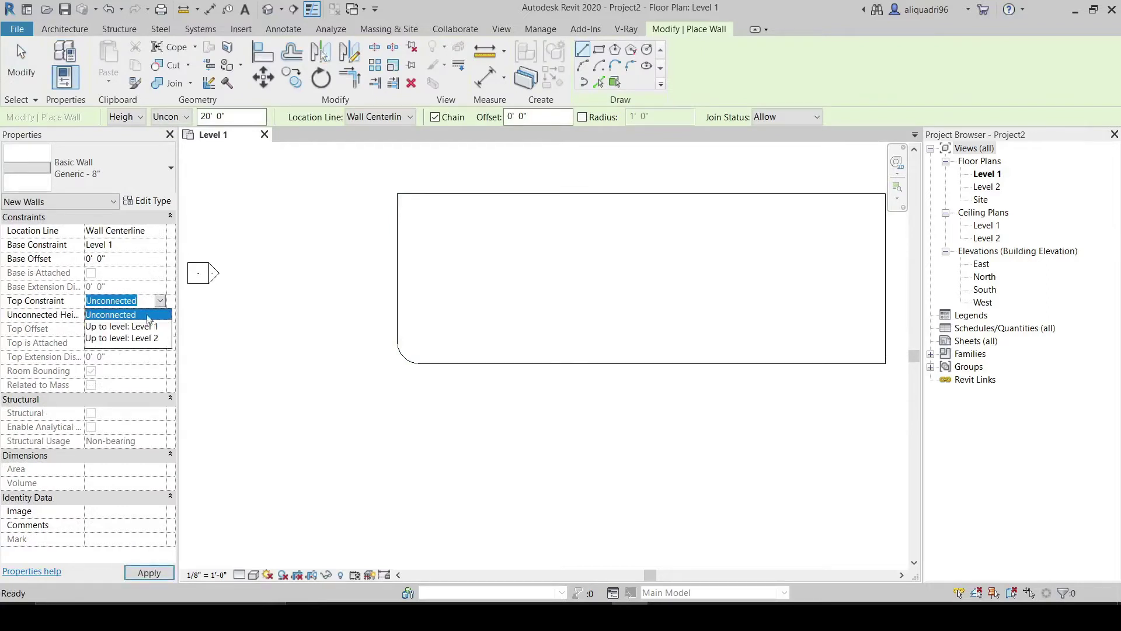
left_click(145, 338)
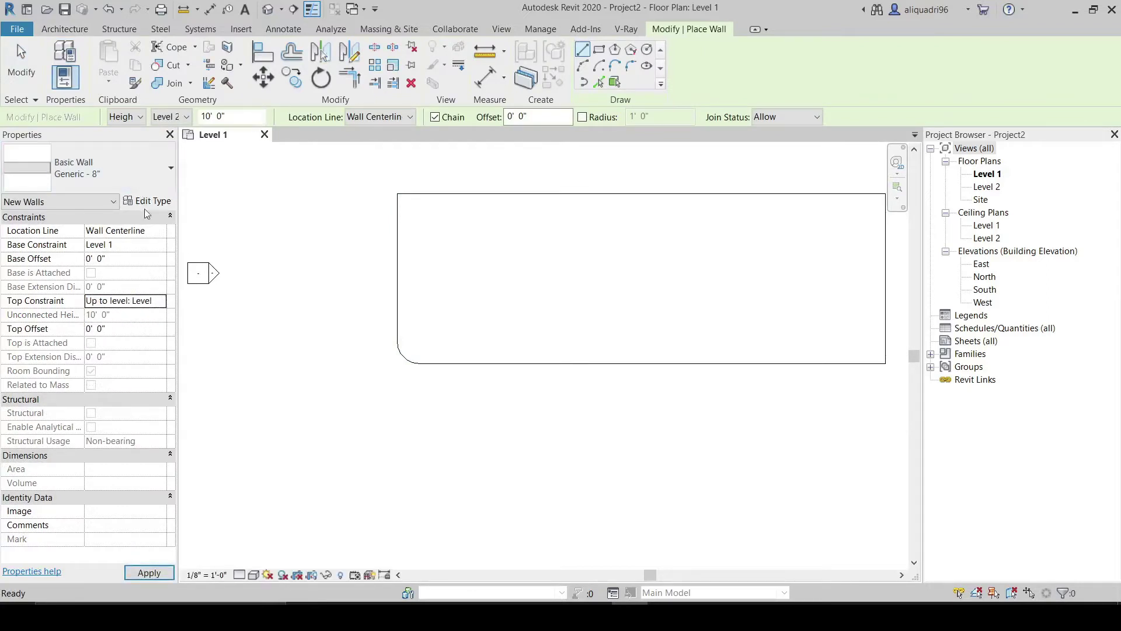
left_click(397, 194)
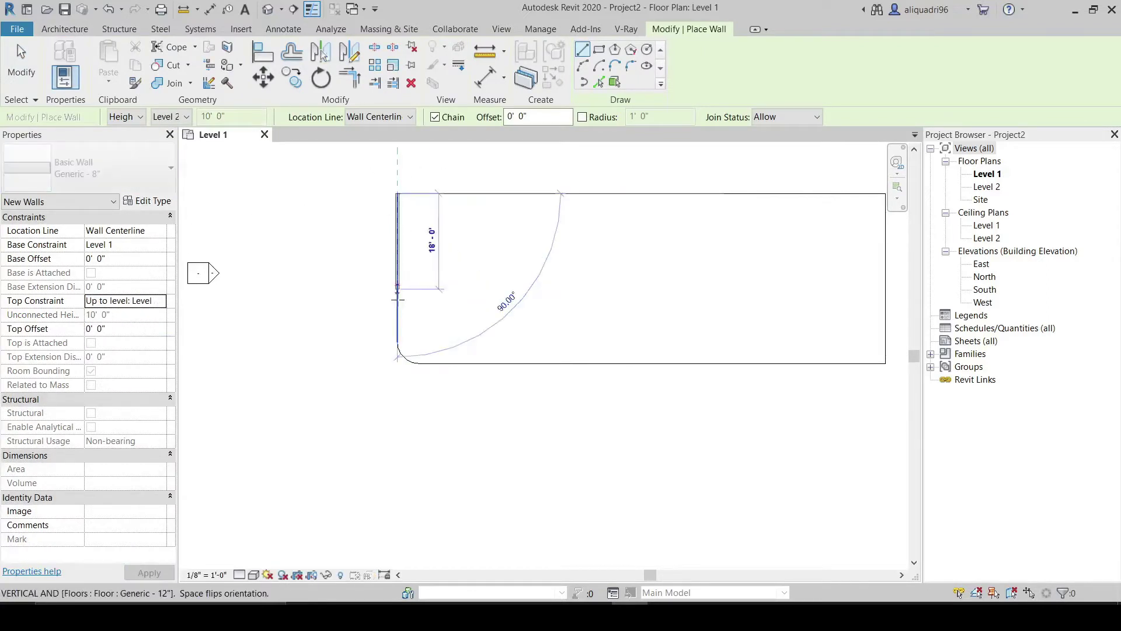
left_click(397, 342)
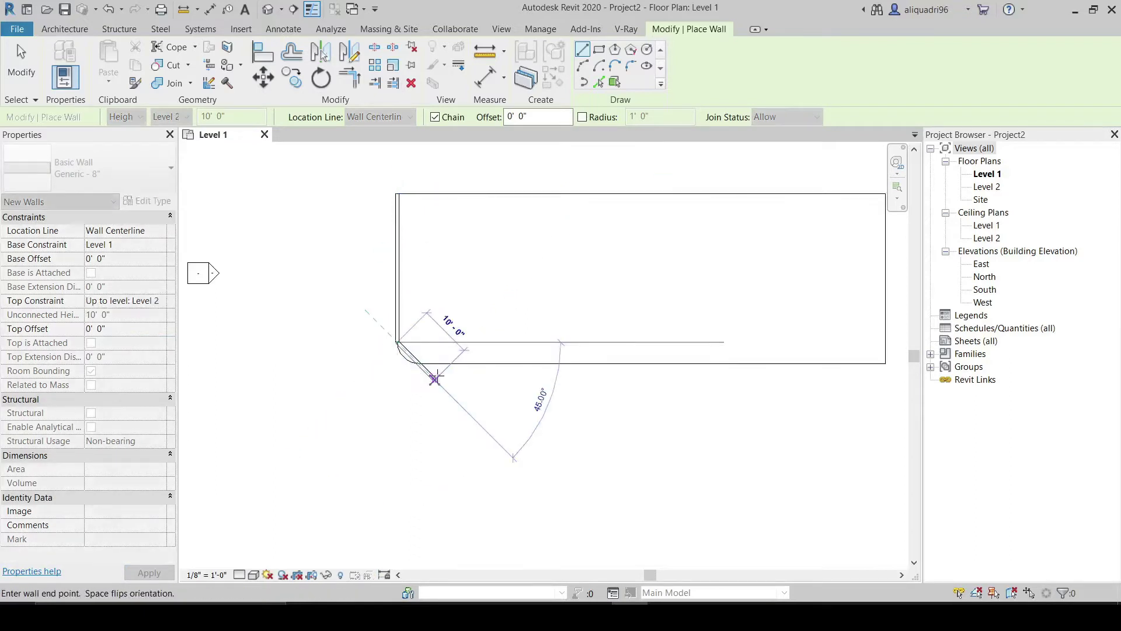
key("Escape")
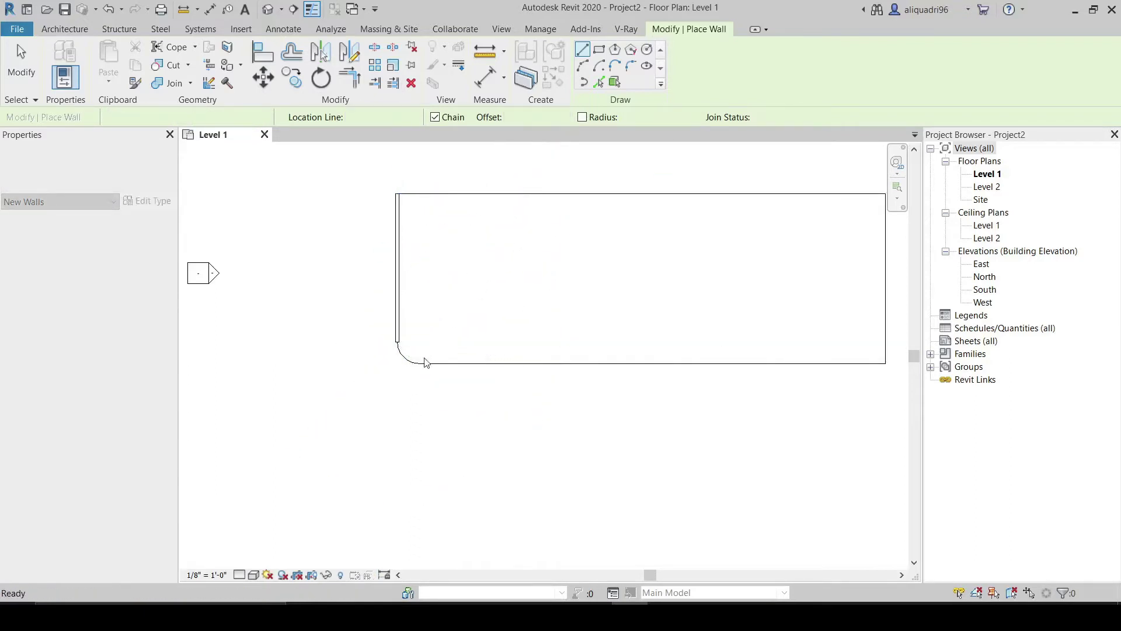
- Draw a second wall along the floor's bottom edge, from the end of the rounded corner to the lower-right corner
left_click(418, 364)
middle_click_drag(584, 370, 433, 355)
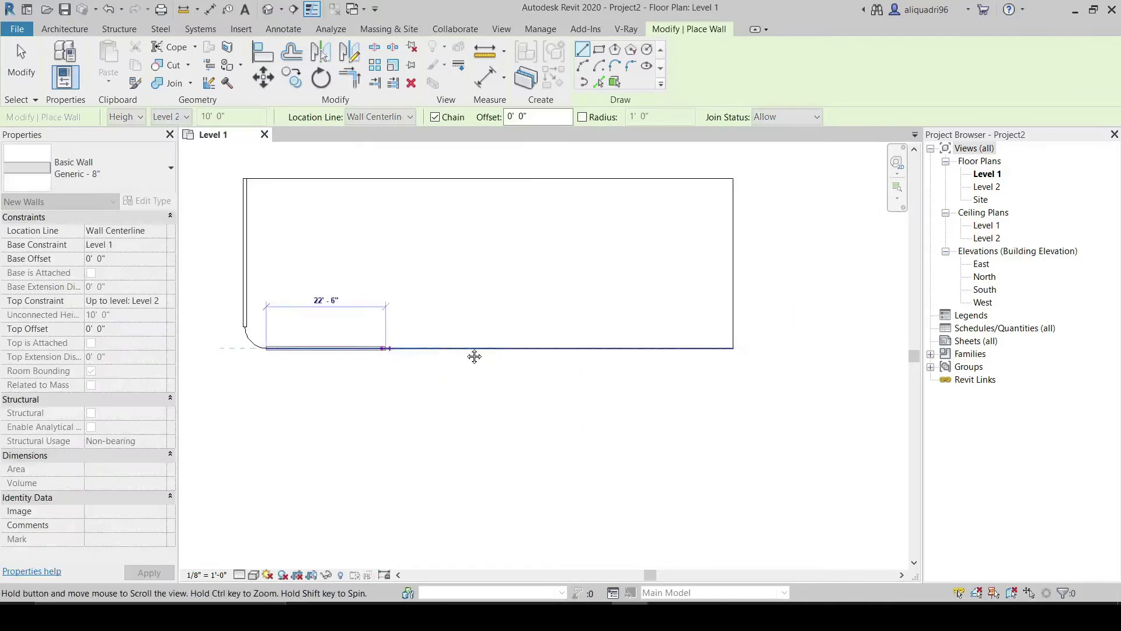
left_click(734, 349)
key("Escape")
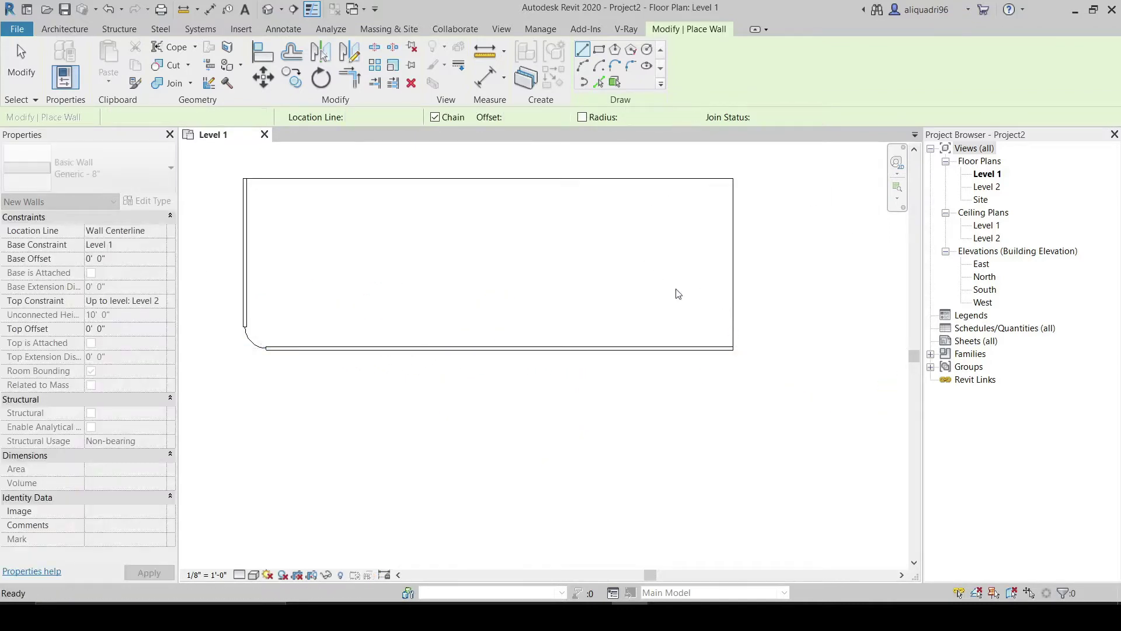
- Add an arc wall around the rounded floor corner to join the left and bottom walls
middle_click_drag(649, 296, 702, 299)
left_click(583, 66)
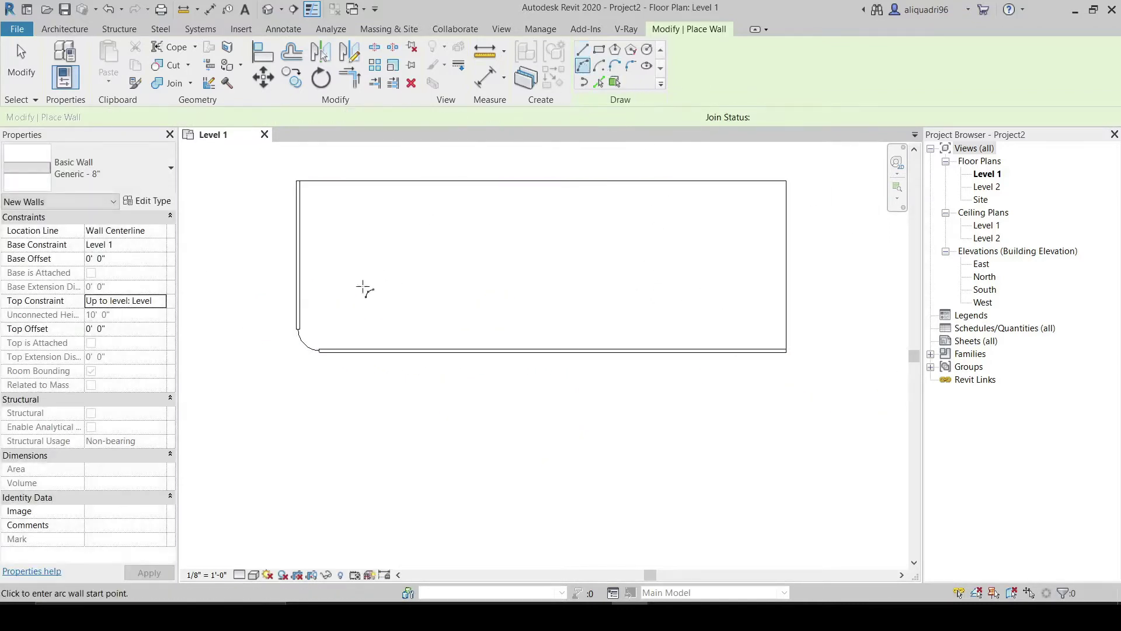
left_click(299, 337)
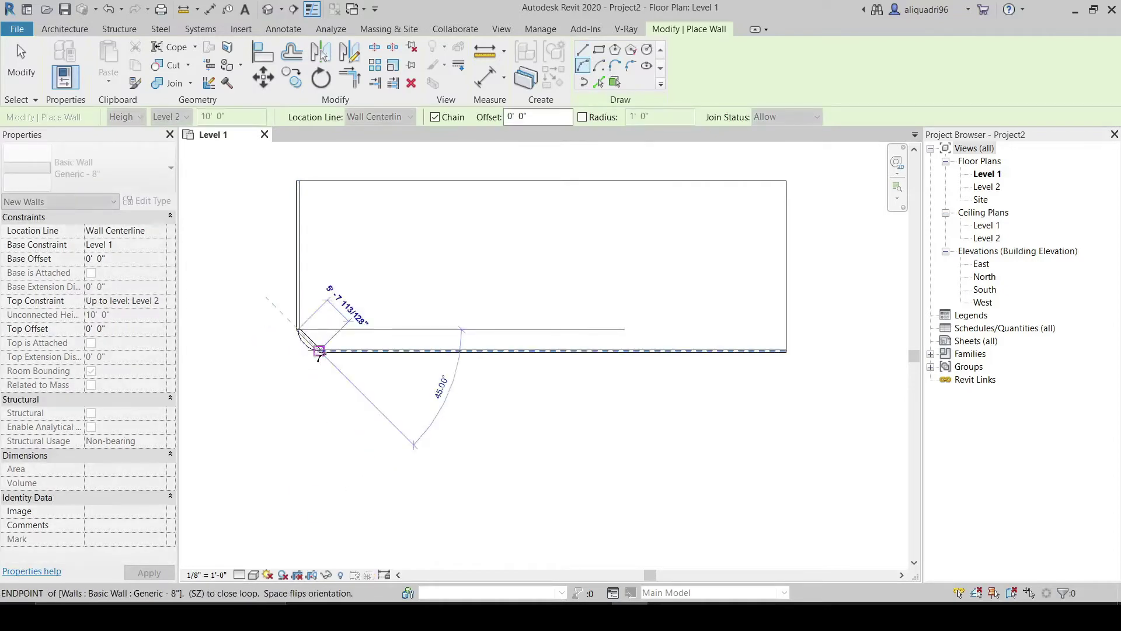
left_click(306, 350)
middle_click_drag(353, 295, 453, 318)
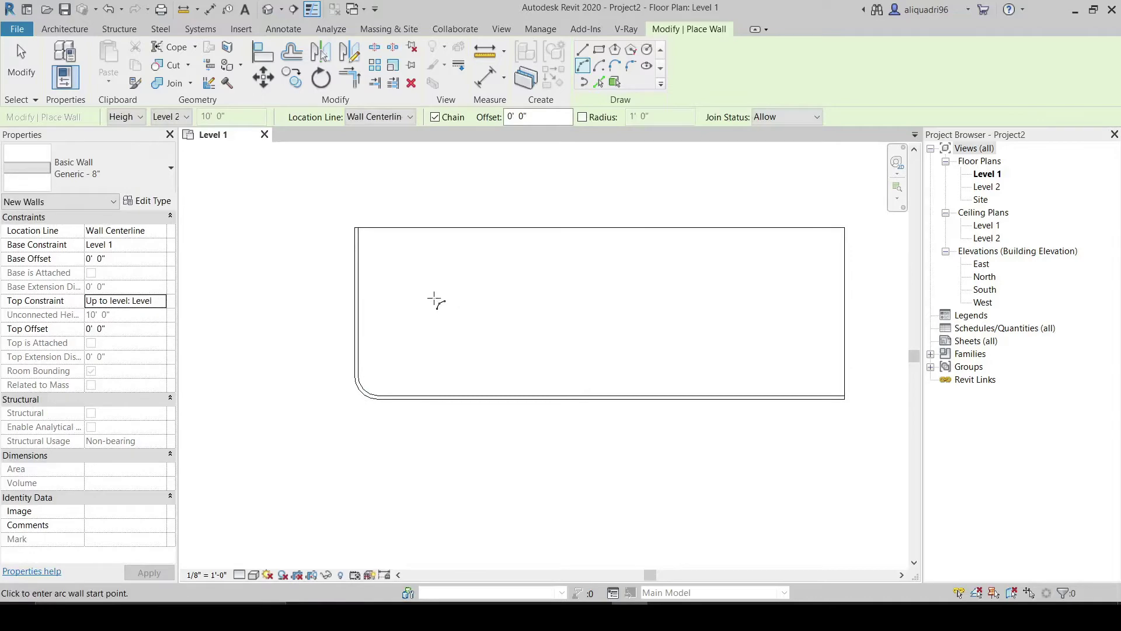
key("Escape")
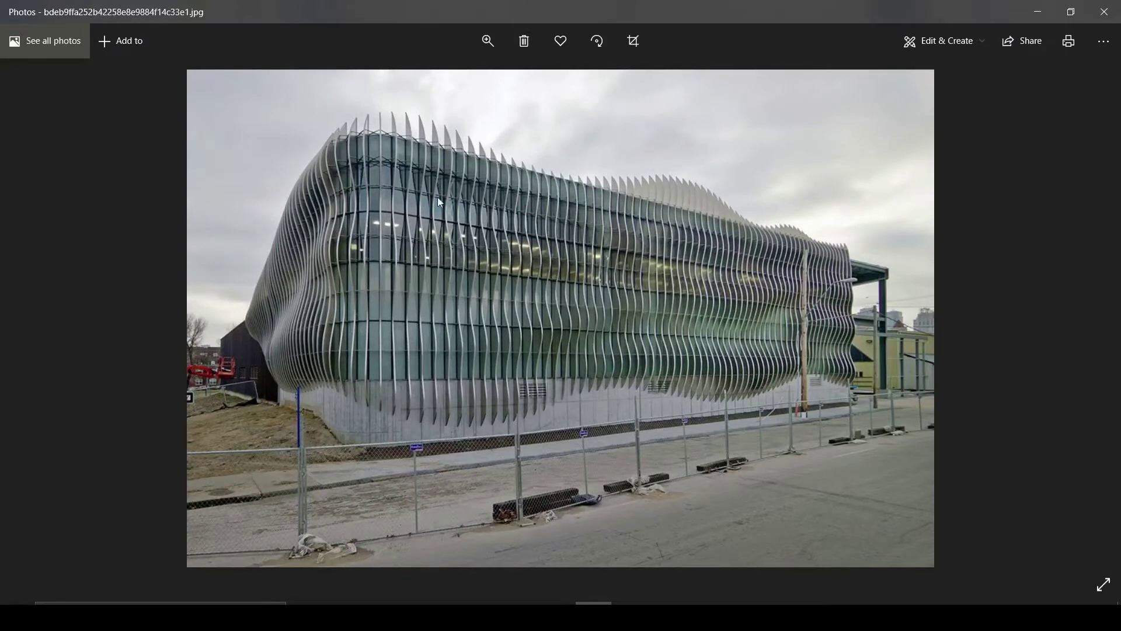
- Draw a Generic - 5" wall fin about 3'-4" long, perpendicular outward from the bottom wall where the rounded corner ends
left_click(1045, 16)
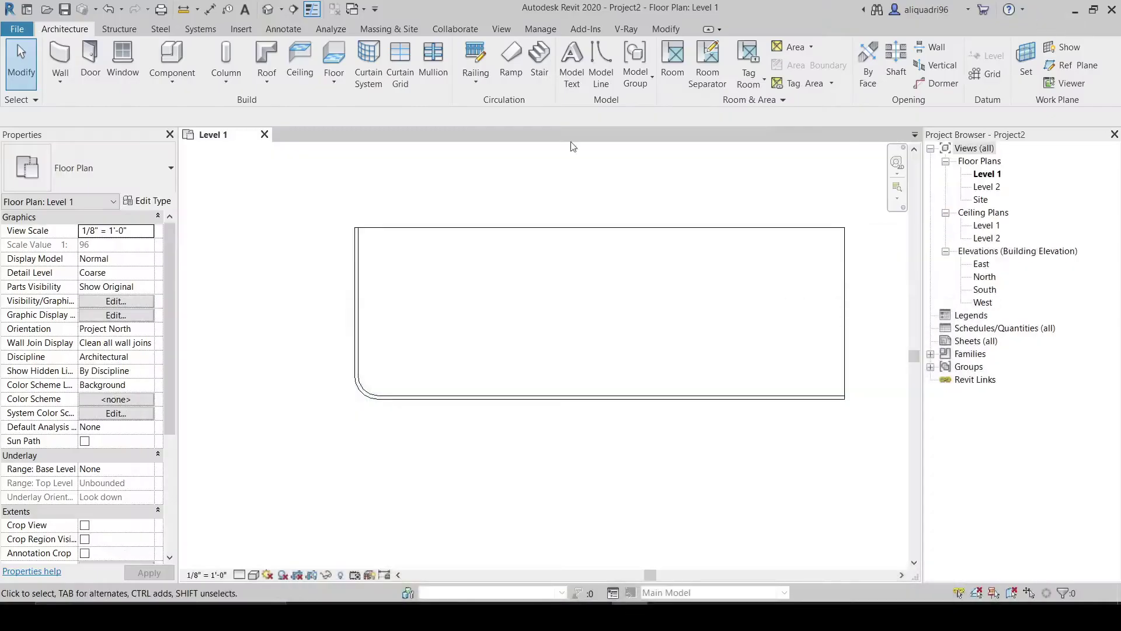
left_click(60, 58)
left_click(144, 174)
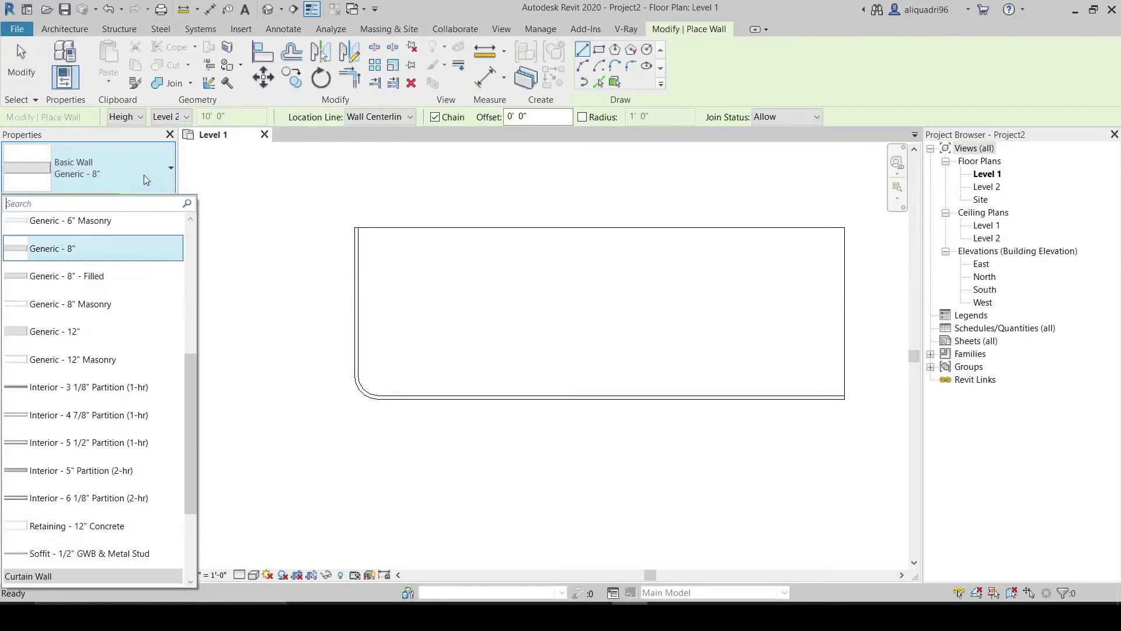
scroll(87, 327, "up", 1)
scroll(88, 327, "up", 2)
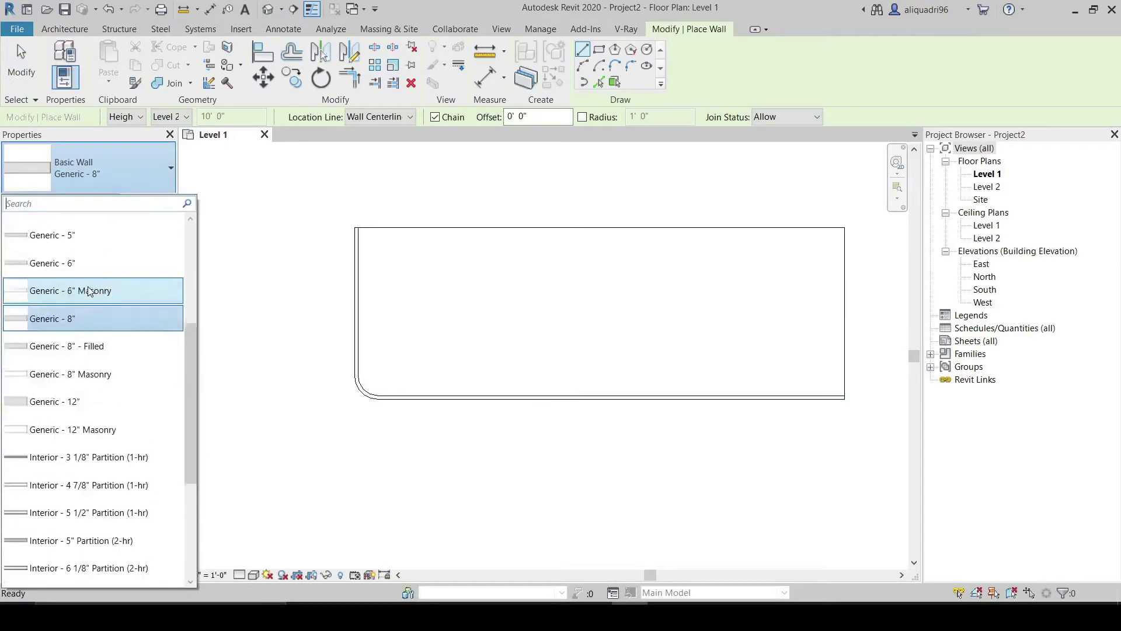
left_click(88, 268)
middle_click_drag(356, 427, 381, 365)
scroll(399, 355, "up", 2)
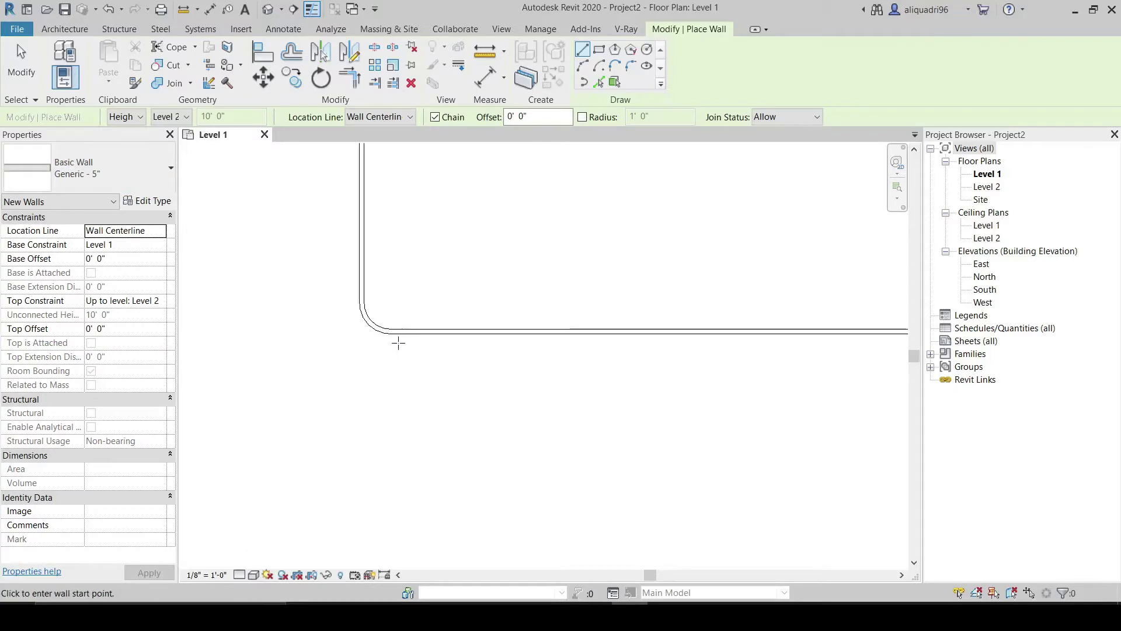
scroll(388, 327, "up", 1)
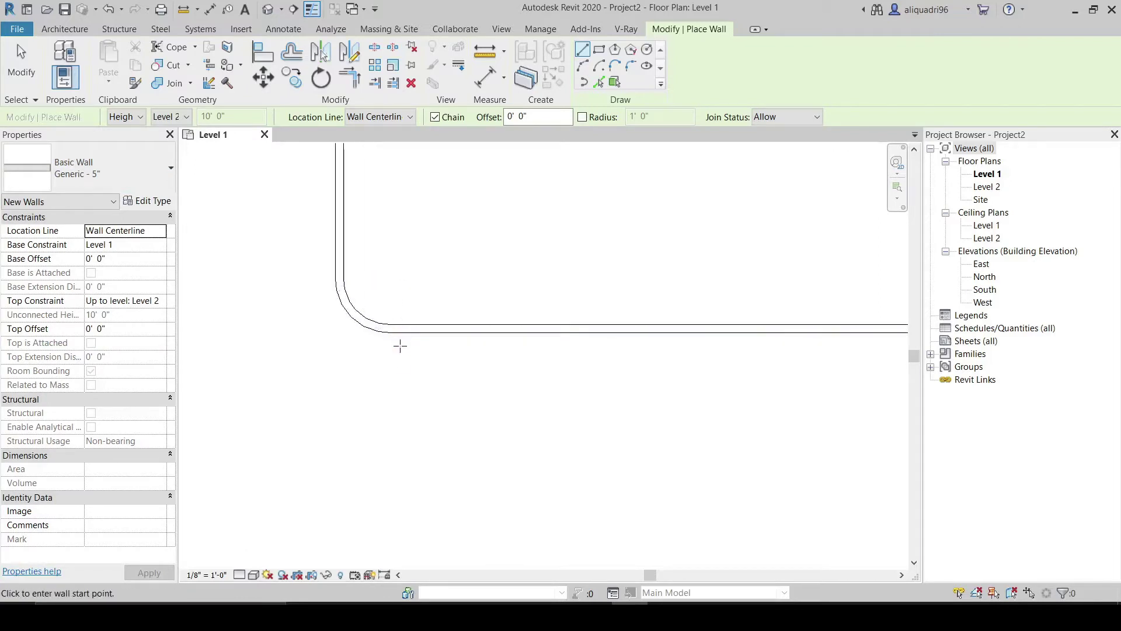
scroll(374, 350, "up", 2)
scroll(374, 350, "up", 1)
left_click(420, 297)
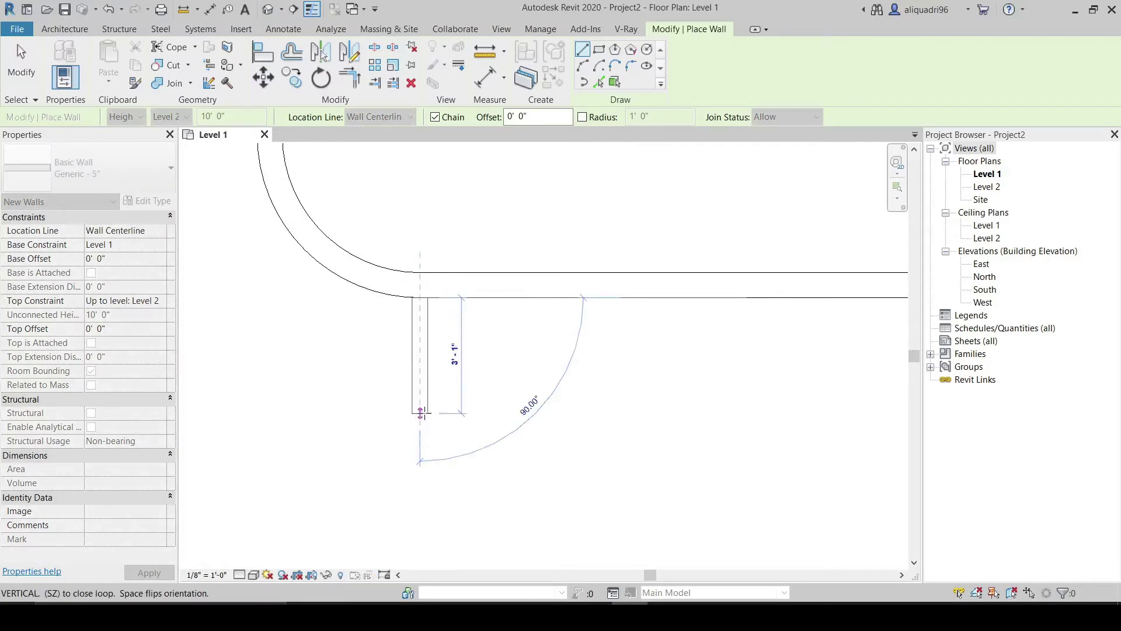
left_click(421, 410)
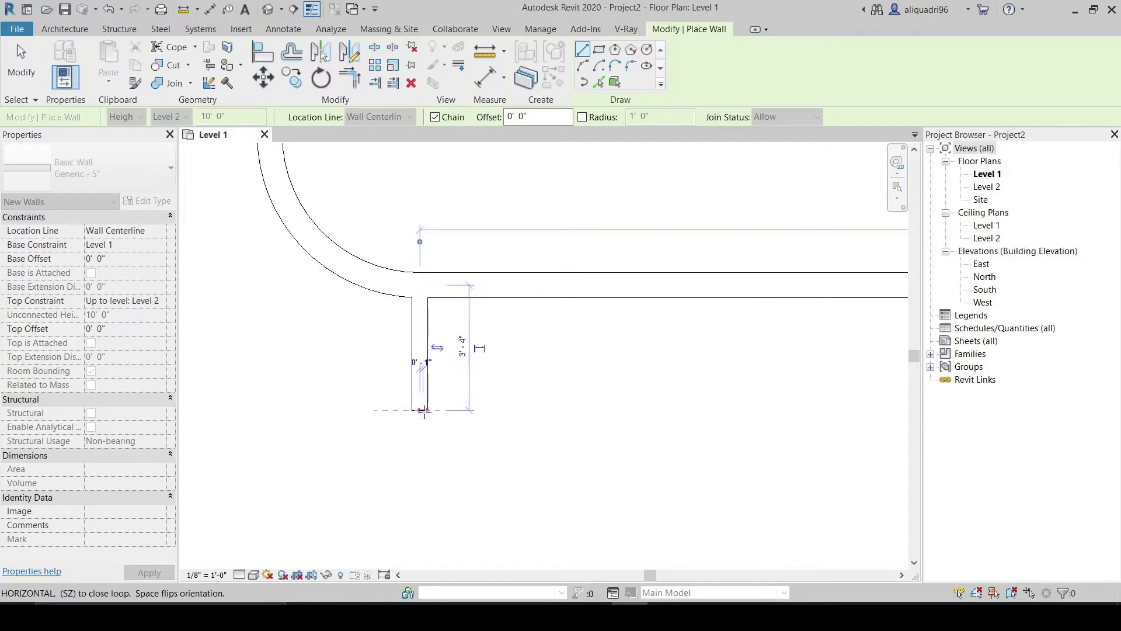
key("Escape")
middle_click_drag(461, 373, 443, 366)
key("Escape")
- Copy the wall fin four times along the outer face of the bottom wall, at 4'-0" spacing away from the rounded corner
left_click(407, 362)
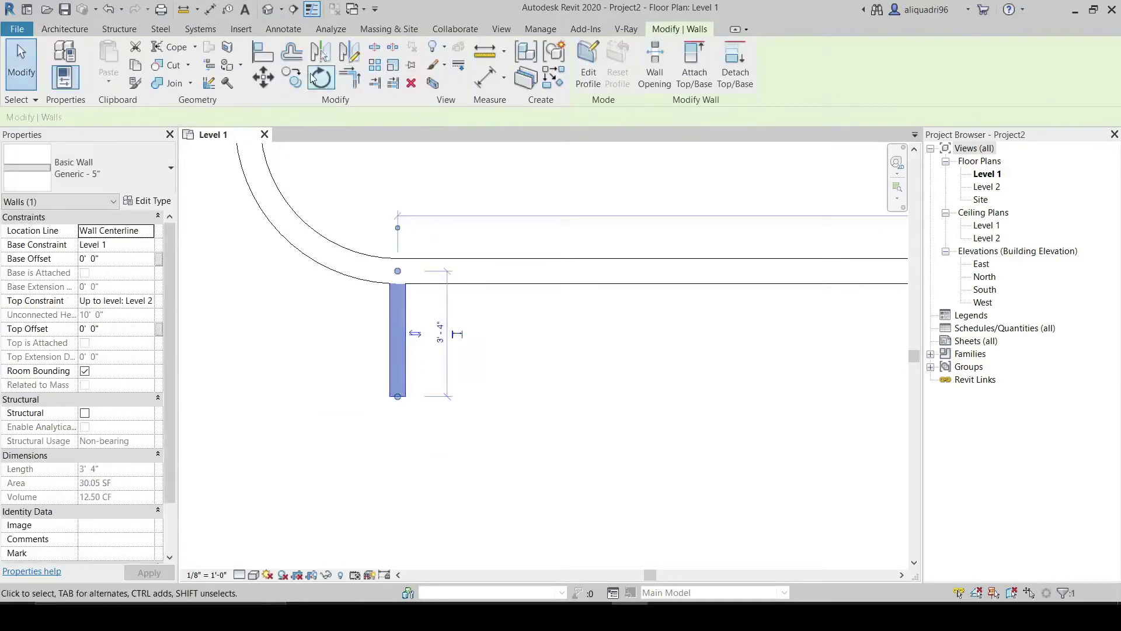
left_click(292, 78)
left_click(406, 284)
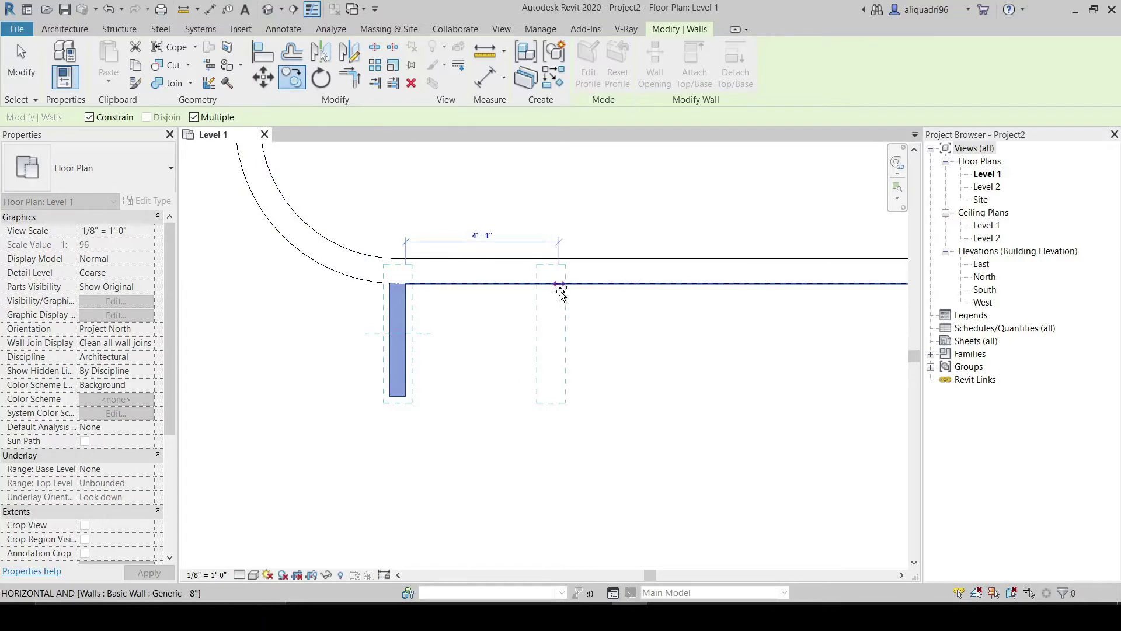
left_click(558, 292)
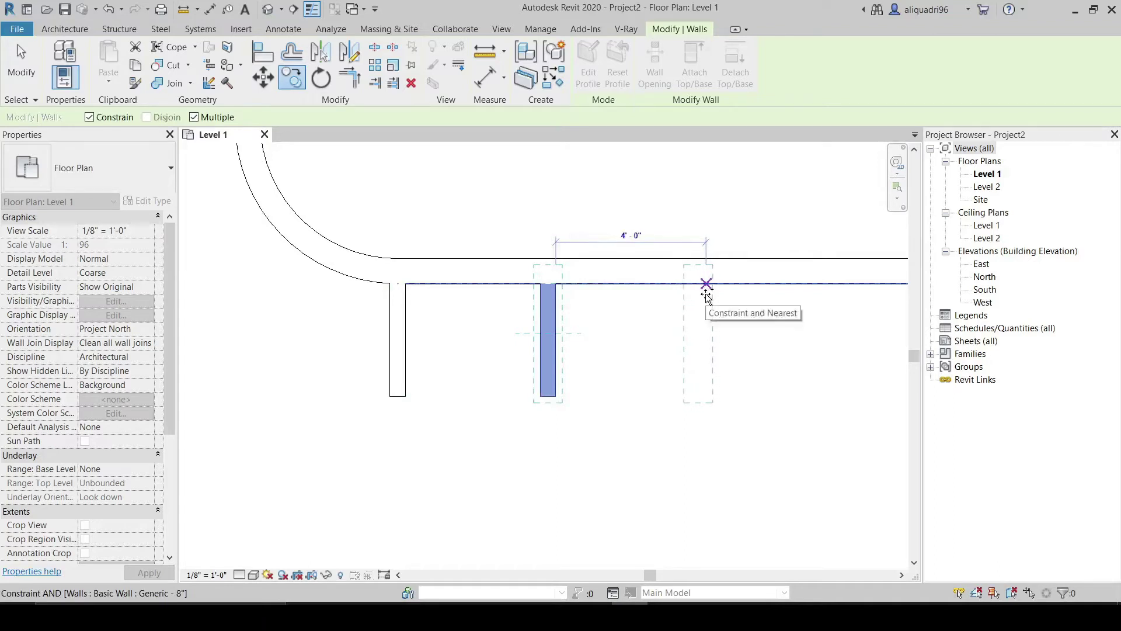
left_click(707, 294)
scroll(661, 310, "down", 2)
middle_click_drag(661, 309, 518, 294)
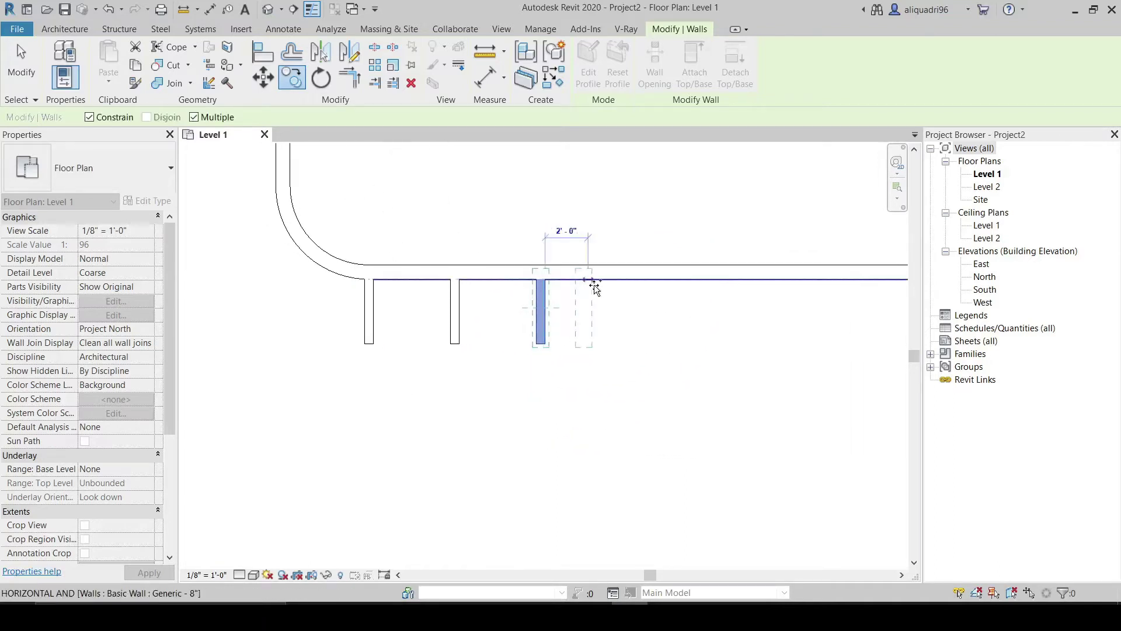
left_click(628, 287)
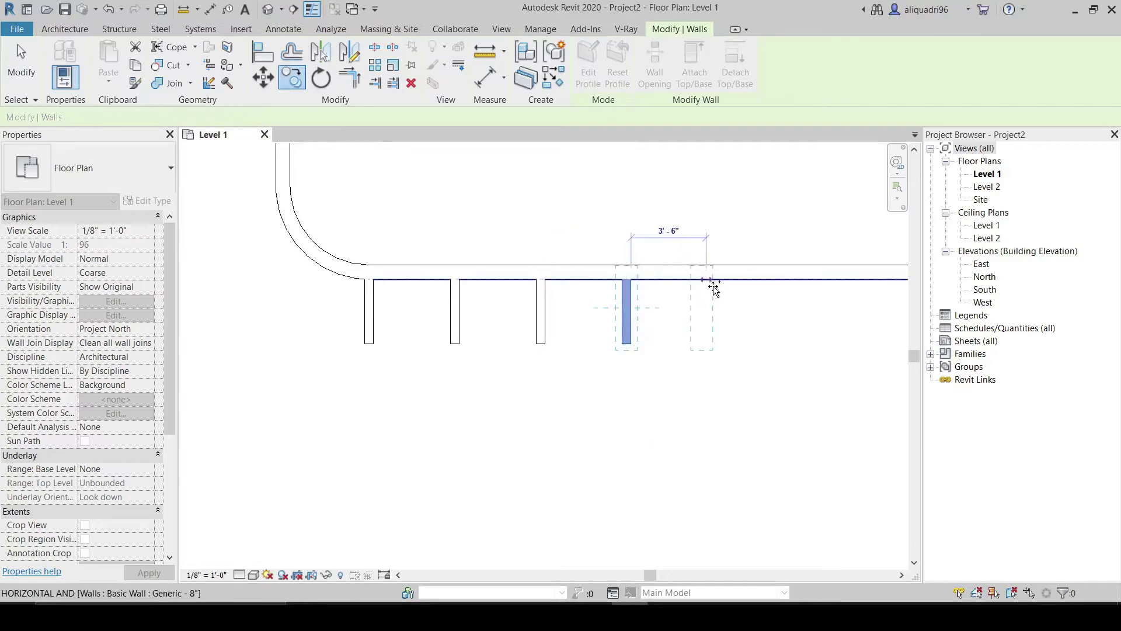
left_click(718, 286)
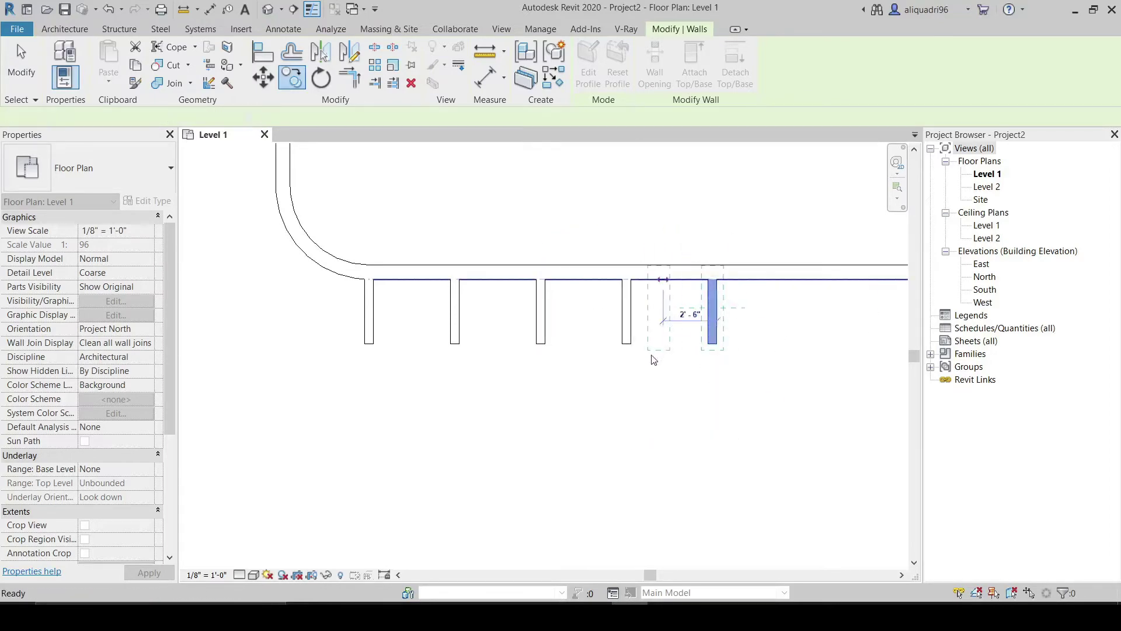
key("Escape")
key("Escape")
scroll(643, 359, "down", 1)
scroll(682, 419, "down", 2)
middle_click_drag(683, 421, 679, 416)
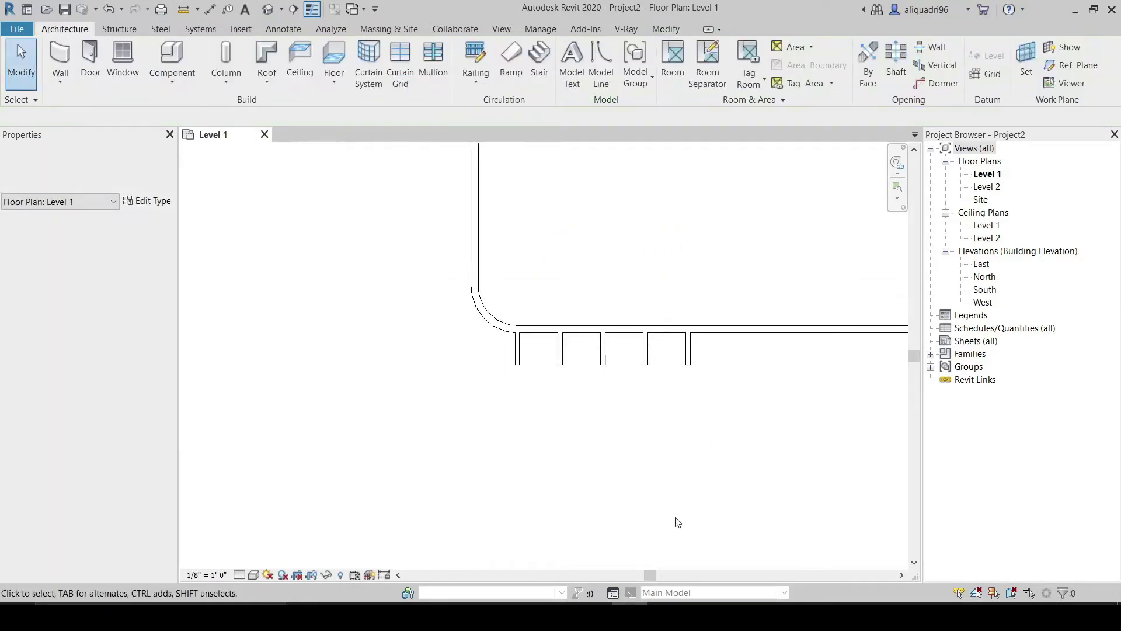
- Check the facade reference photo and set the Base Offset of the fin nearest the rounded corner to 7' 0"
left_click(594, 617)
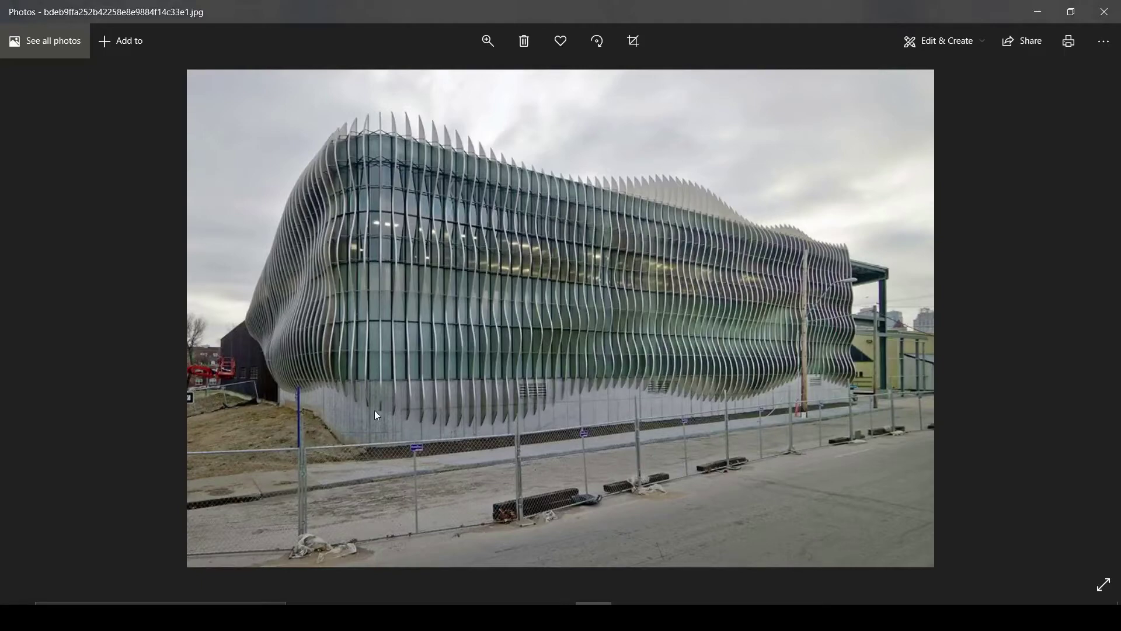
left_click(1037, 11)
left_click(518, 356)
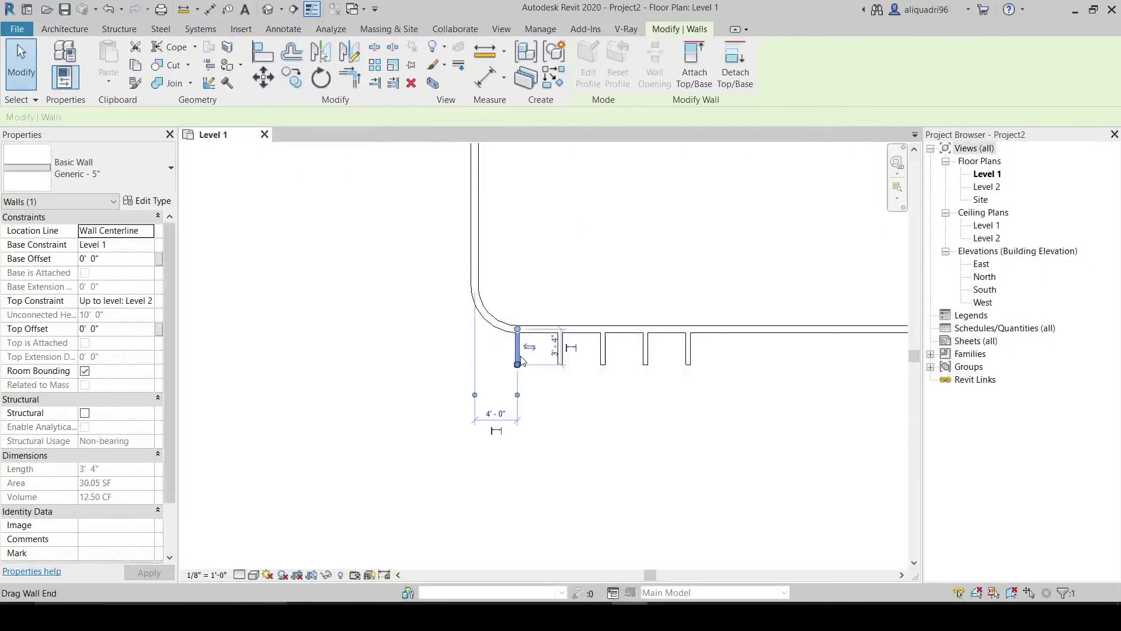
left_click(116, 258)
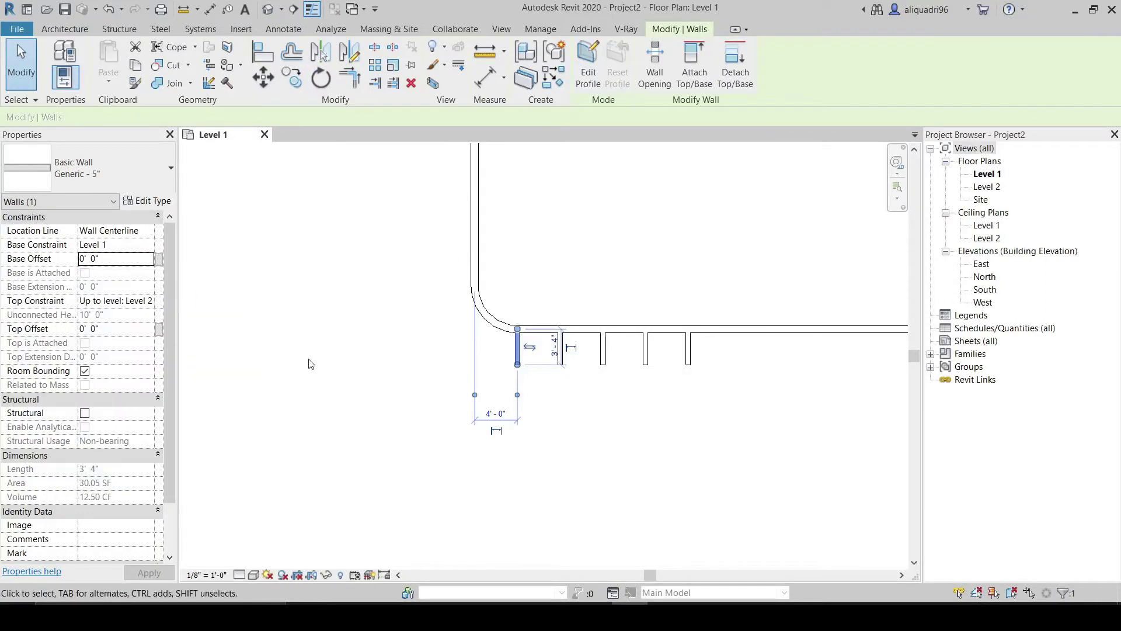
left_click(108, 258)
type("7")
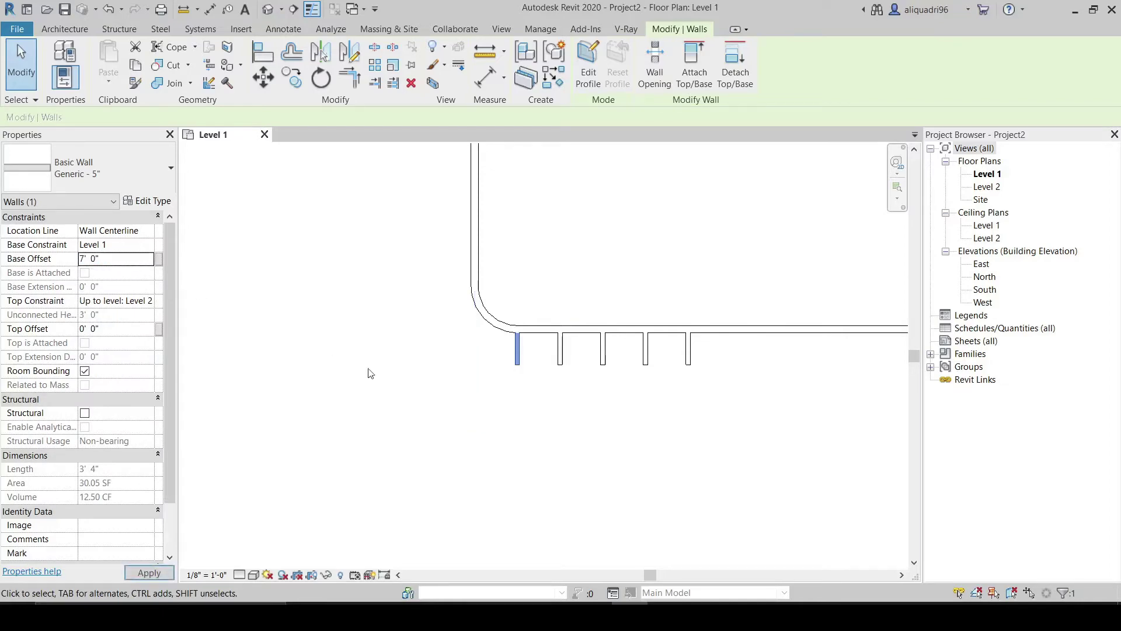
left_click(555, 363)
key("Escape")
key("Escape")
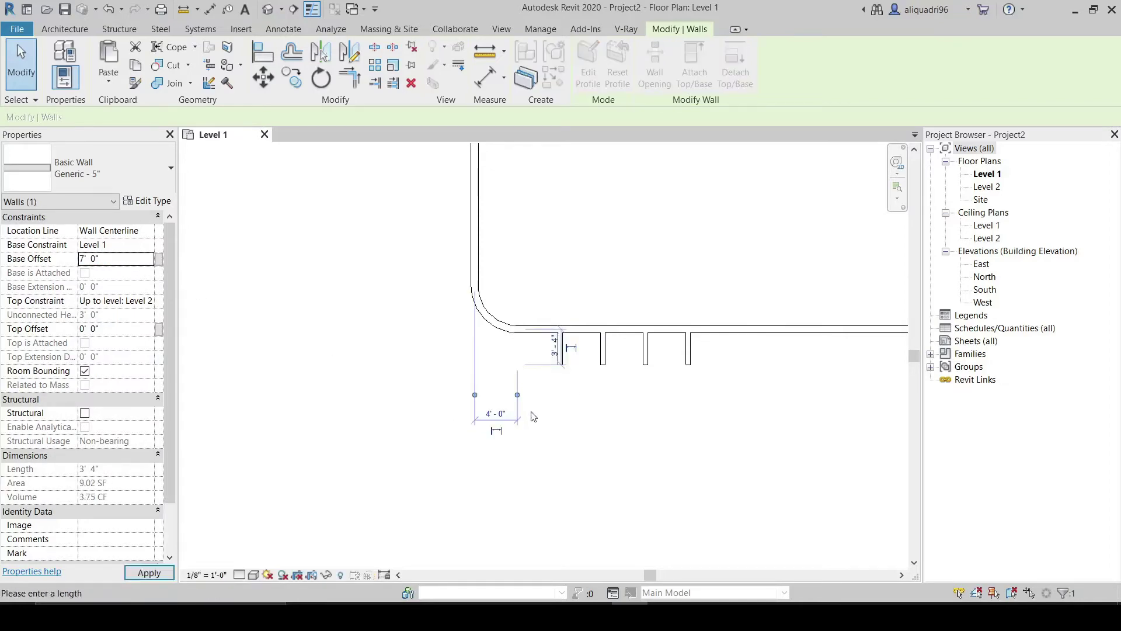
- Set the Base Offset of the second fin from the rounded corner to 6' 6" and of the third fin to 6' 0"
left_click(560, 364)
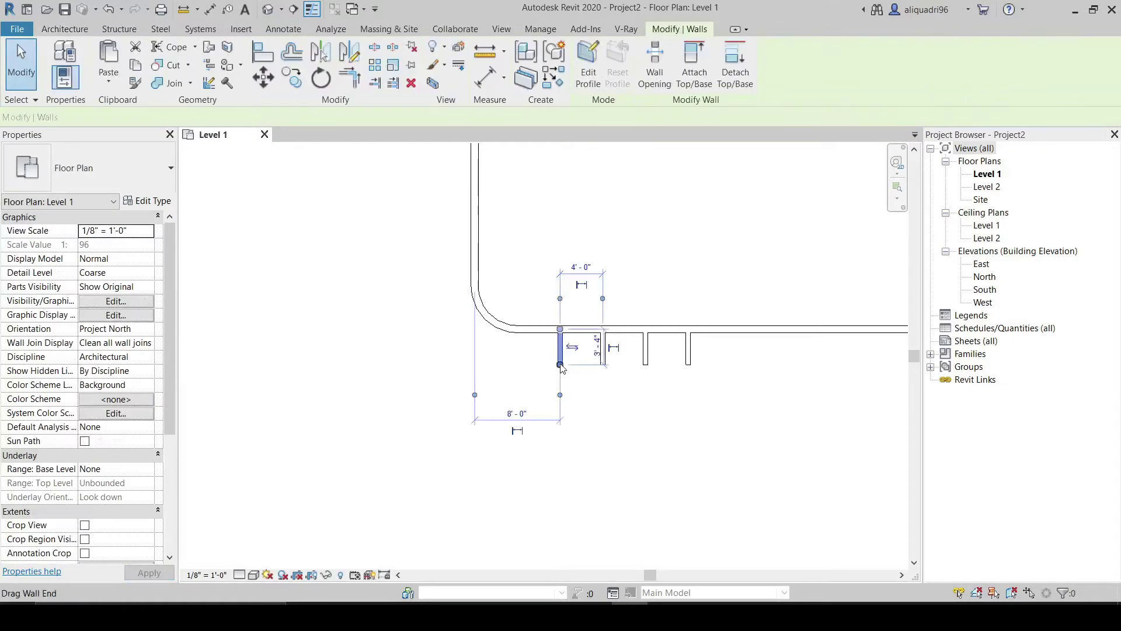
left_click(108, 258)
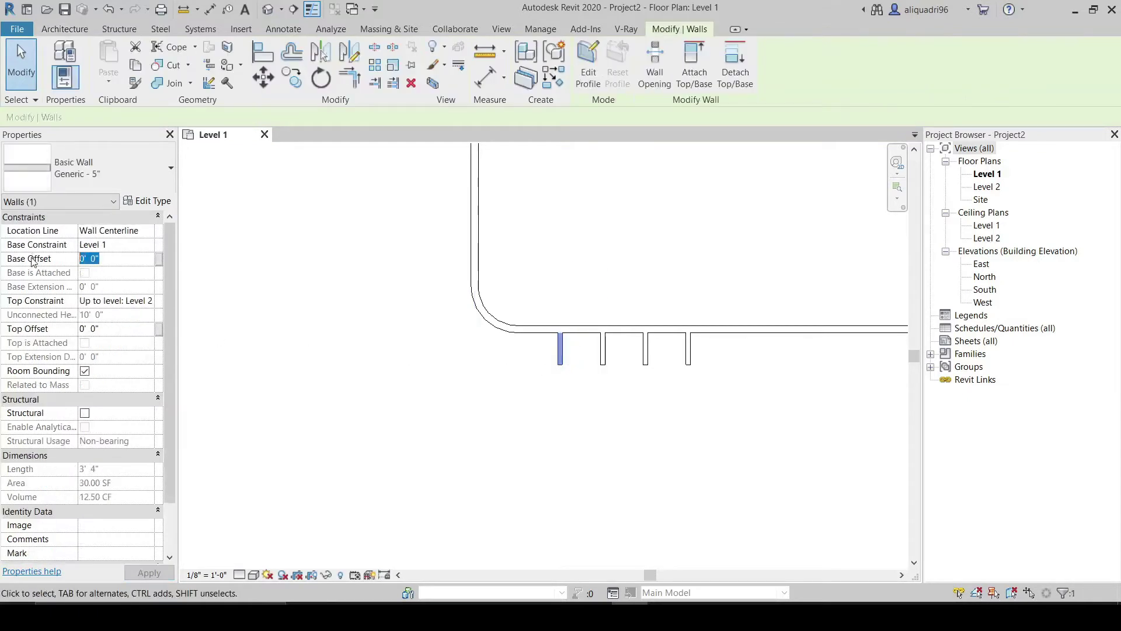
type("6")
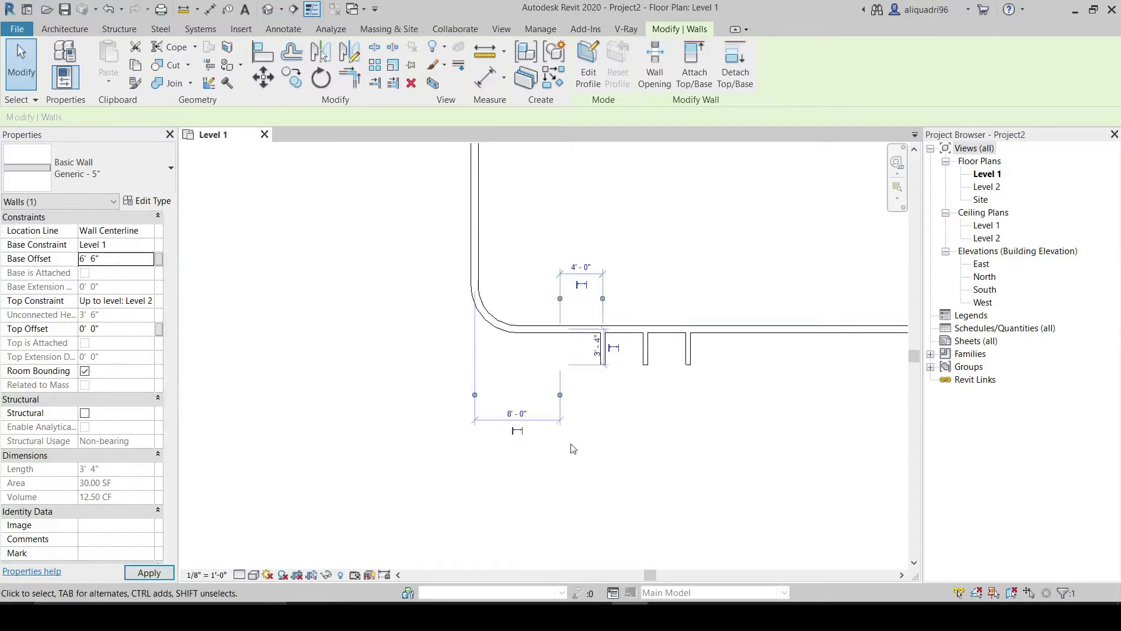
left_click(583, 454)
left_click(603, 349)
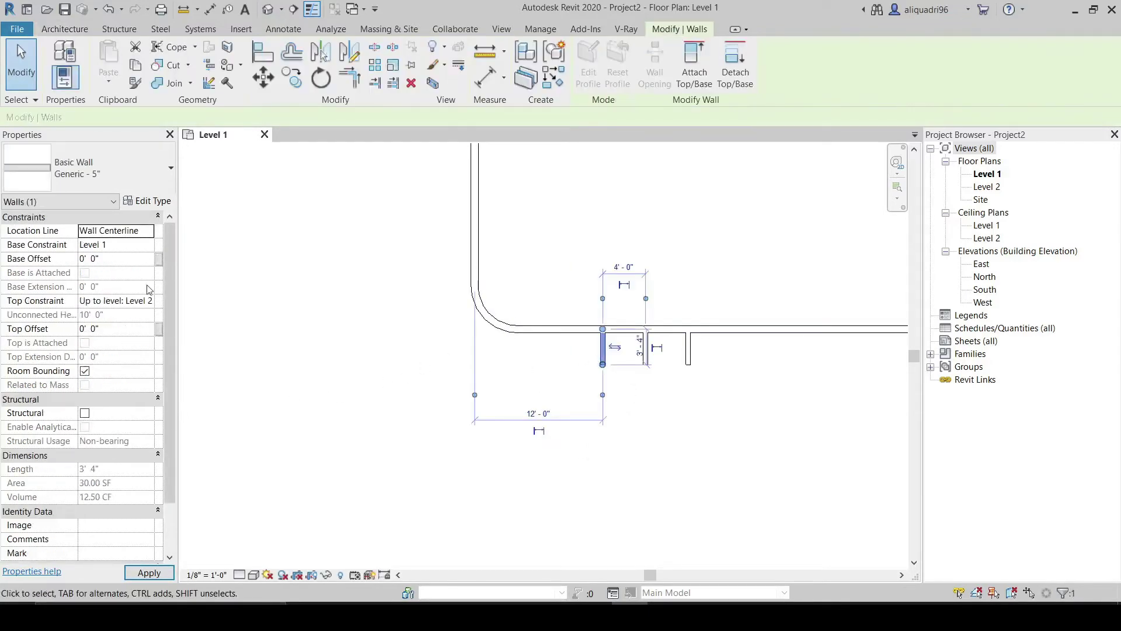
left_click(124, 259)
type("6")
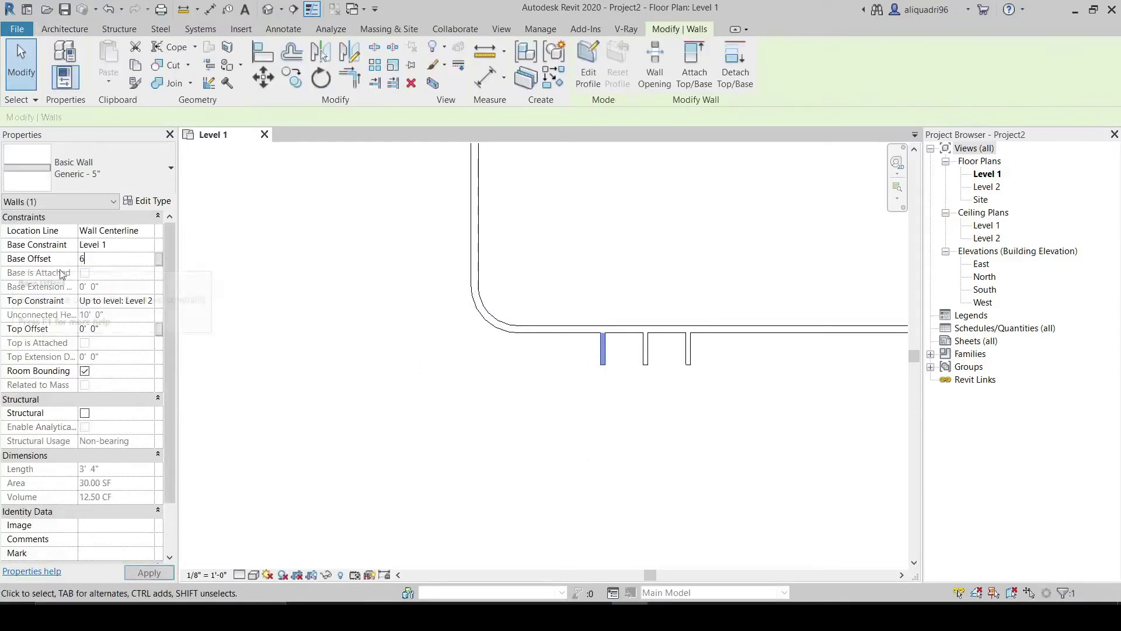
left_click(506, 357)
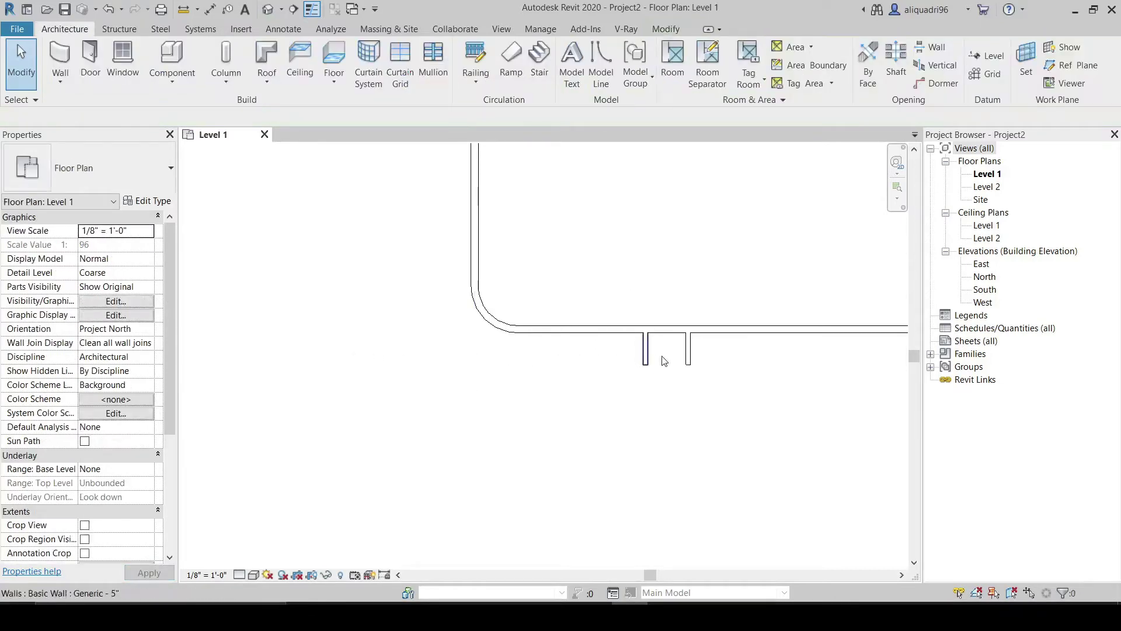
- Set the Base Offset of the fourth fin from the rounded corner to 5' 6" and of the fifth fin to 5' 0"
left_click(646, 349)
left_click(103, 259)
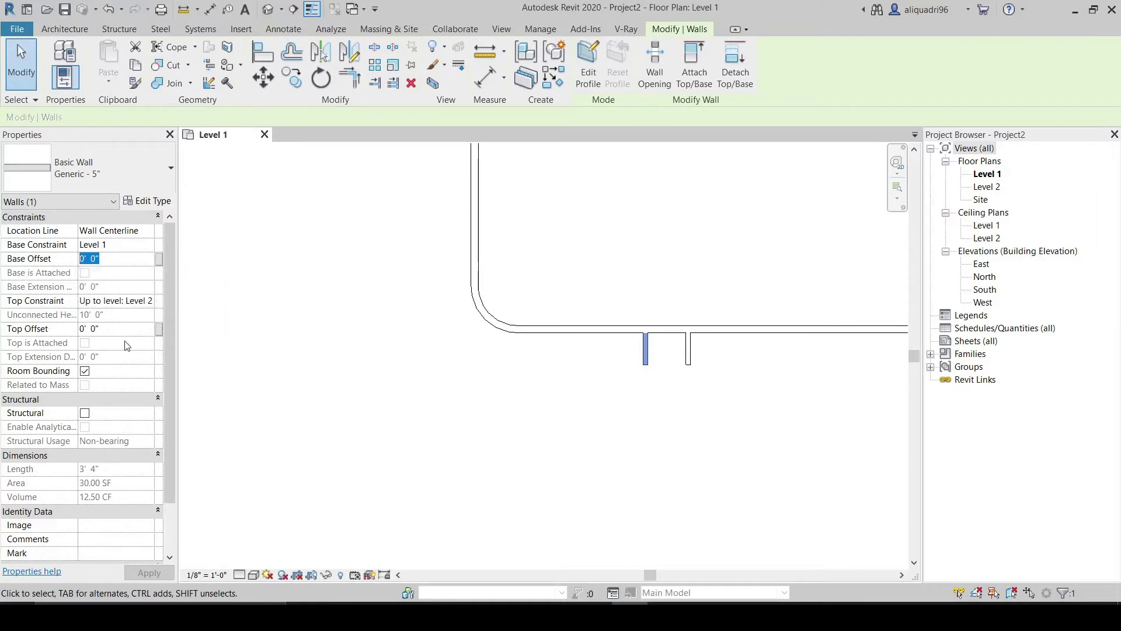
type("5")
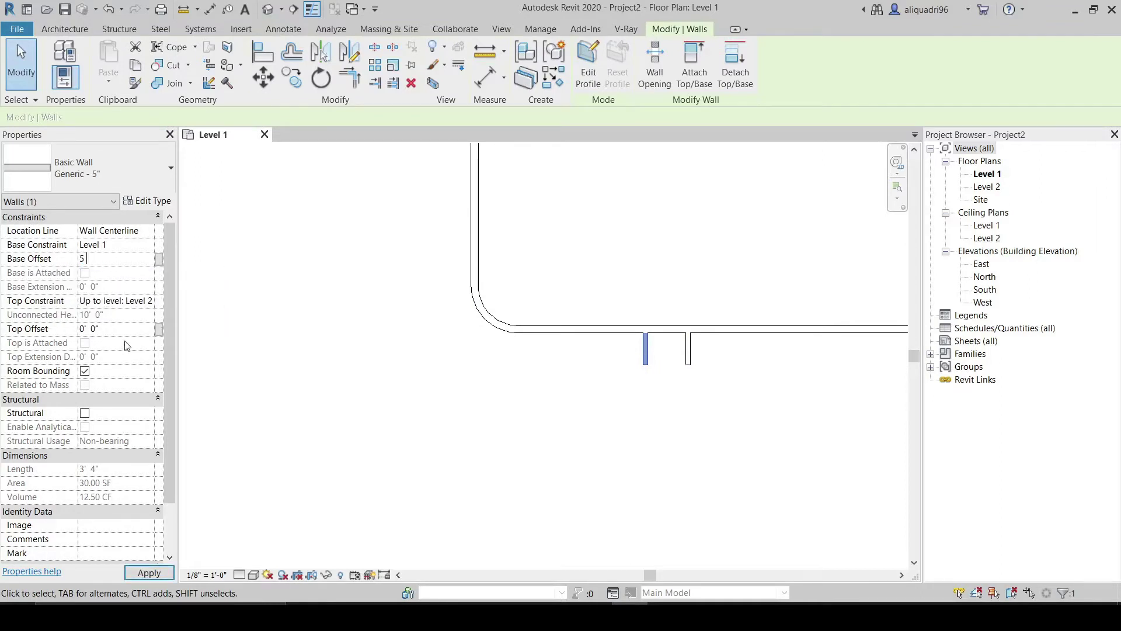
key("Escape")
left_click(689, 352)
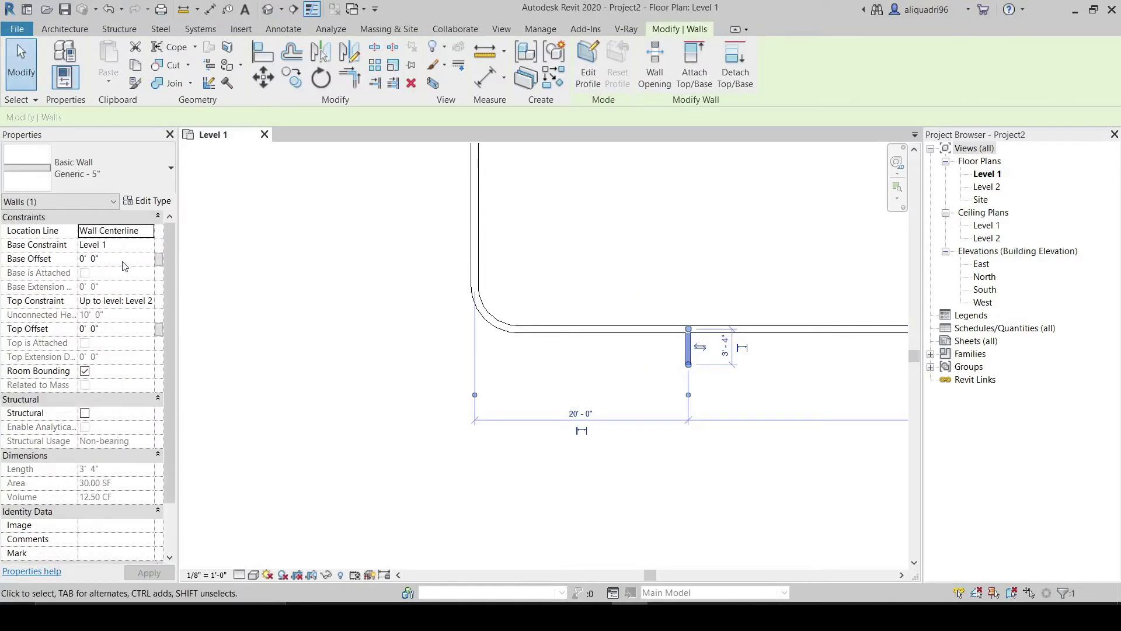
left_click(119, 257)
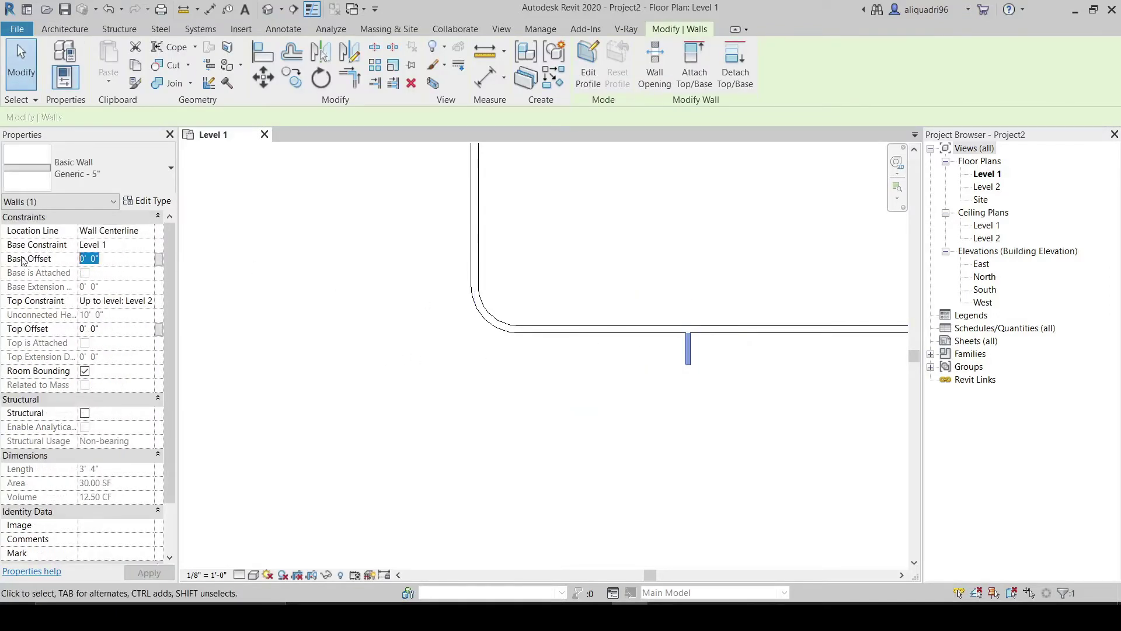
type("5")
key("Escape")
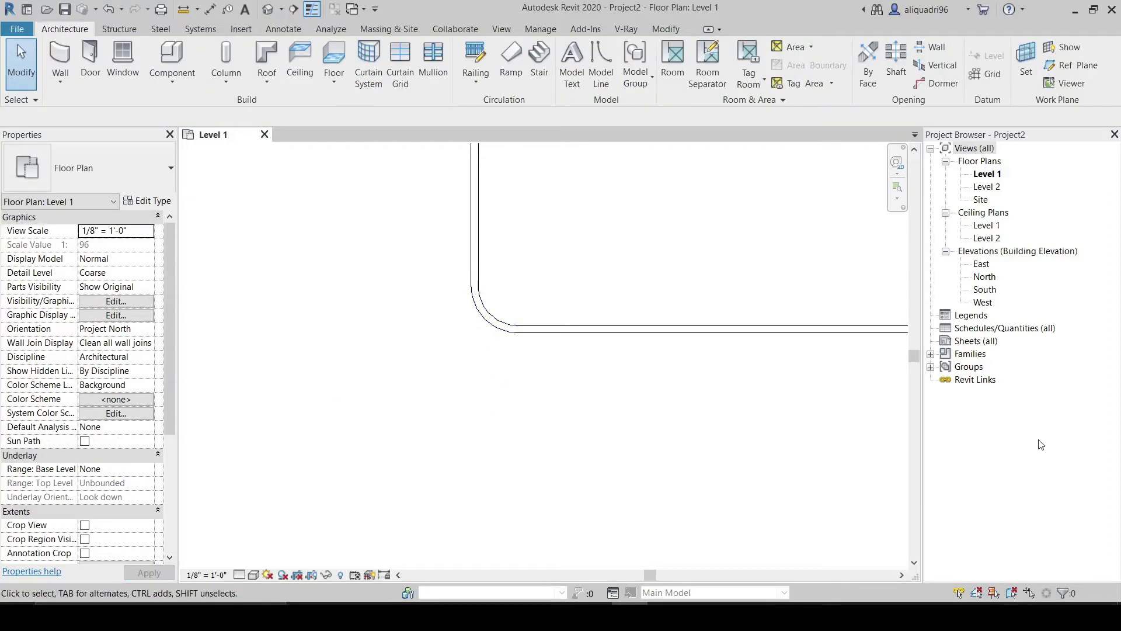
- In the East elevation, add a new level offset 40' 0" above Level 2
double_click(982, 266)
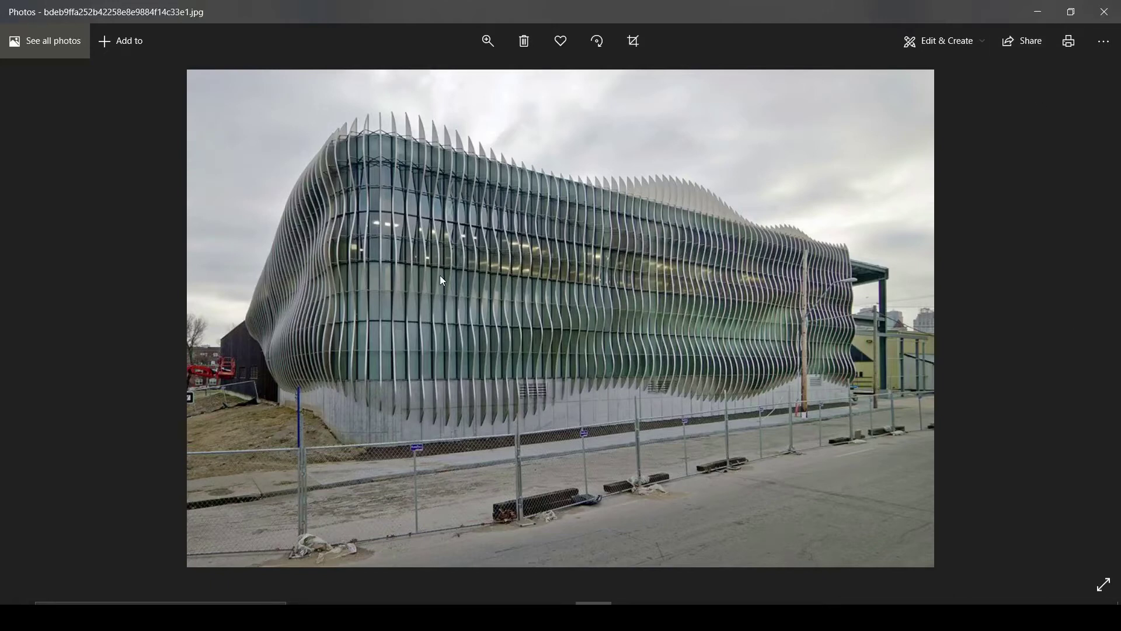
left_click(1032, 18)
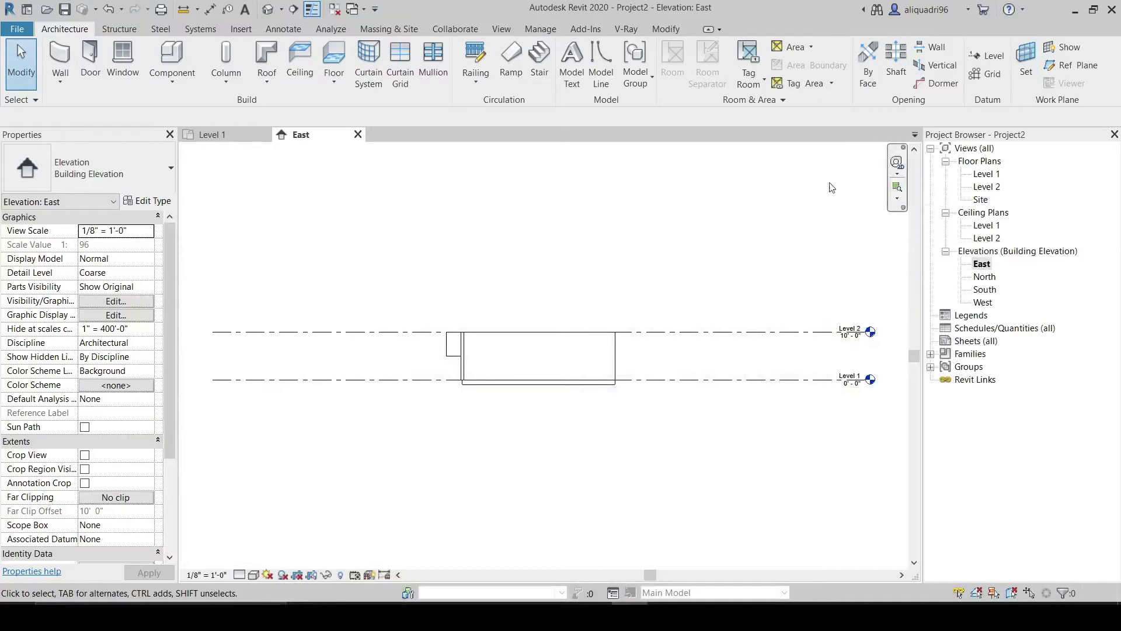
middle_click_drag(700, 231, 704, 315)
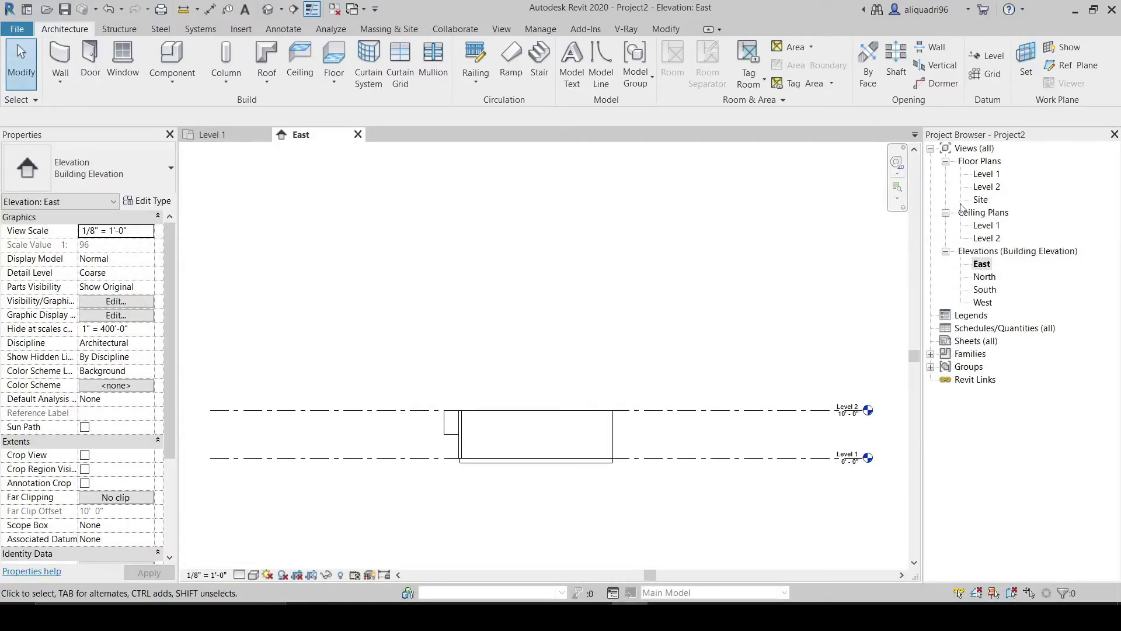
left_click(970, 56)
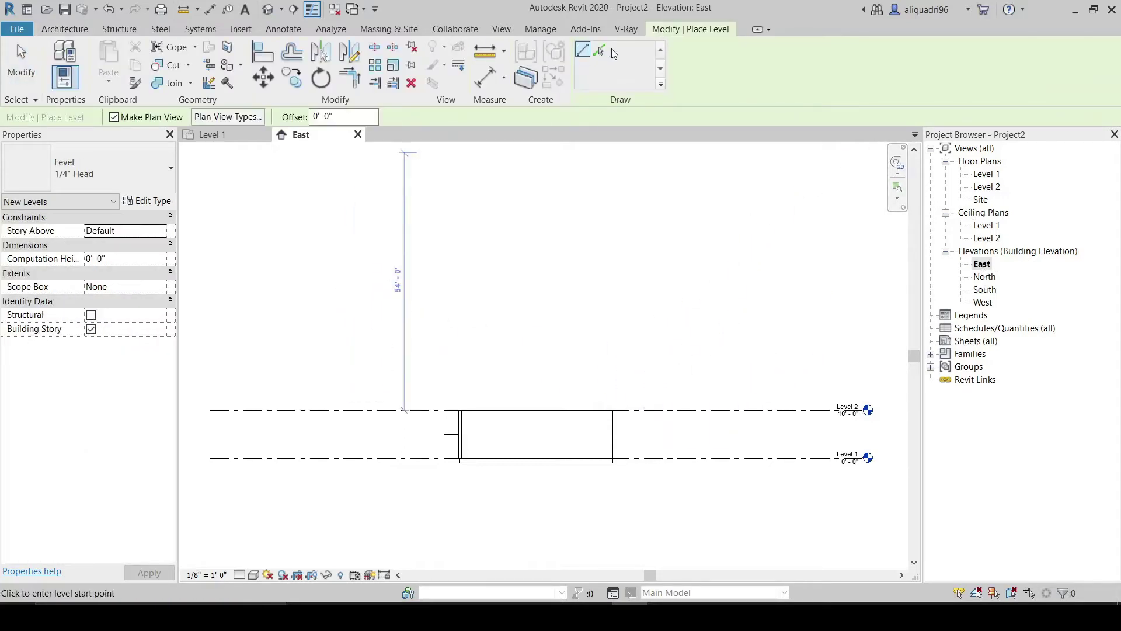
left_click(600, 51)
left_click(346, 115)
left_click_drag(346, 115, 265, 133)
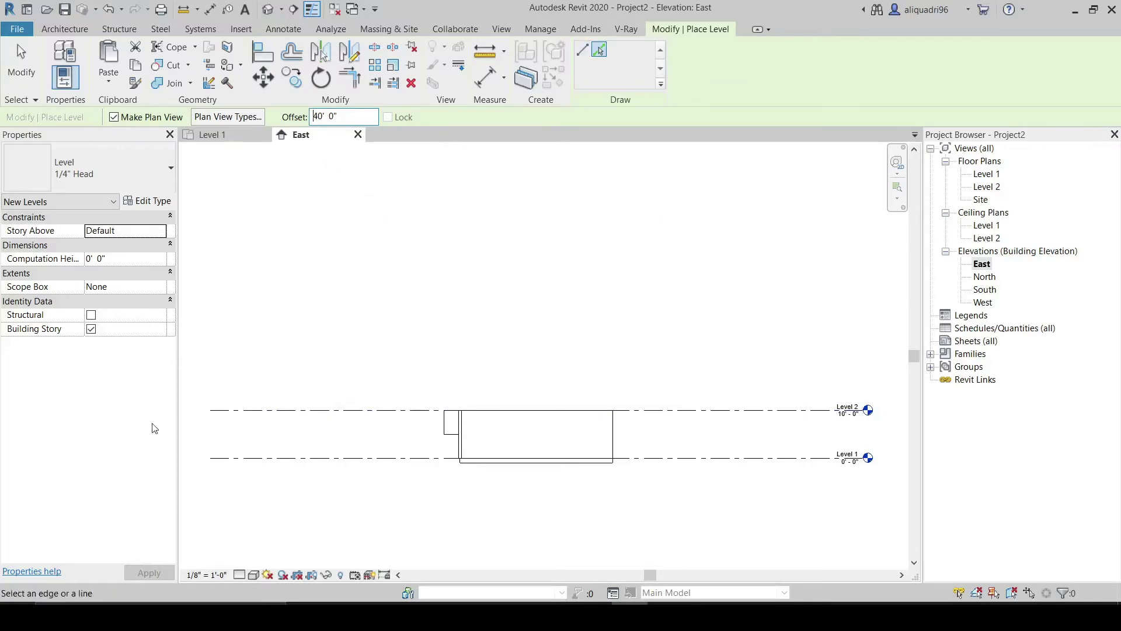
left_click(261, 412)
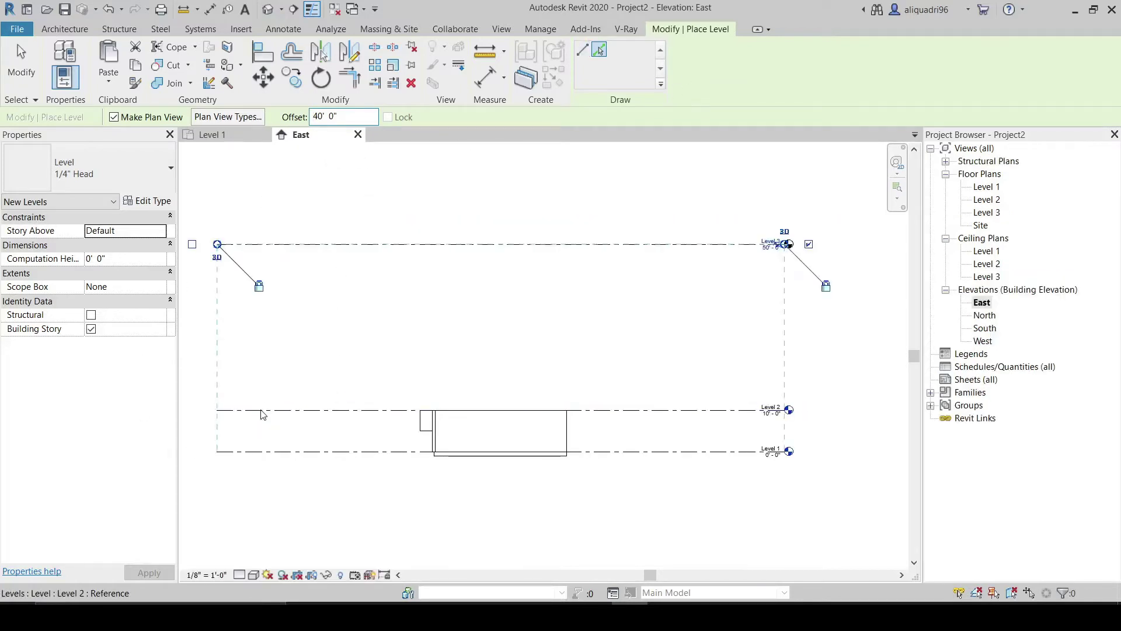
middle_click_drag(417, 372, 476, 402)
key("Escape")
key("Escape")
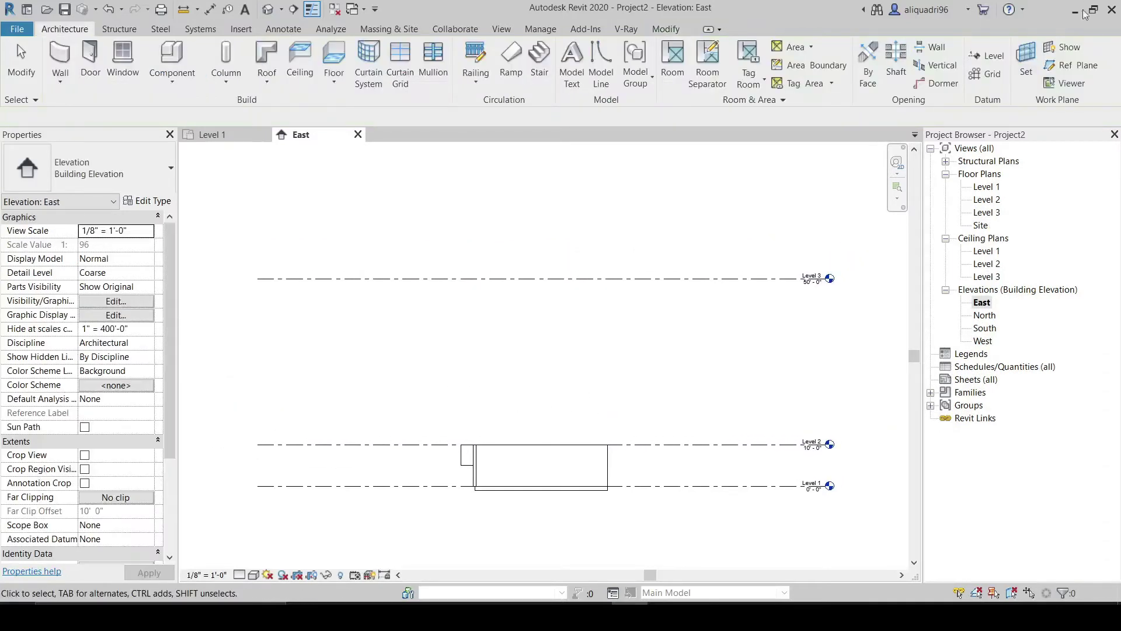
- In the South elevation, stretch the top of the fin nearest the rounded corner up to the Level 3 line
double_click(992, 201)
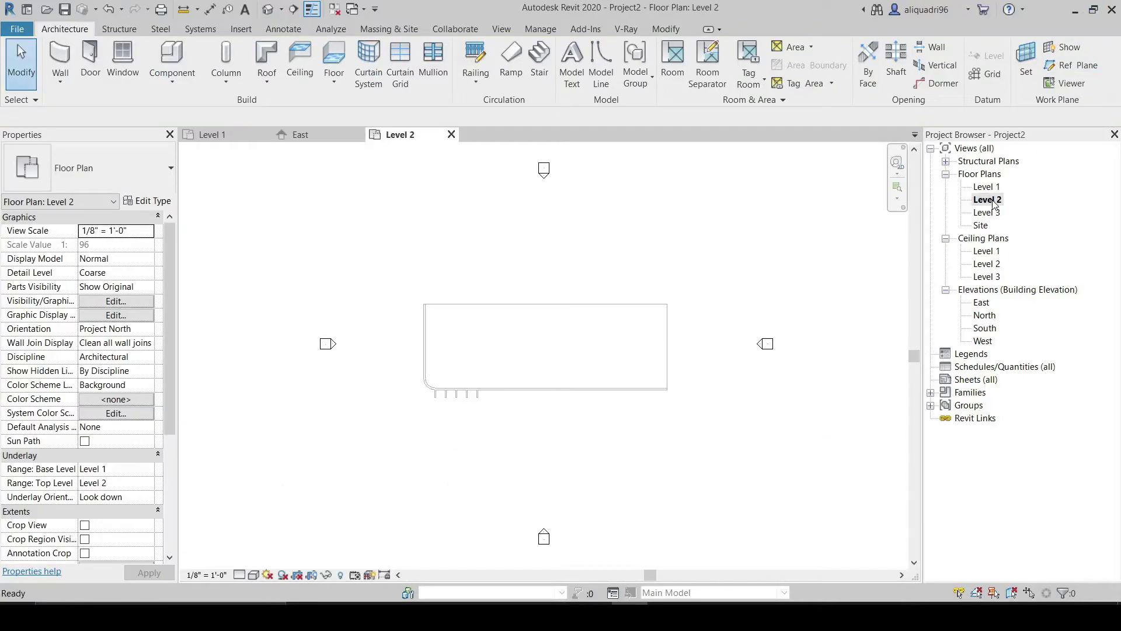
left_click(543, 534)
double_click(542, 535)
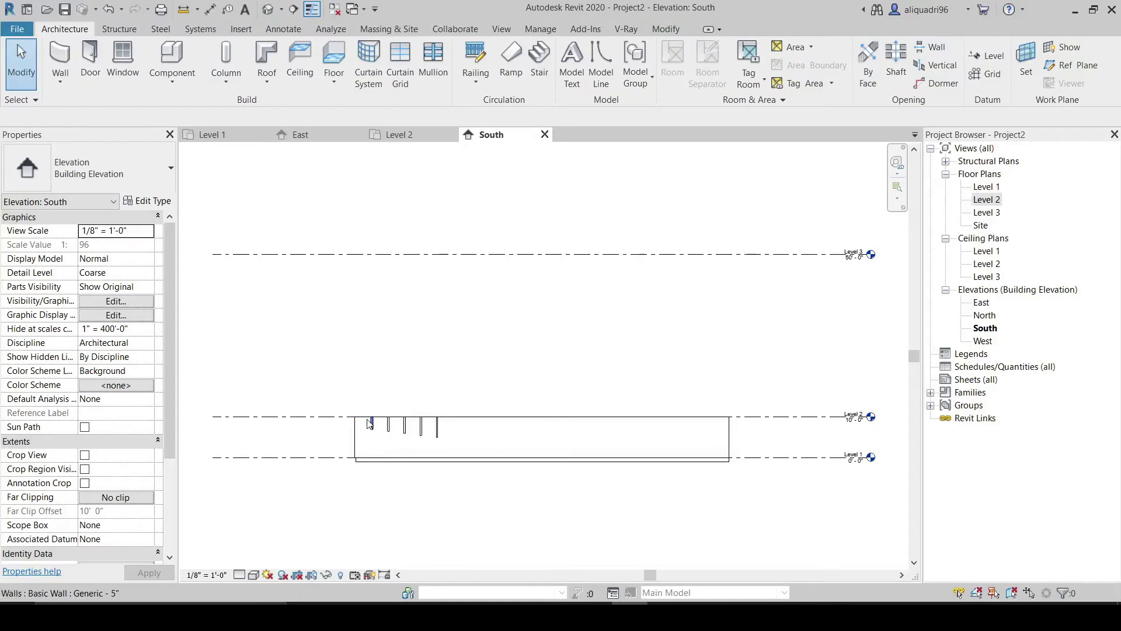
scroll(397, 386, "up", 3)
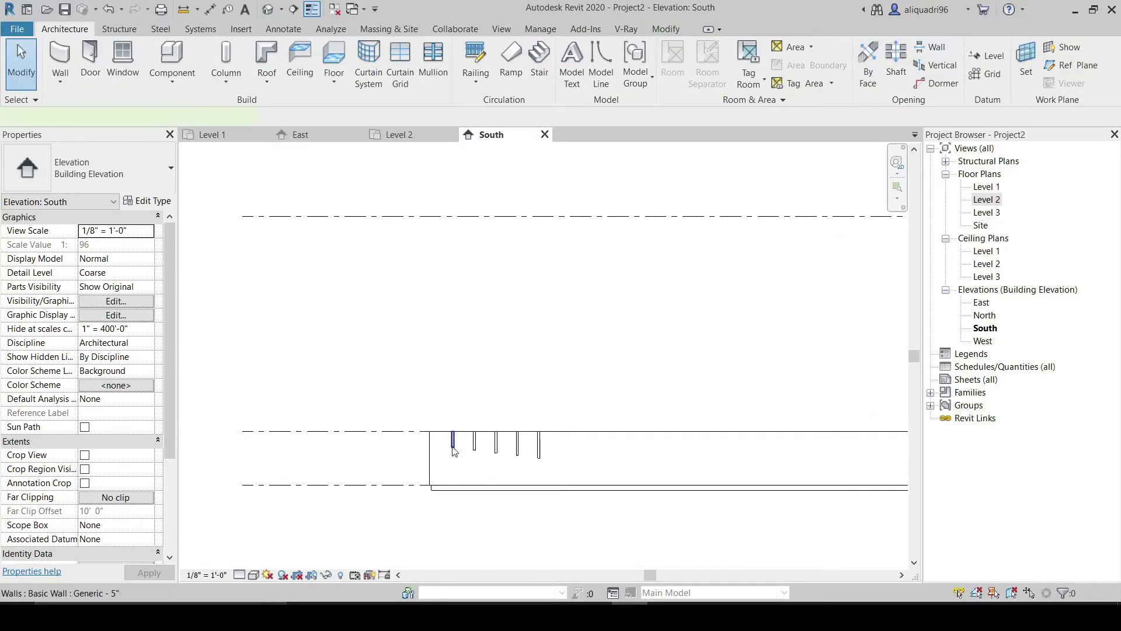
left_click(454, 436)
left_click_drag(454, 429, 455, 402)
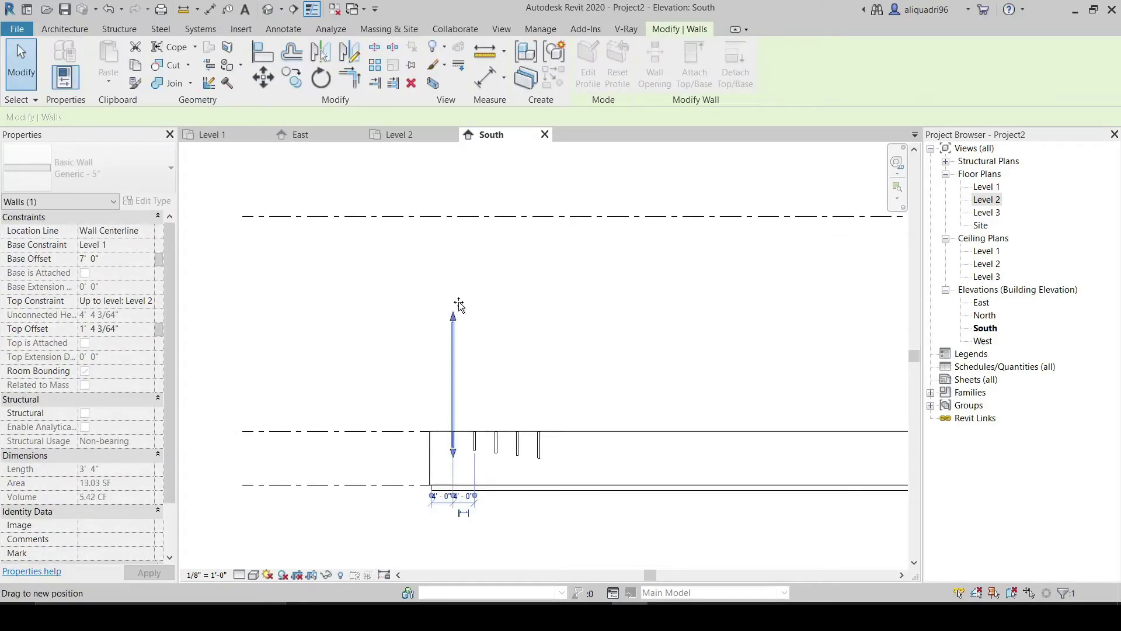
left_click_drag(461, 243, 458, 216)
key("Escape")
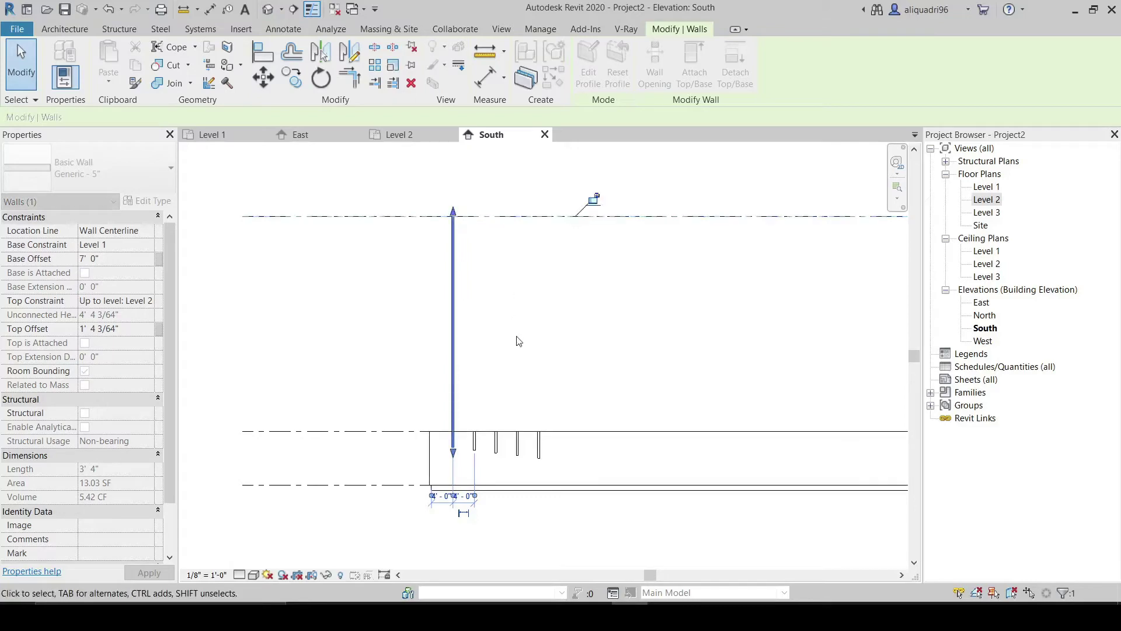
- Stretch the tops of the second and third fins from the rounded corner up to the Level 3 line
left_click(474, 441)
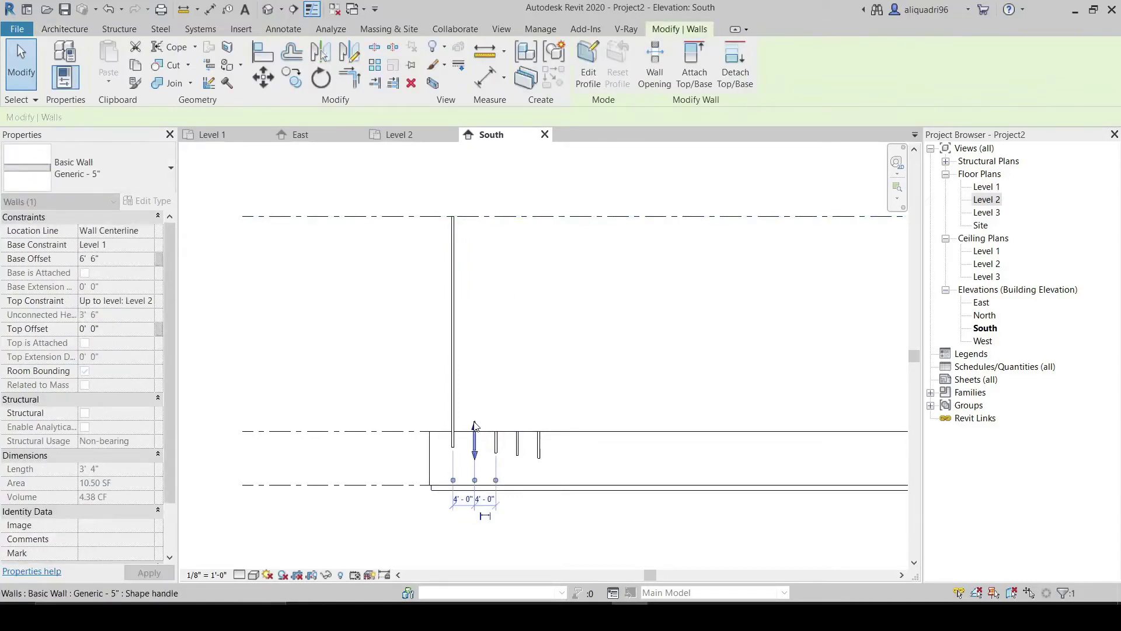
left_click_drag(475, 434, 475, 289)
left_click_drag(475, 221, 476, 222)
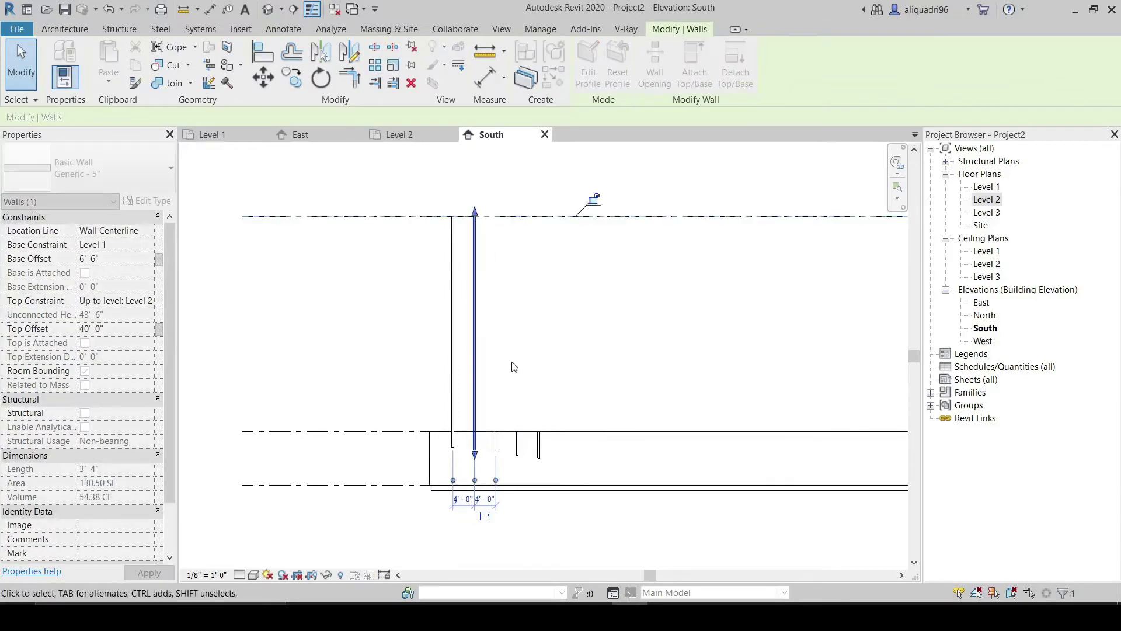
left_click(497, 443)
left_click_drag(499, 432, 499, 380)
left_click_drag(500, 241, 500, 222)
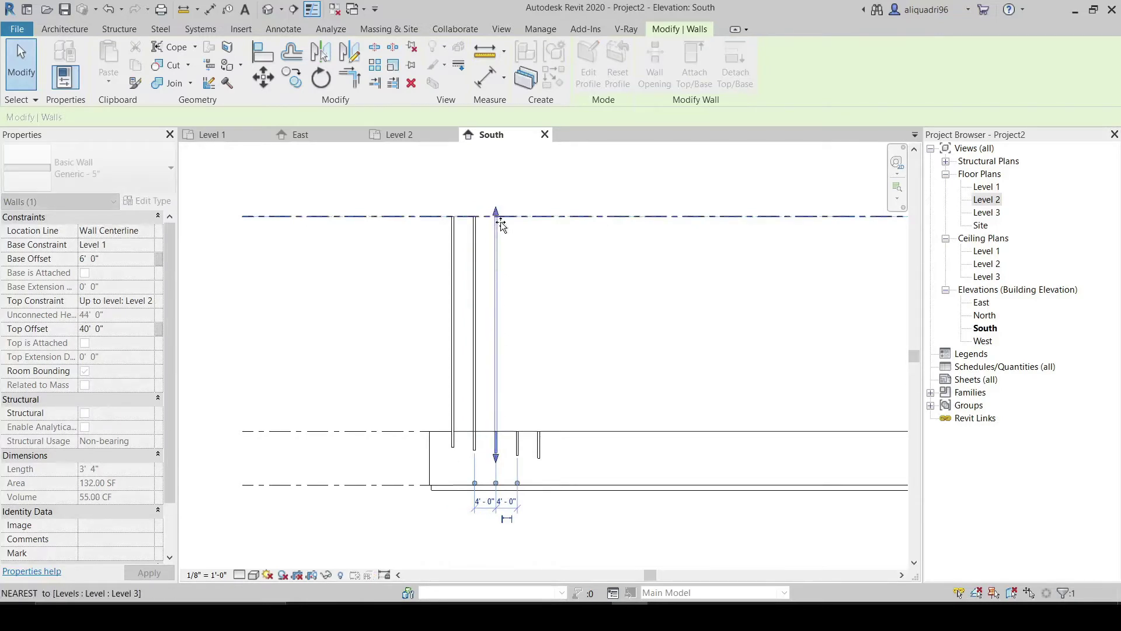
- Stretch the tops of the fourth and fifth fins from the rounded corner up to the Level 3 line
left_click(518, 448)
left_click_drag(517, 433, 519, 218)
left_click(540, 444)
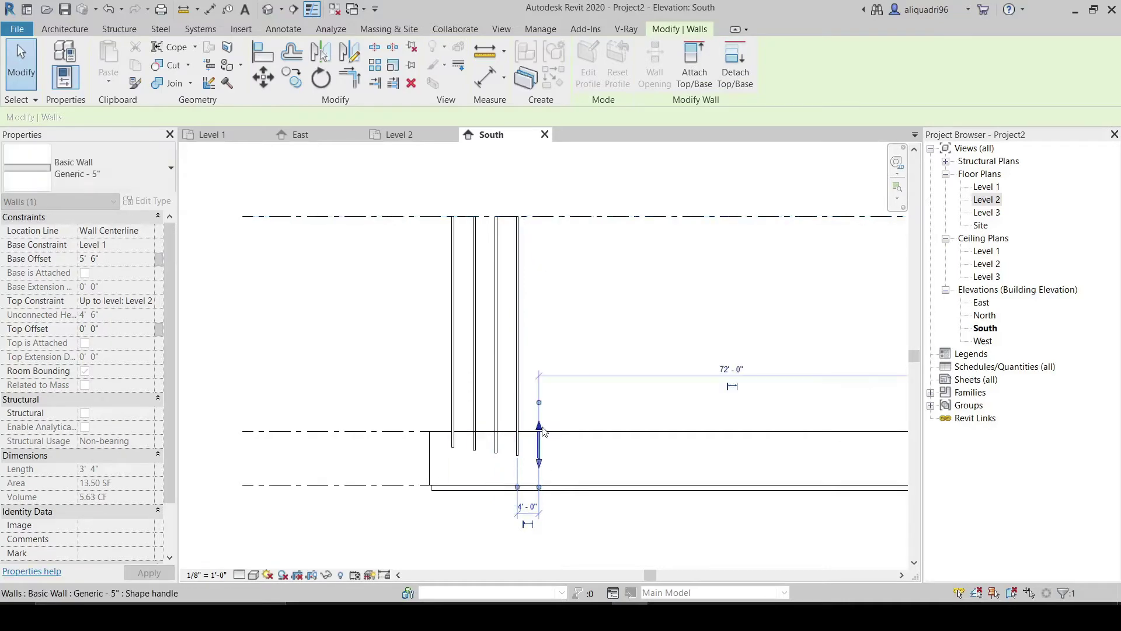
left_click_drag(542, 430, 537, 302)
left_click_drag(542, 228, 539, 217)
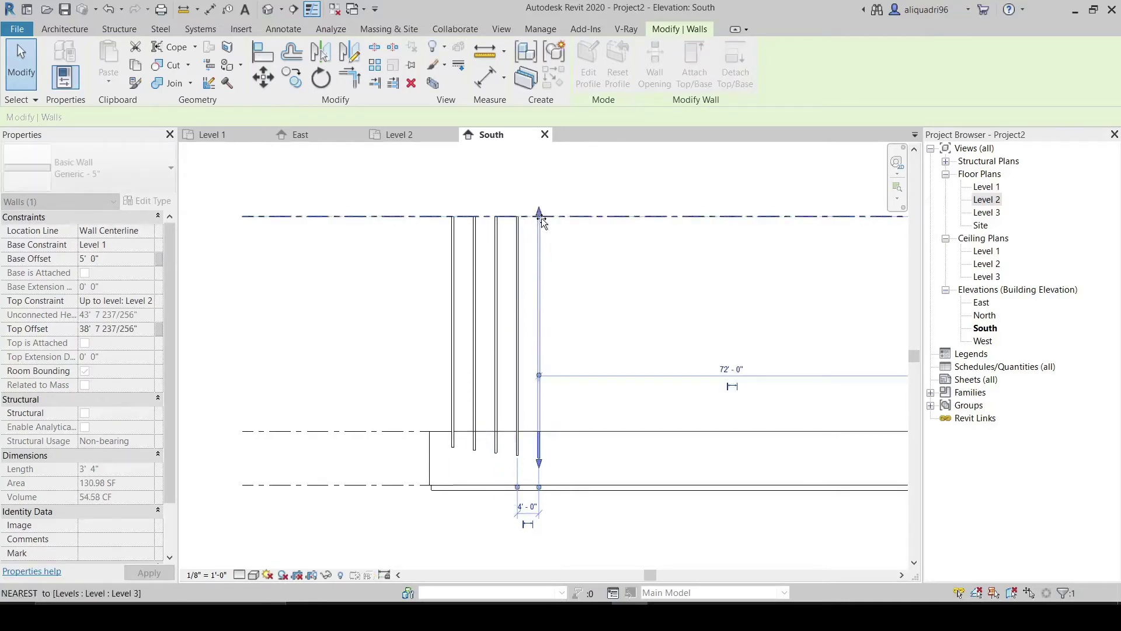
left_click(18, 44)
- Following the reference photo, raise the first three fin tops progressively above Level 3, starting with a Top Offset of about 42' on the corner fin
key("alt+Tab")
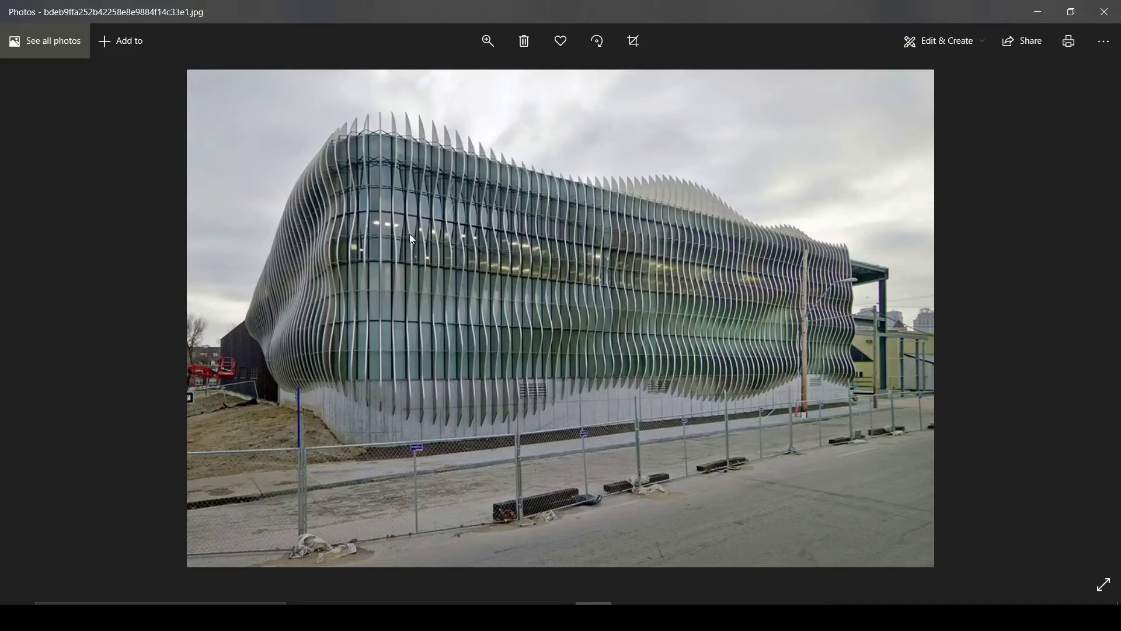
left_click(1039, 12)
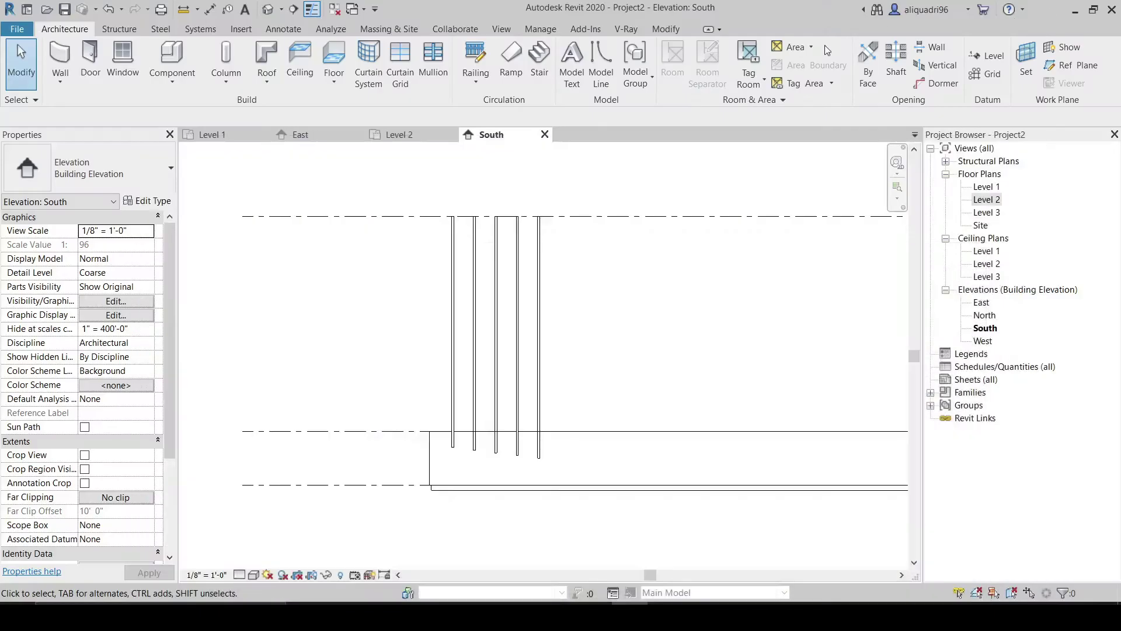
scroll(546, 172, "up", 1)
middle_click_drag(506, 188, 523, 235)
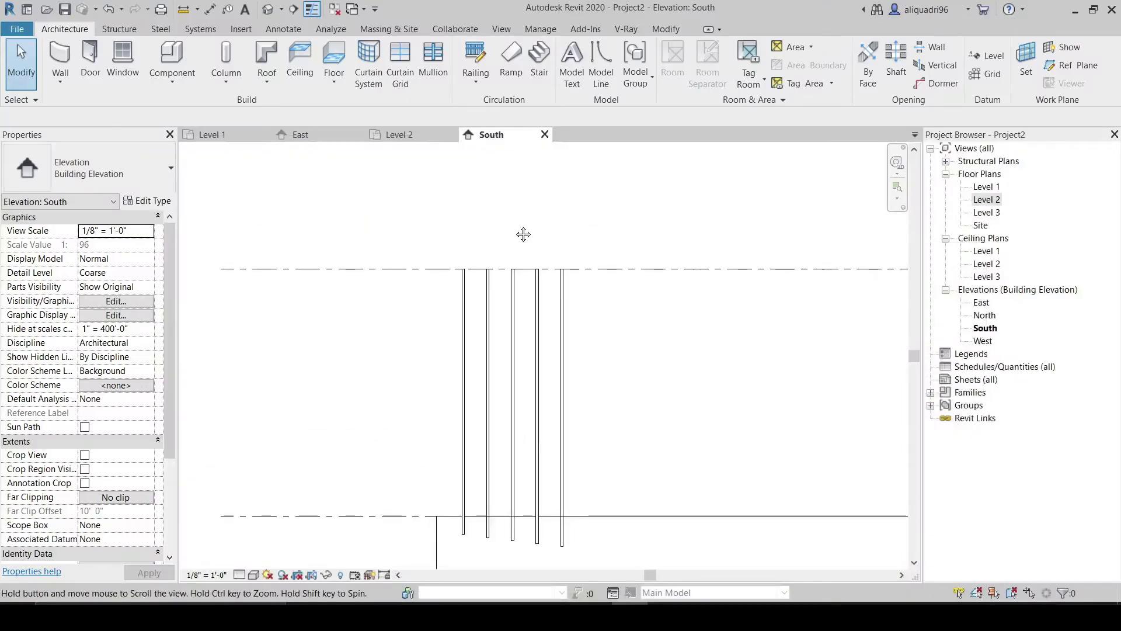
scroll(465, 279, "up", 1)
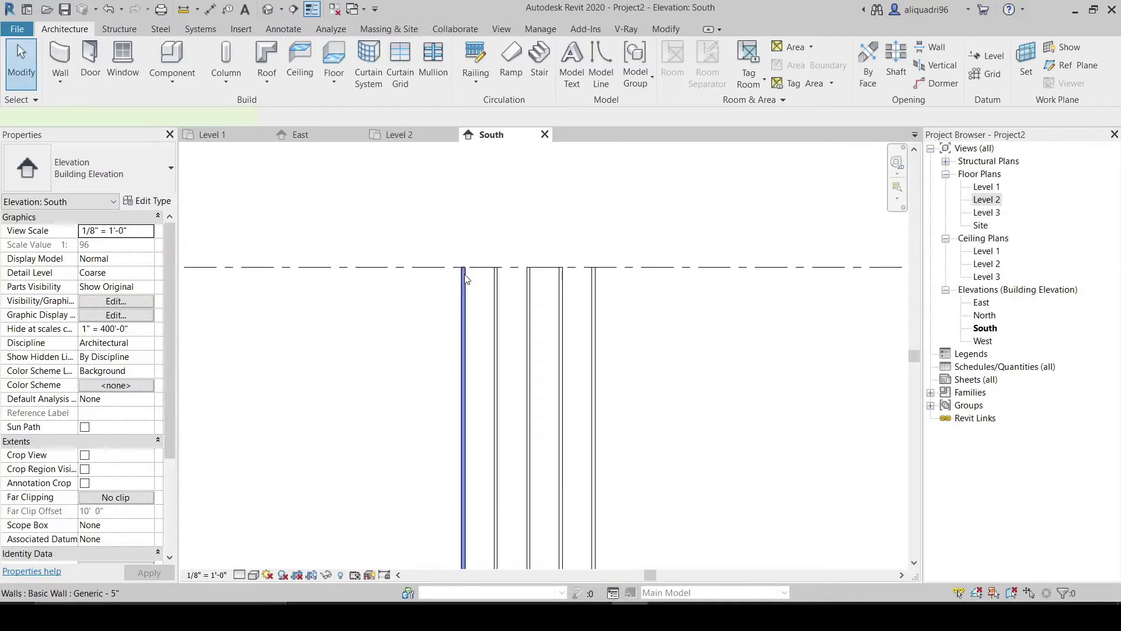
left_click(465, 279)
left_click_drag(464, 242, 528, 225)
left_click(496, 279)
left_click(529, 276)
- Raise the fourth fin to a Top Offset of about 45' 0" and the fifth fin to about 45' 7"
left_click(560, 278)
left_click_drag(561, 267, 561, 227)
left_click(593, 282)
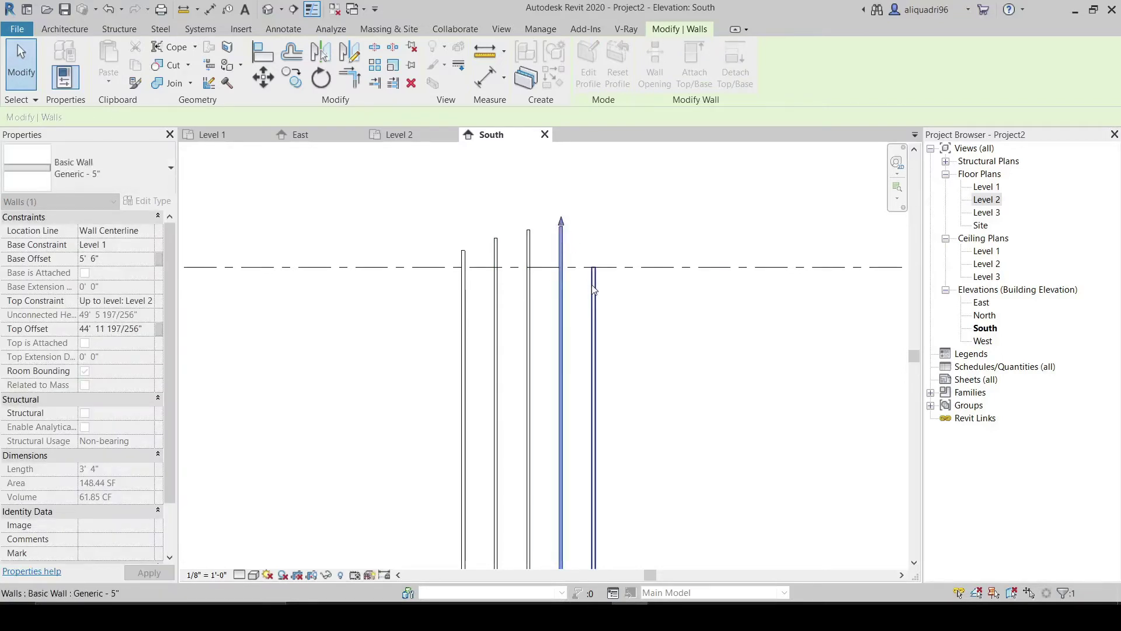
left_click_drag(595, 263, 592, 217)
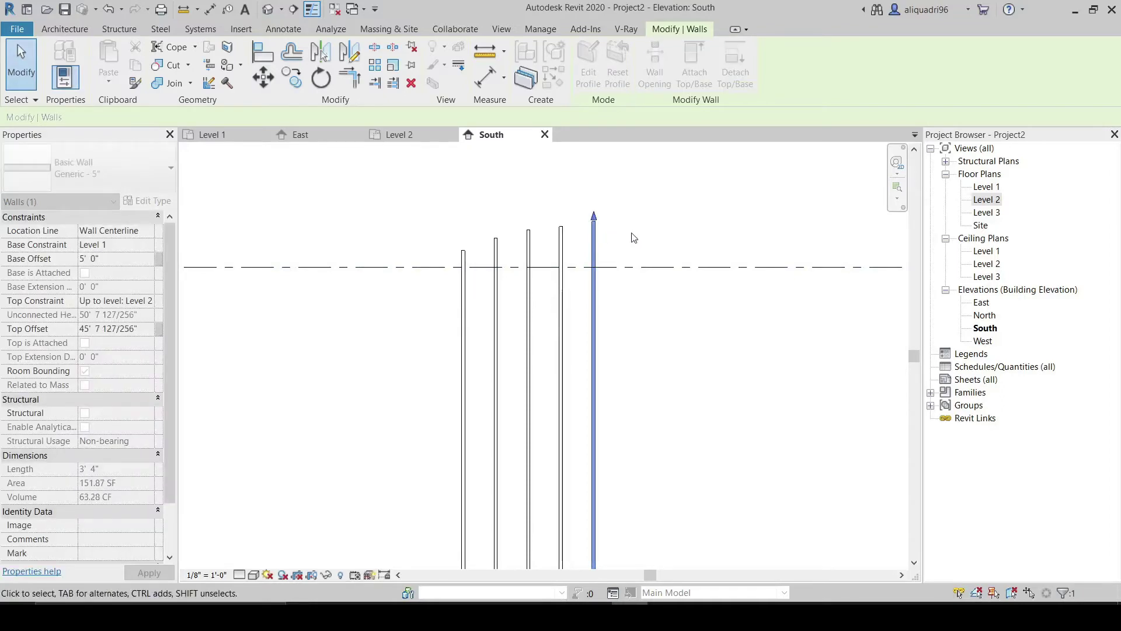
scroll(634, 240, "down", 2)
scroll(634, 241, "down", 2)
left_click(671, 333)
scroll(673, 335, "down", 3)
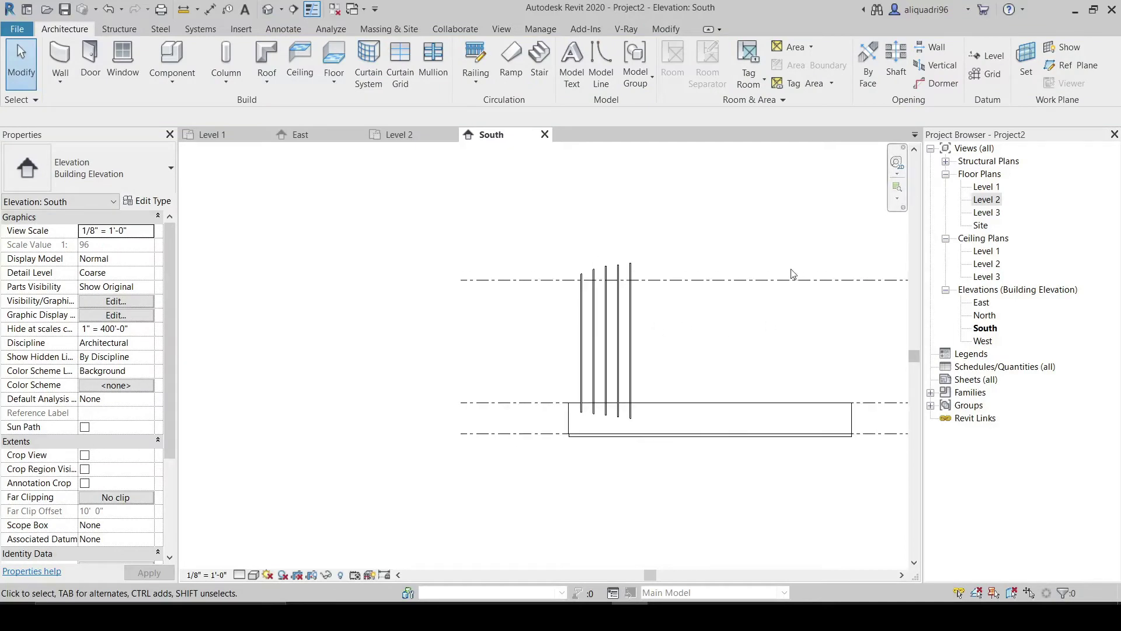
- Go through the Level 1 plan to the West elevation and start editing the profile of the fin nearest the rounded corner
double_click(987, 187)
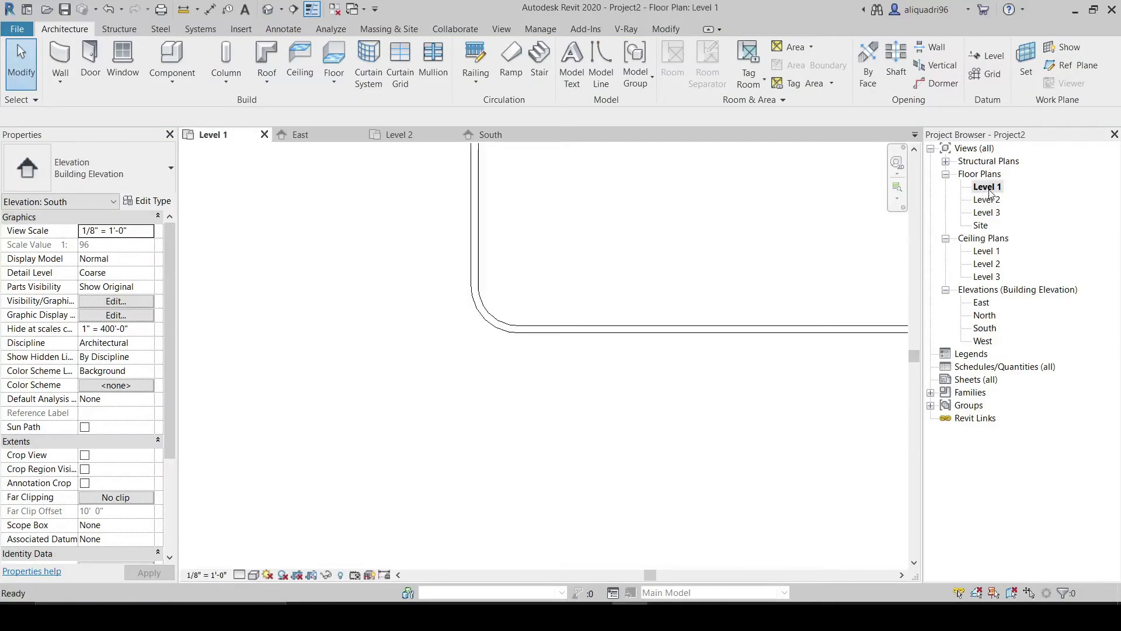
scroll(586, 333, "down", 2)
scroll(664, 223, "down", 2)
mouse_move(665, 223)
middle_mouse_down()
mouse_move(623, 306)
mouse_move(585, 315)
middle_mouse_up()
double_click(345, 313)
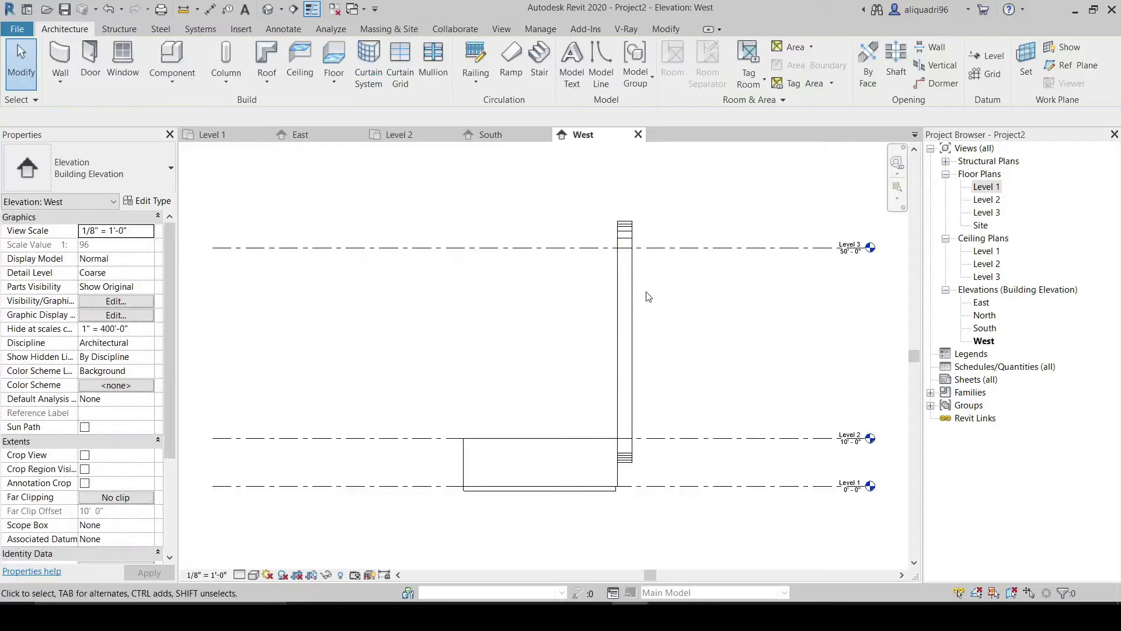
scroll(639, 257, "up", 4)
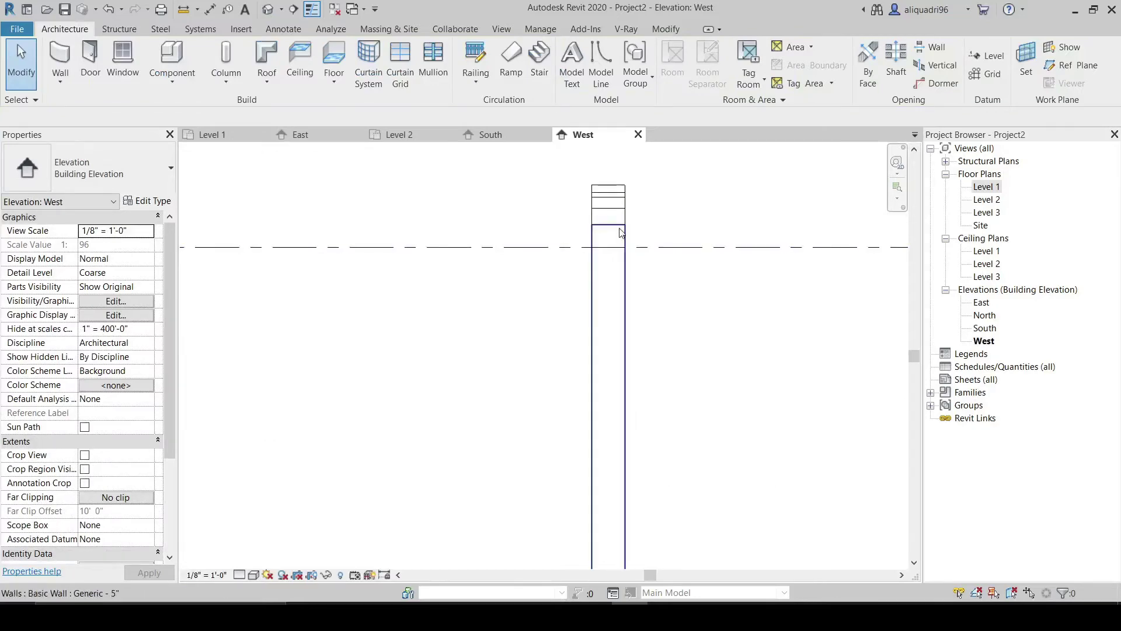
left_click(617, 233)
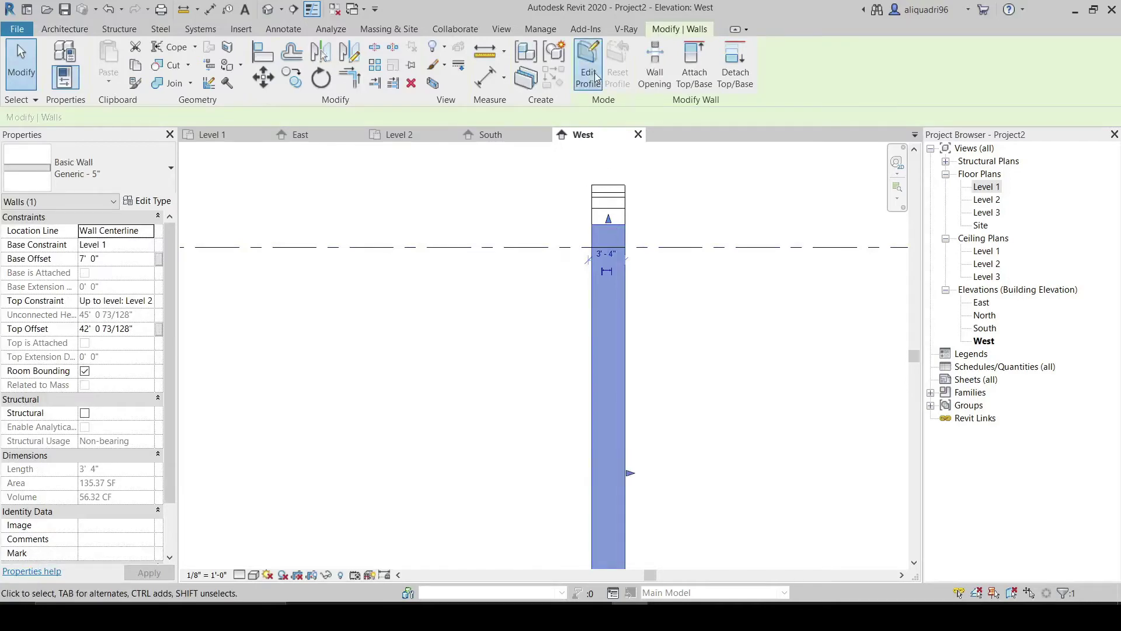
left_click(590, 75)
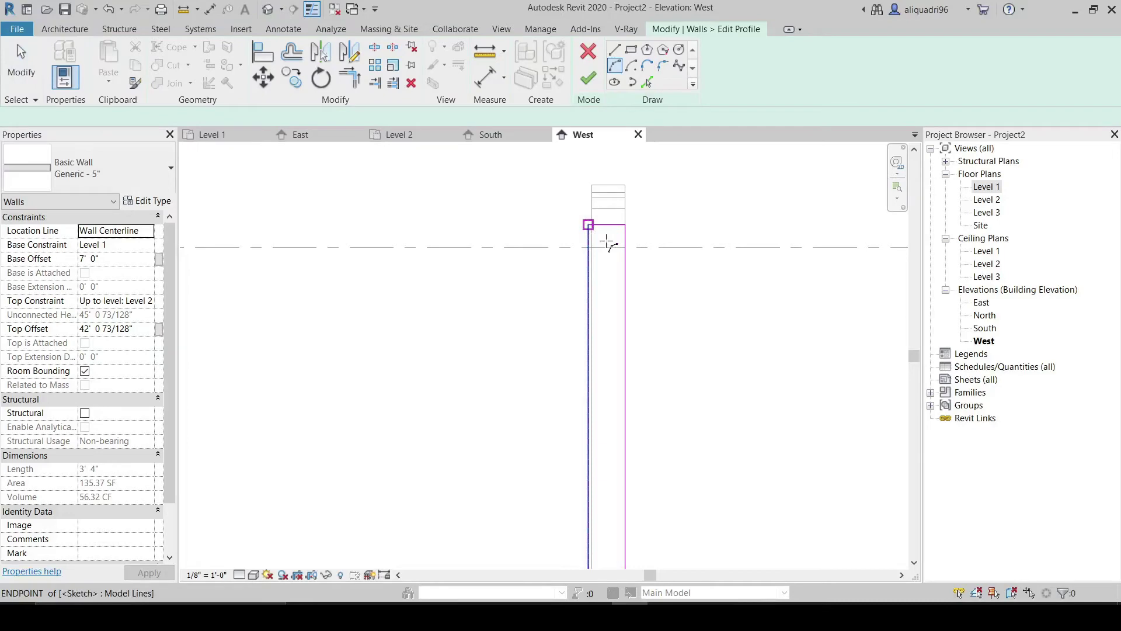
- Sketch three alternating arcs down from the fin's building-side top corner, the third spanning about 7' 6" with a radius of about 9' 8"
left_click(589, 225)
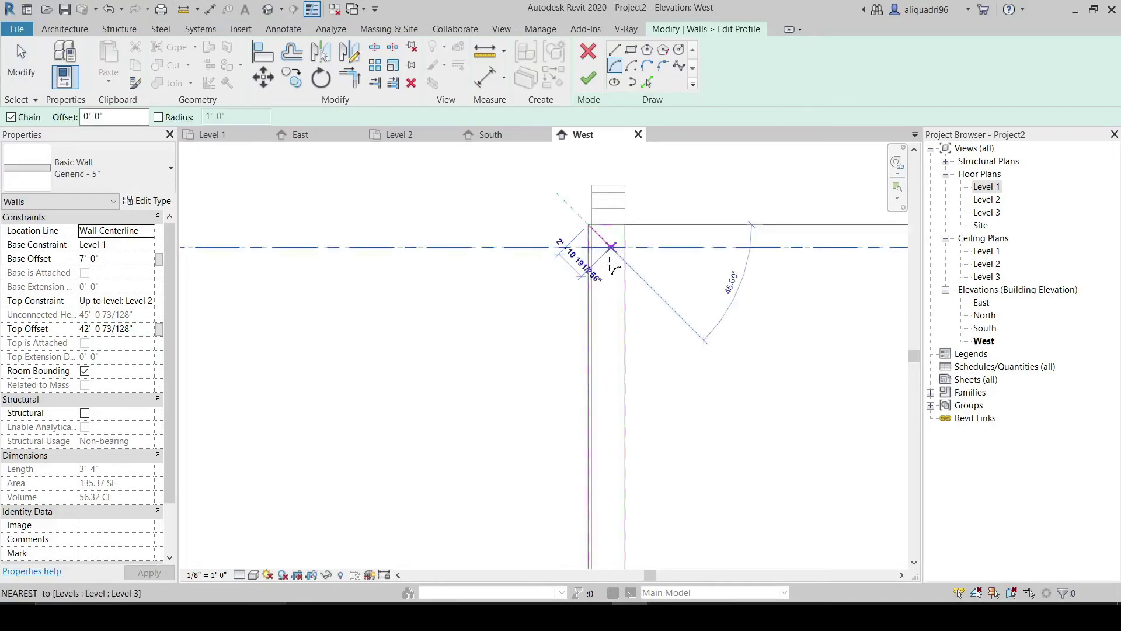
left_click(618, 286)
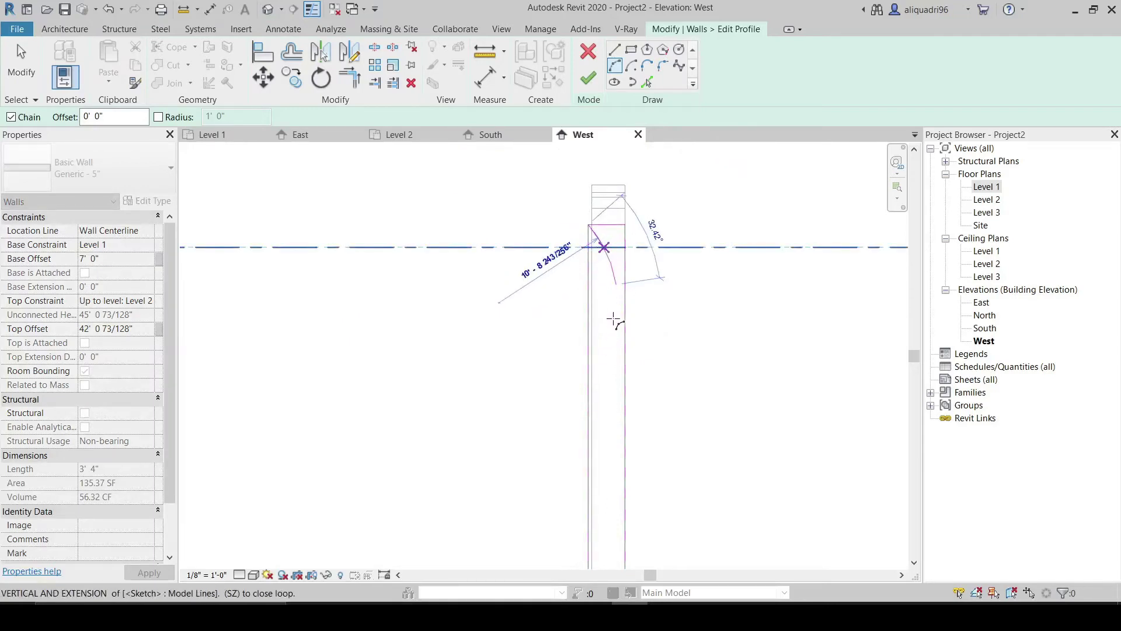
left_click(613, 324)
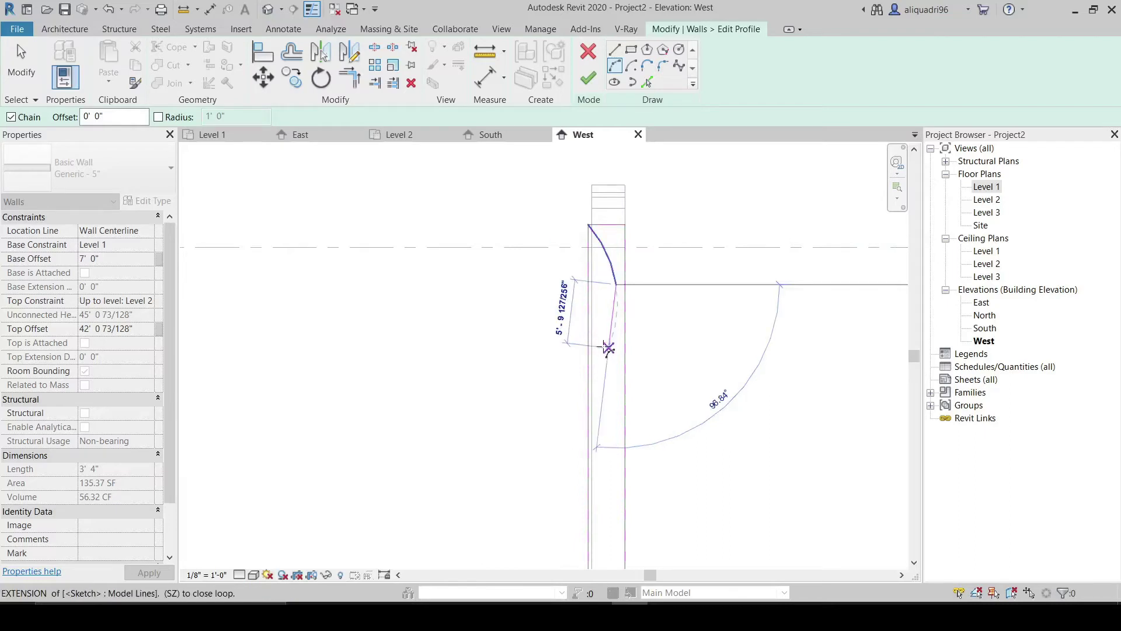
left_click(608, 349)
middle_click_drag(606, 418, 607, 279)
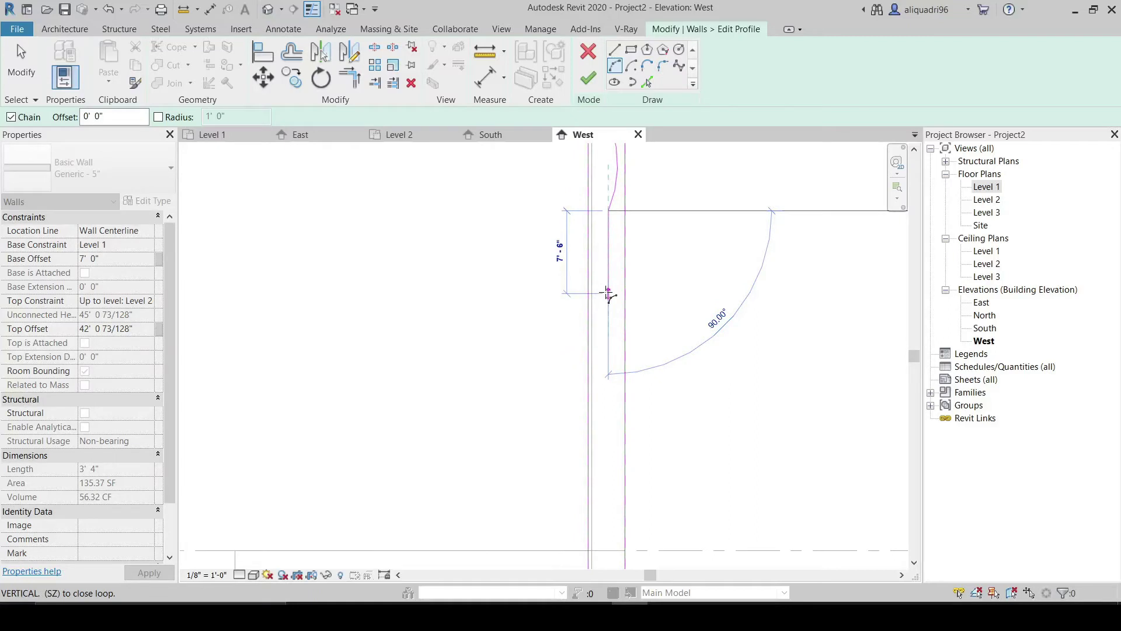
left_click(606, 293)
left_click(602, 272)
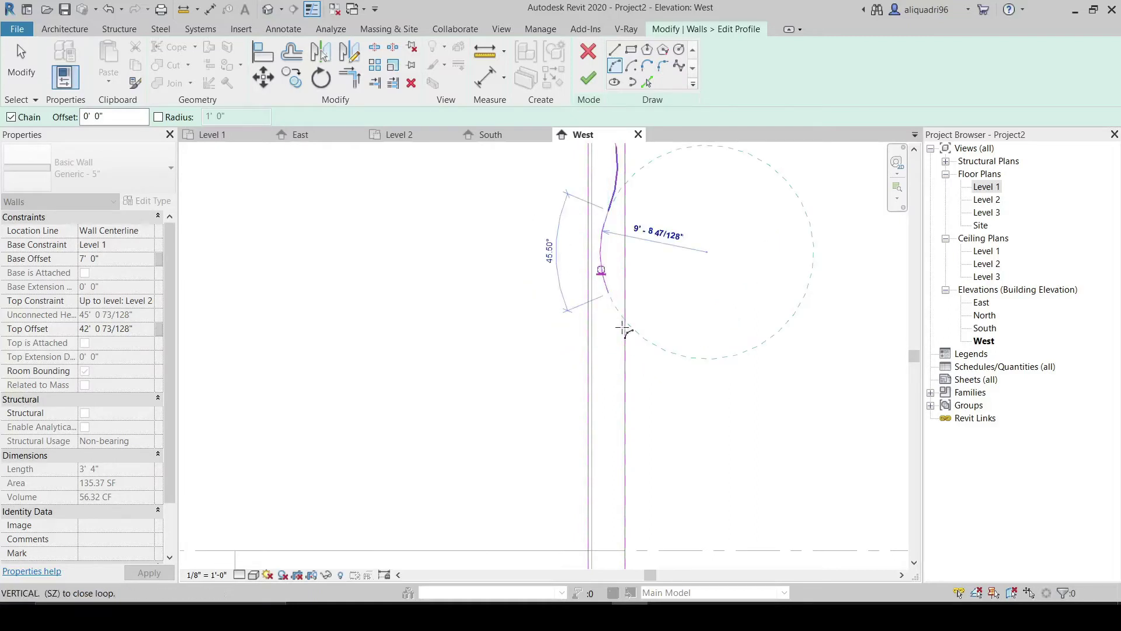
- Continue the wavy line with alternating arcs down to the fin's building-side bottom corner, ending with an arc of about 8' 4" radius
left_click(614, 359)
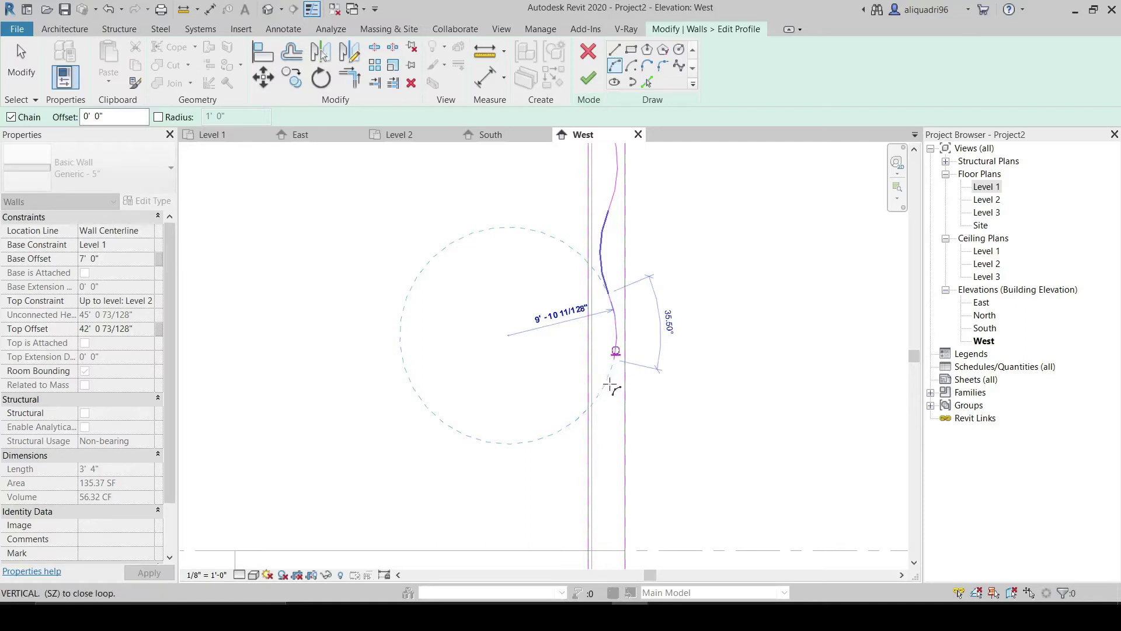
left_click(610, 396)
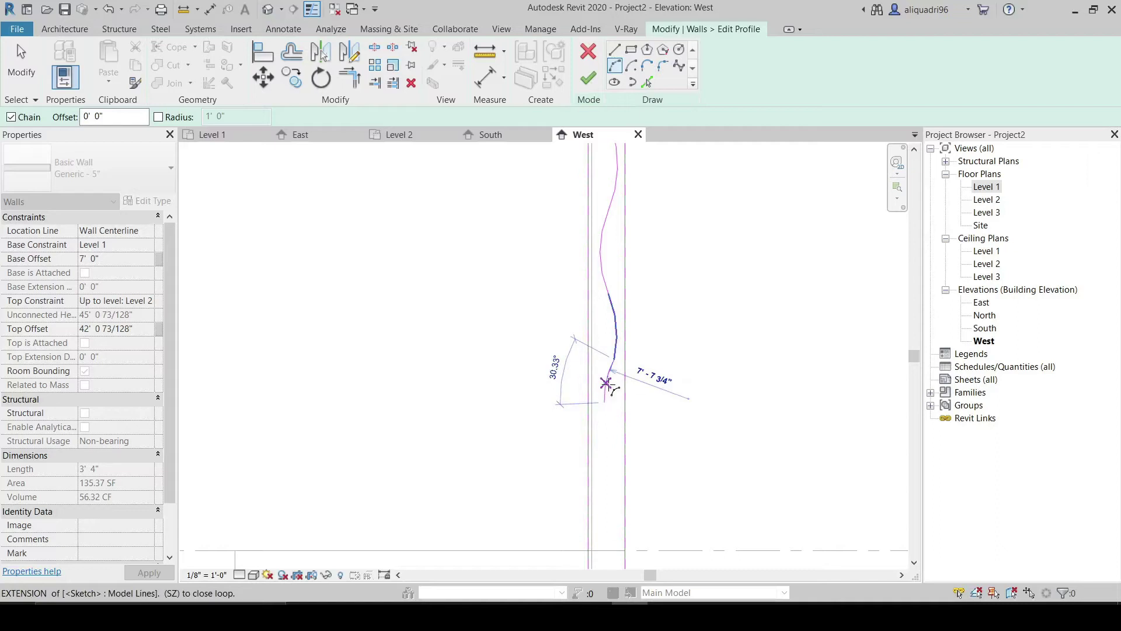
left_click(604, 403)
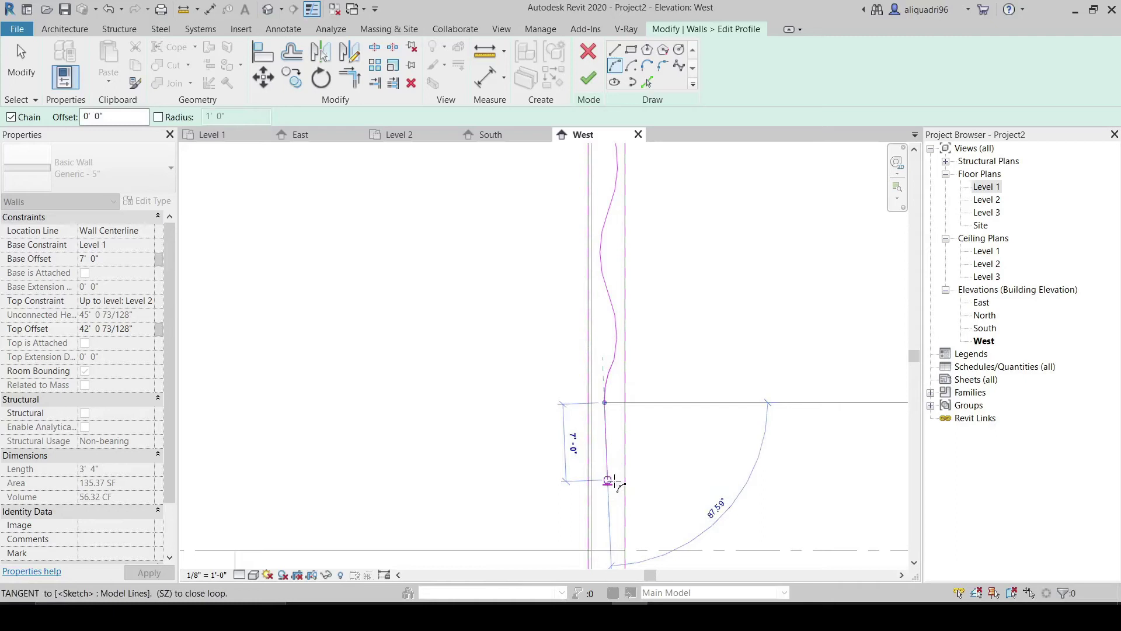
mouse_move(607, 421)
middle_mouse_down()
mouse_move(621, 283)
mouse_move(605, 243)
middle_mouse_up()
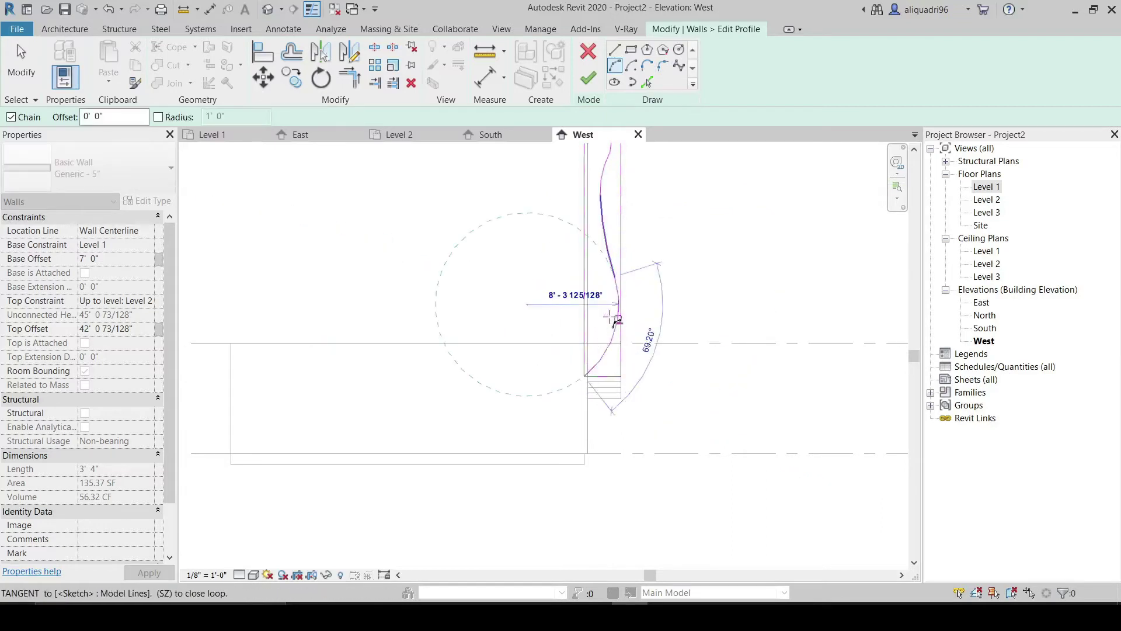
left_click(610, 317)
scroll(691, 213, "down", 2)
middle_click_drag(692, 214, 672, 375)
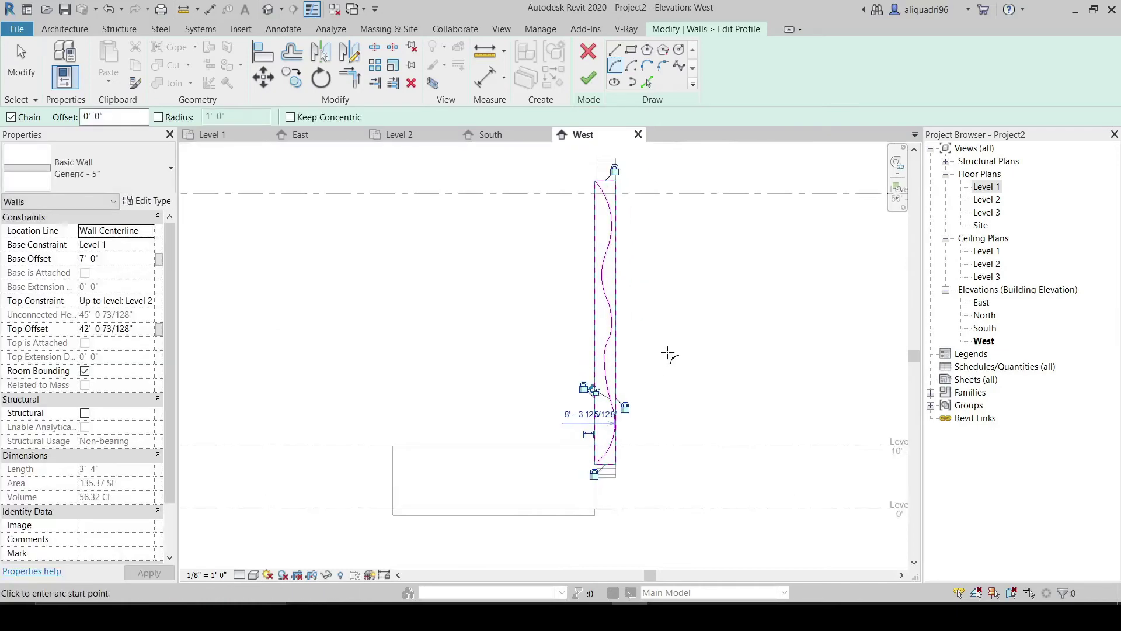
key("Escape")
key("Escape")
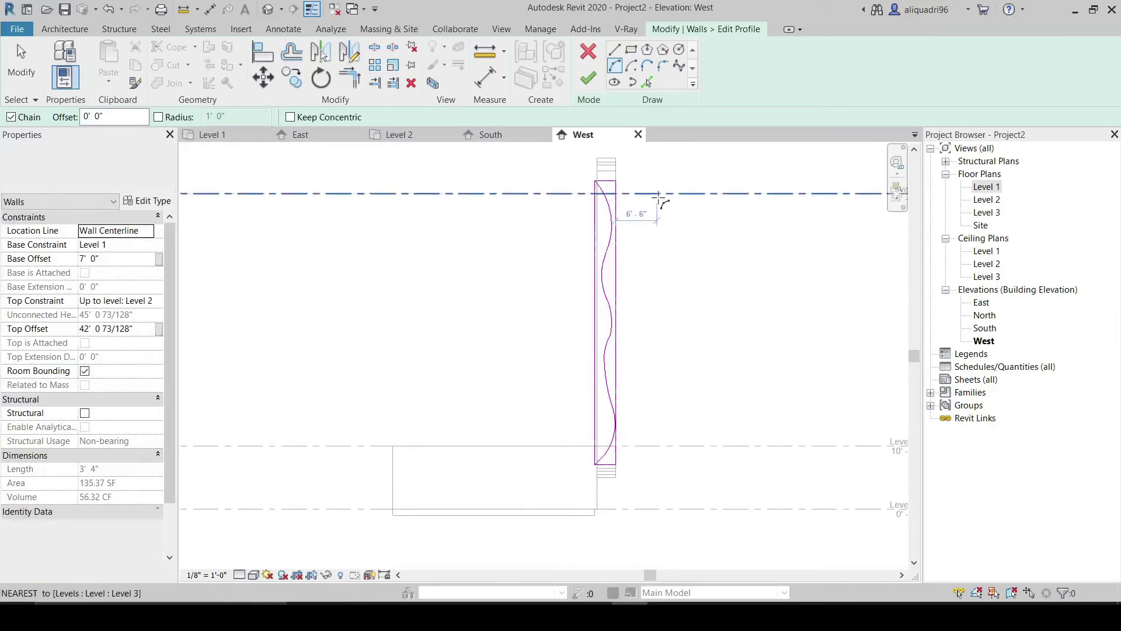
- Remove the straight profile lines outside the wavy edge and finish the corner fin's profile edit
left_click(613, 182)
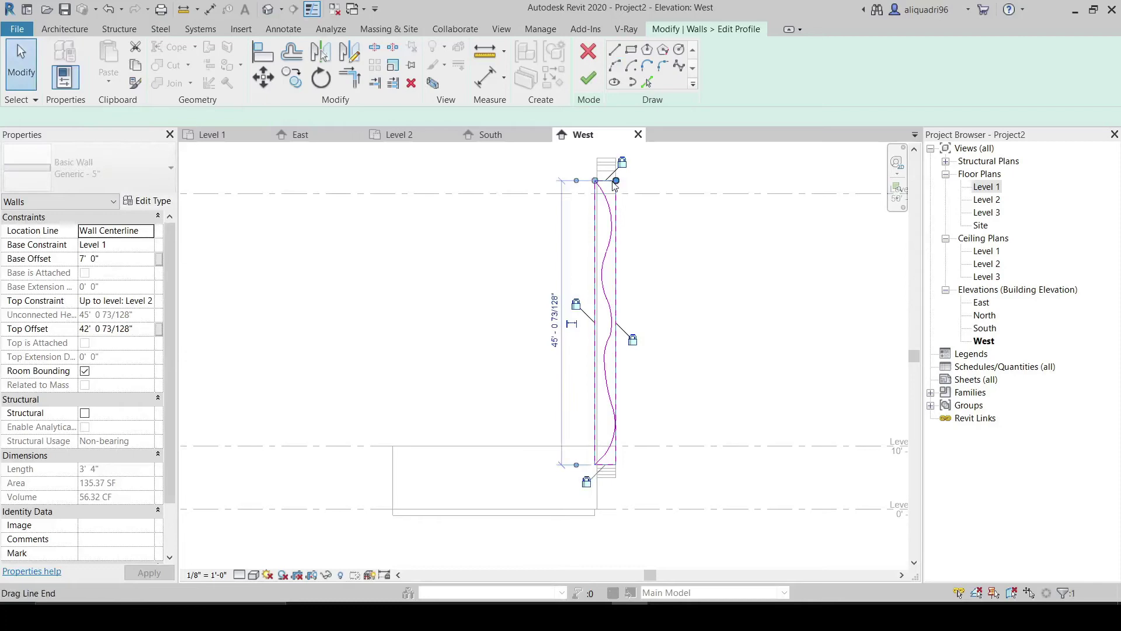
left_click(620, 204)
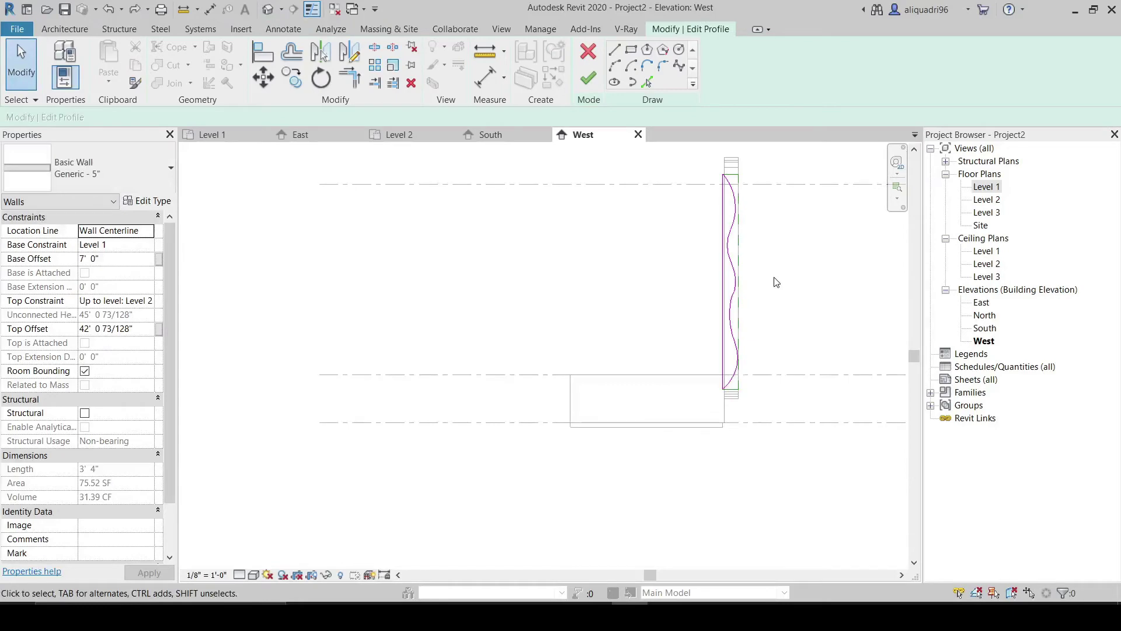
middle_click_drag(784, 286, 784, 361)
left_click(587, 82)
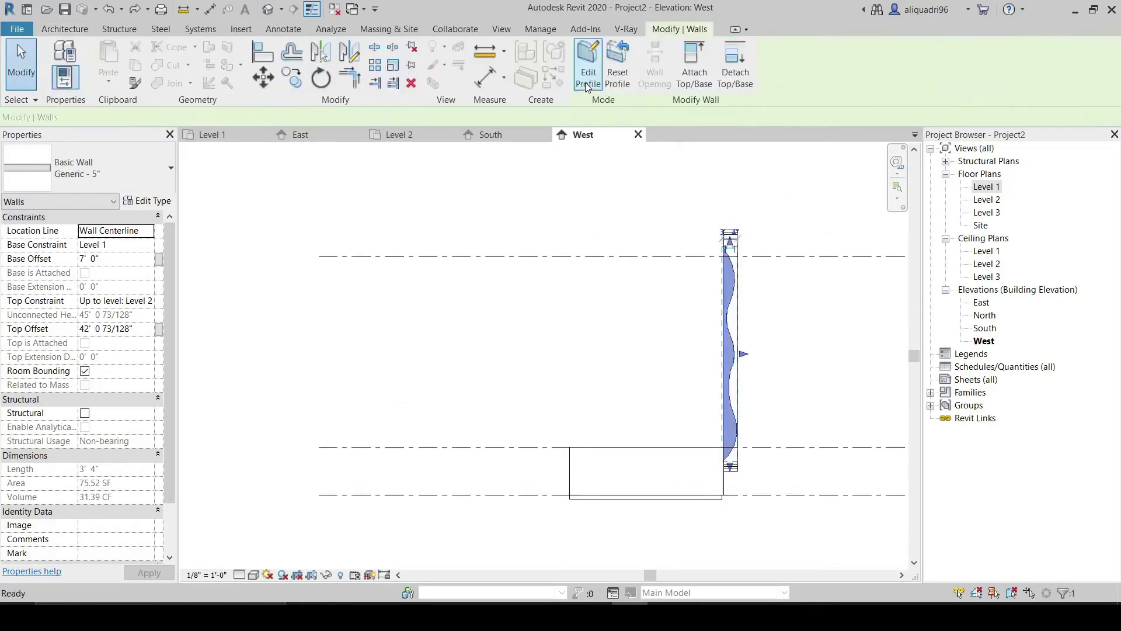
left_click(830, 390)
middle_click_drag(834, 383, 781, 386)
- Examine the wavy corner fin in the default 3D view, orbiting around it and switching to the Left orientation
left_click(267, 12)
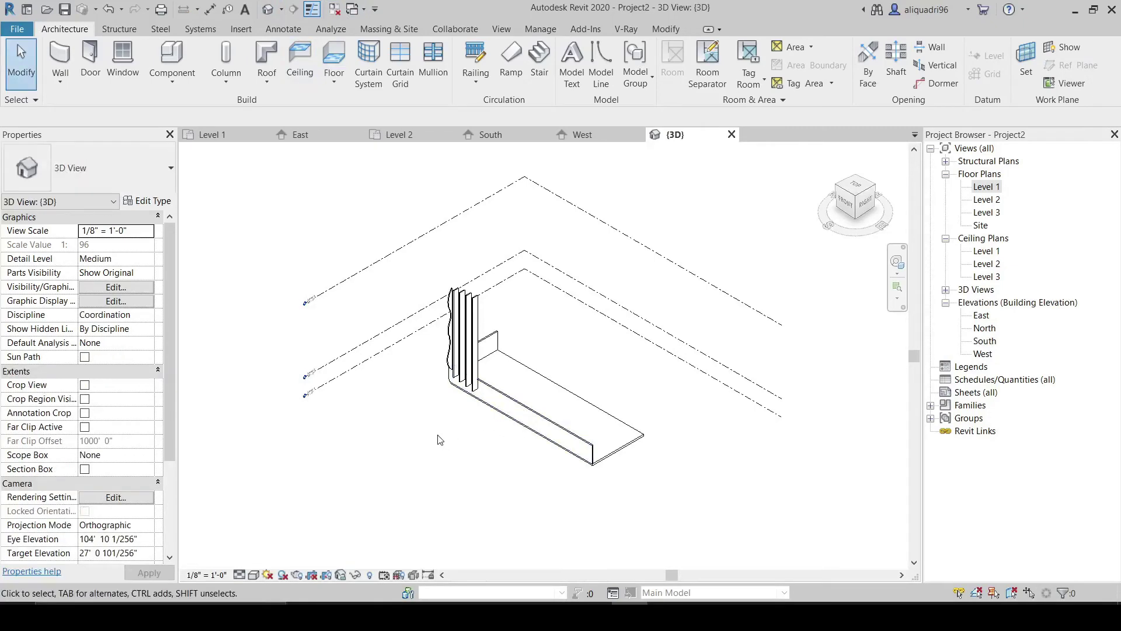
middle_click_drag(439, 433, 666, 368, "shift")
scroll(496, 355, "up", 2)
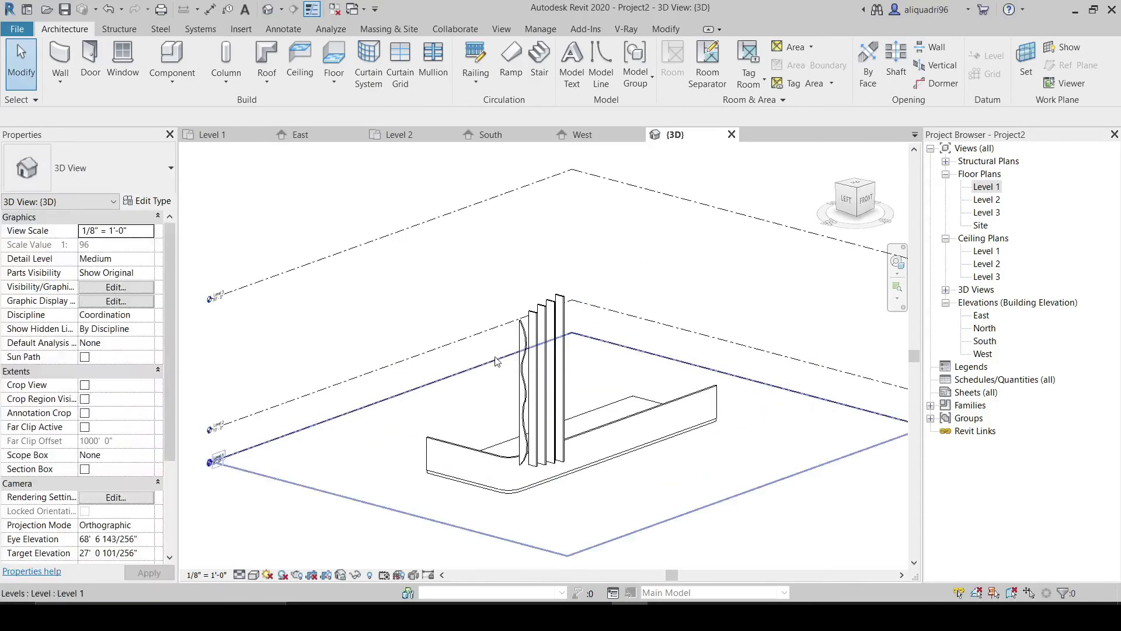
scroll(524, 391, "up", 2)
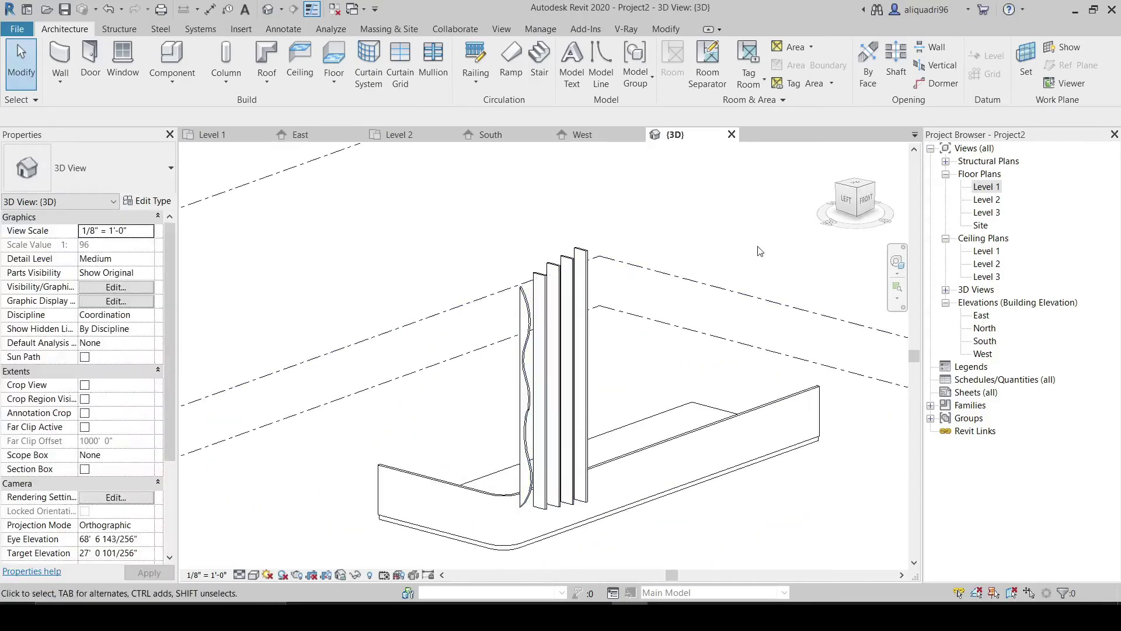
left_click(848, 202)
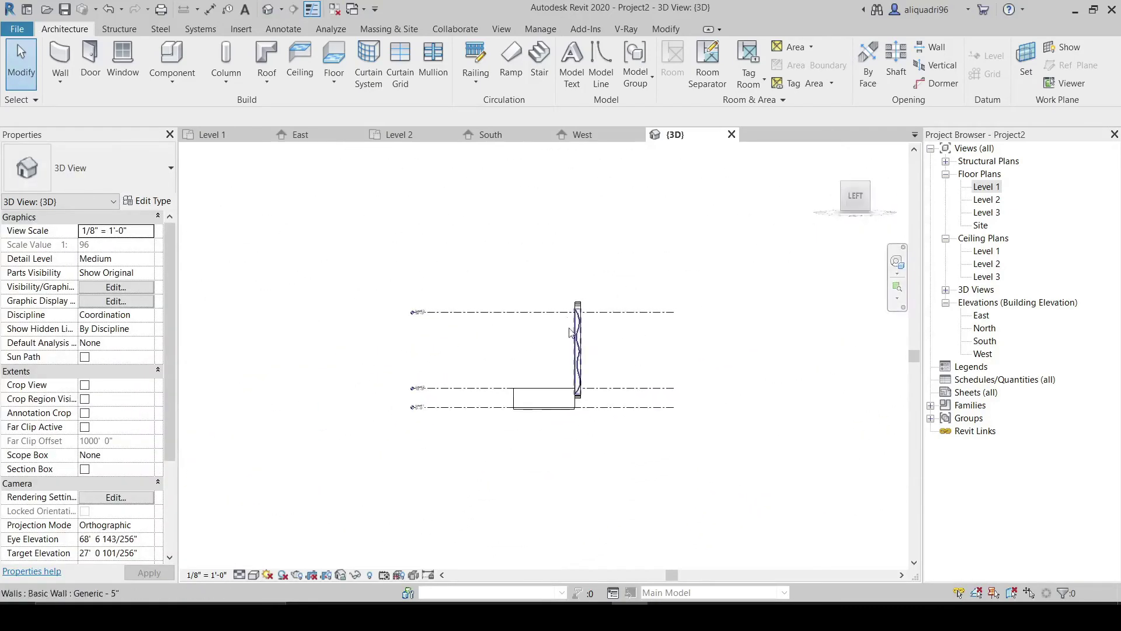
- Temporarily hide the finished wavy corner fin and open the profile of the straight fin behind it for editing
scroll(569, 301, "up", 3)
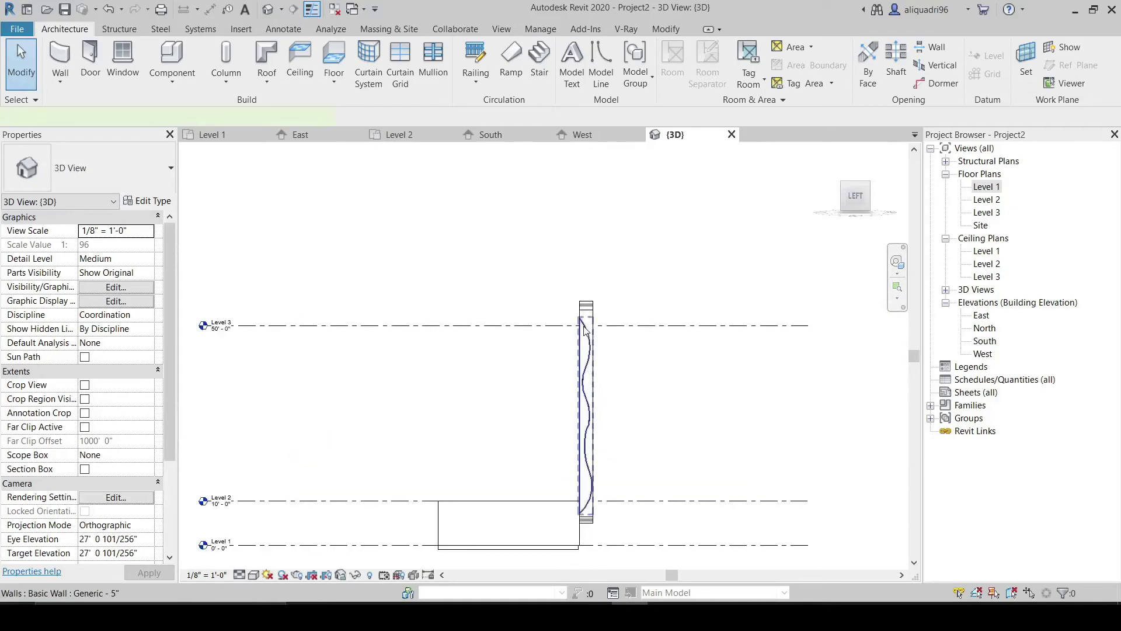
left_click(585, 330)
left_click(355, 575)
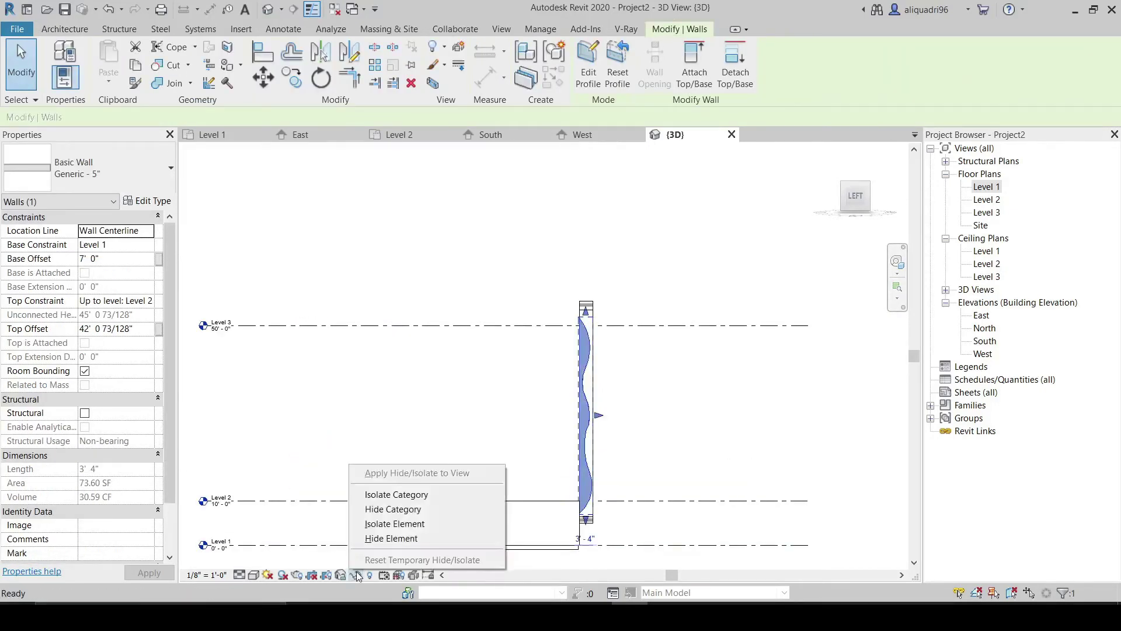
left_click(392, 539)
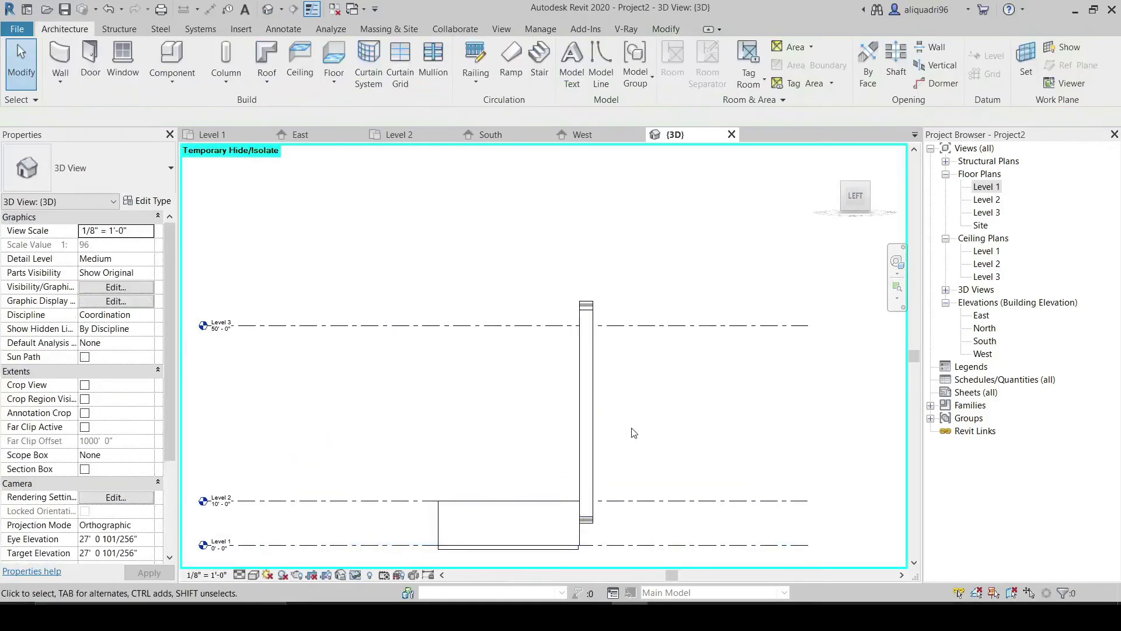
scroll(590, 324, "up", 1)
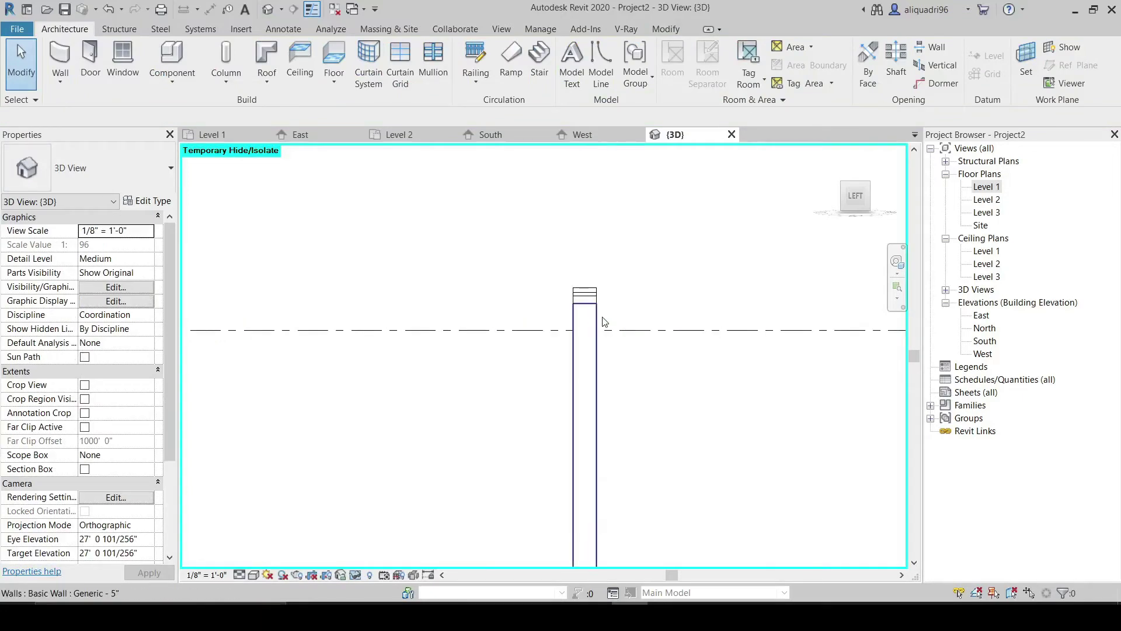
left_click(604, 323)
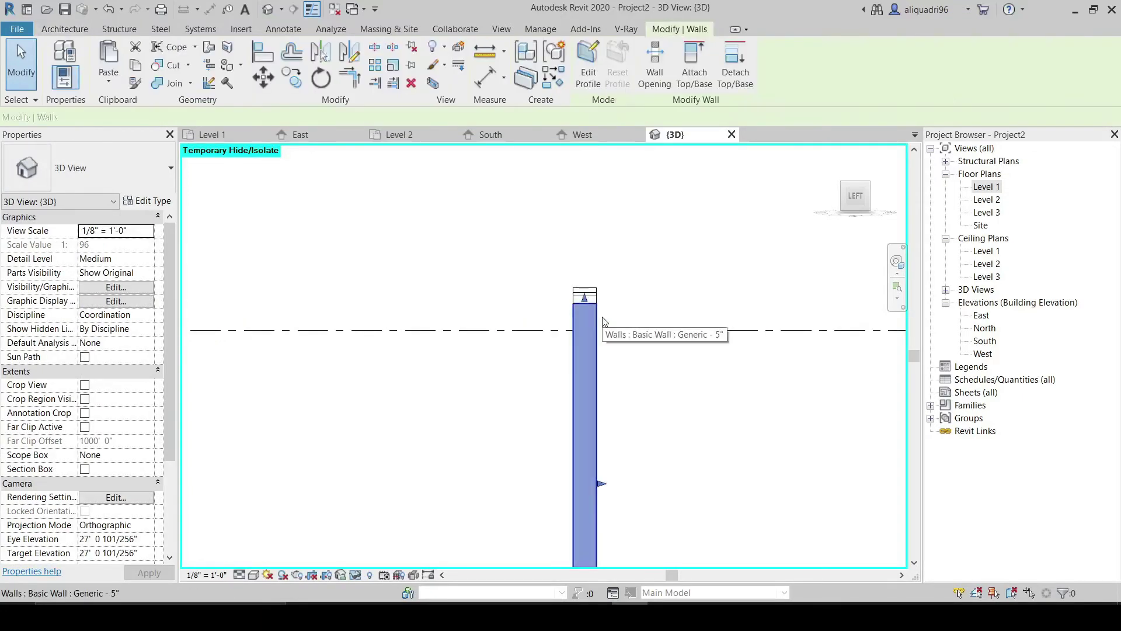
left_click(588, 64)
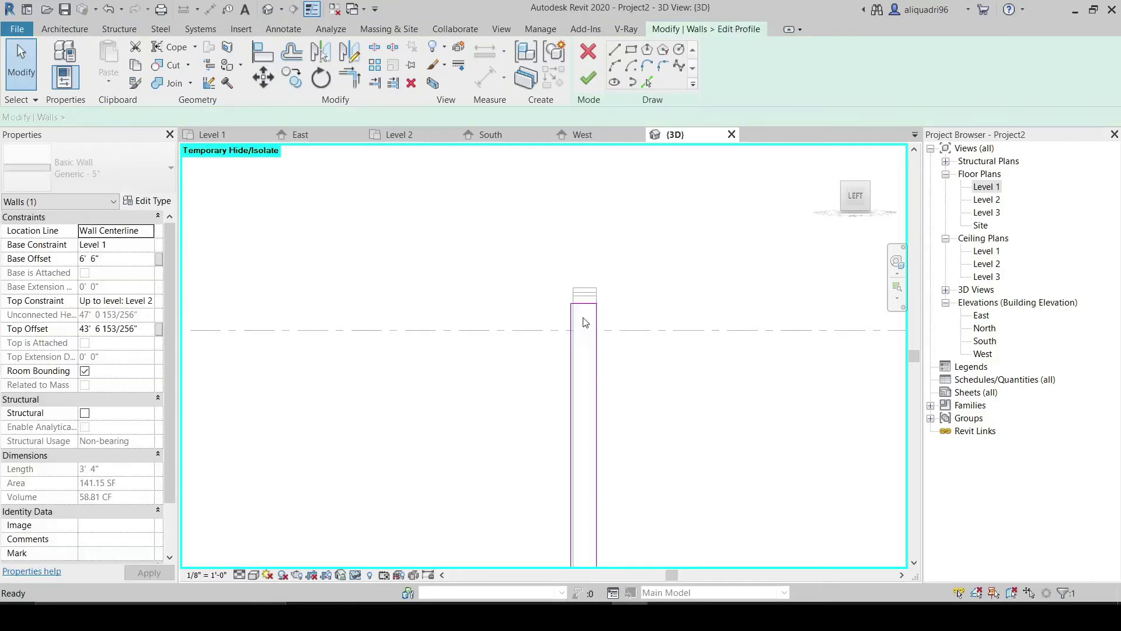
left_click(615, 66)
left_click(571, 303)
left_click(586, 354)
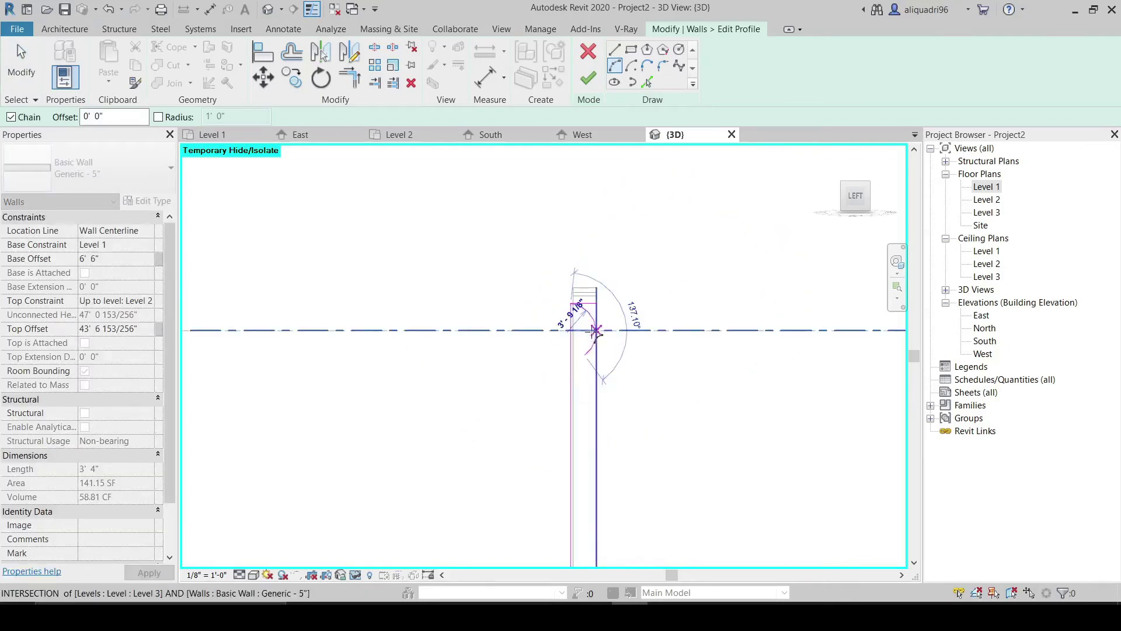
key("Escape")
key("Escape")
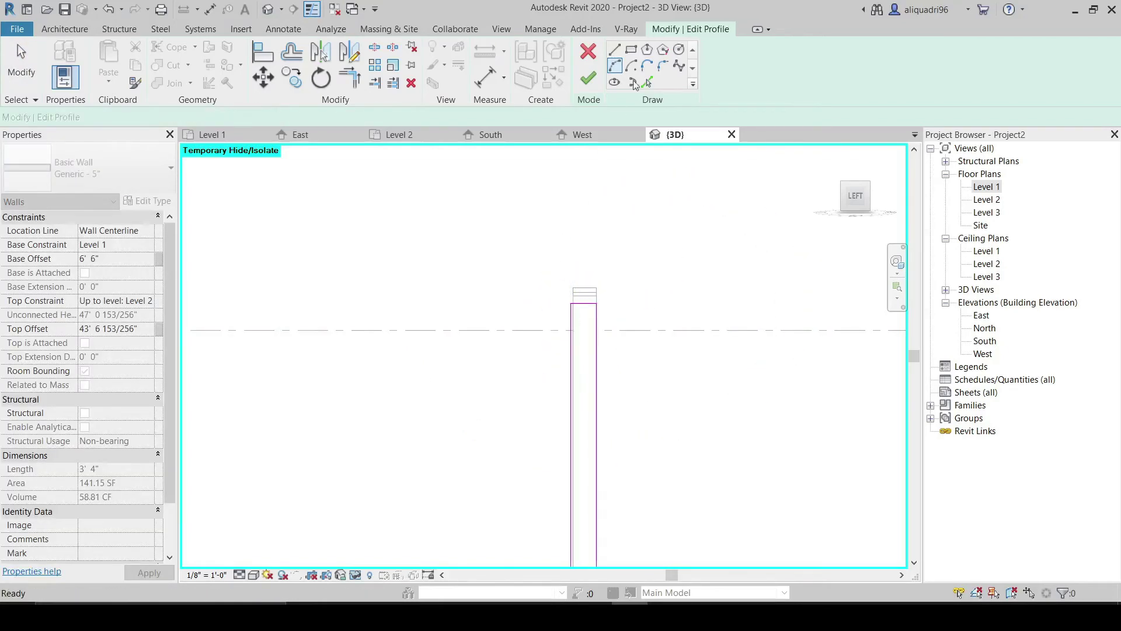
- Sketch two connected arcs down from the second fin's building-side top corner, the first with a radius of about 6' 4"
left_click(571, 303)
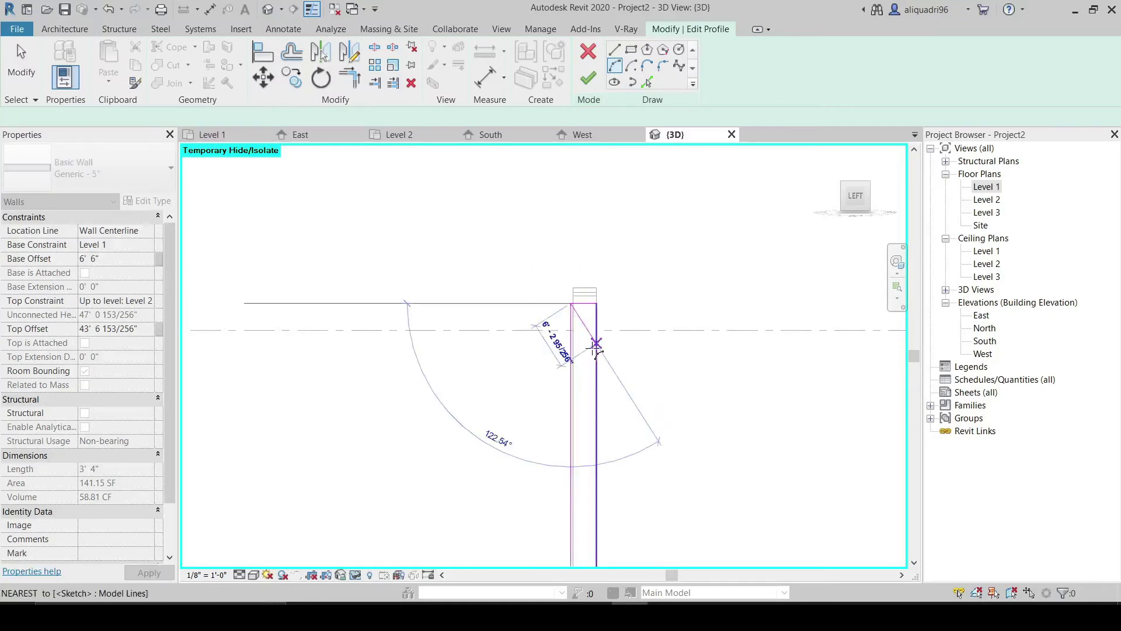
left_click(591, 346)
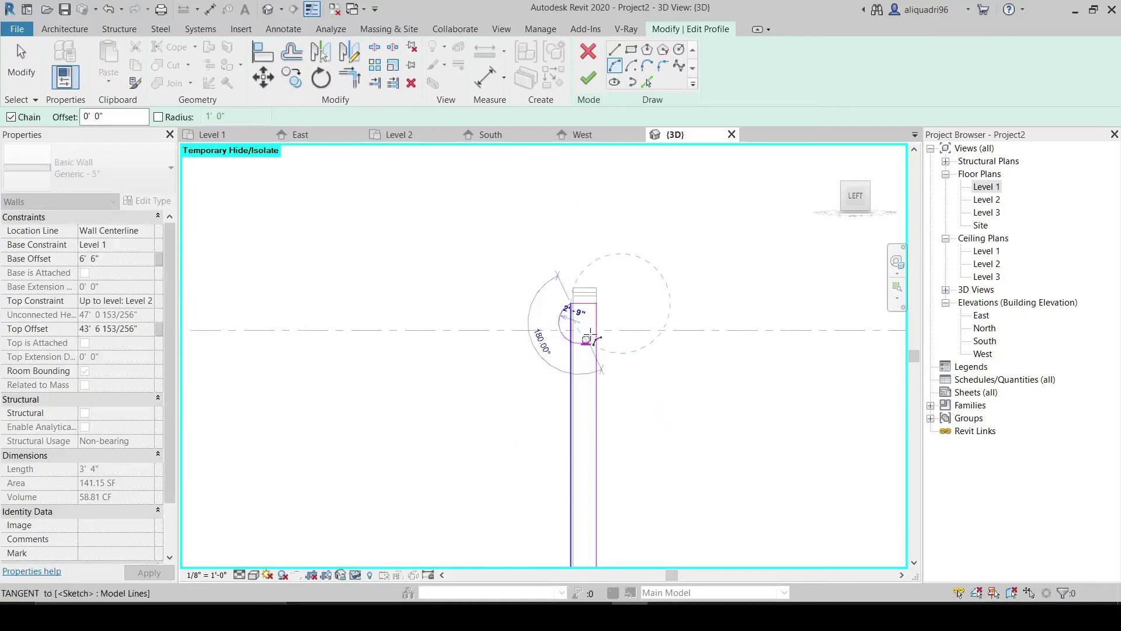
scroll(589, 329, "up", 3)
left_click(581, 318)
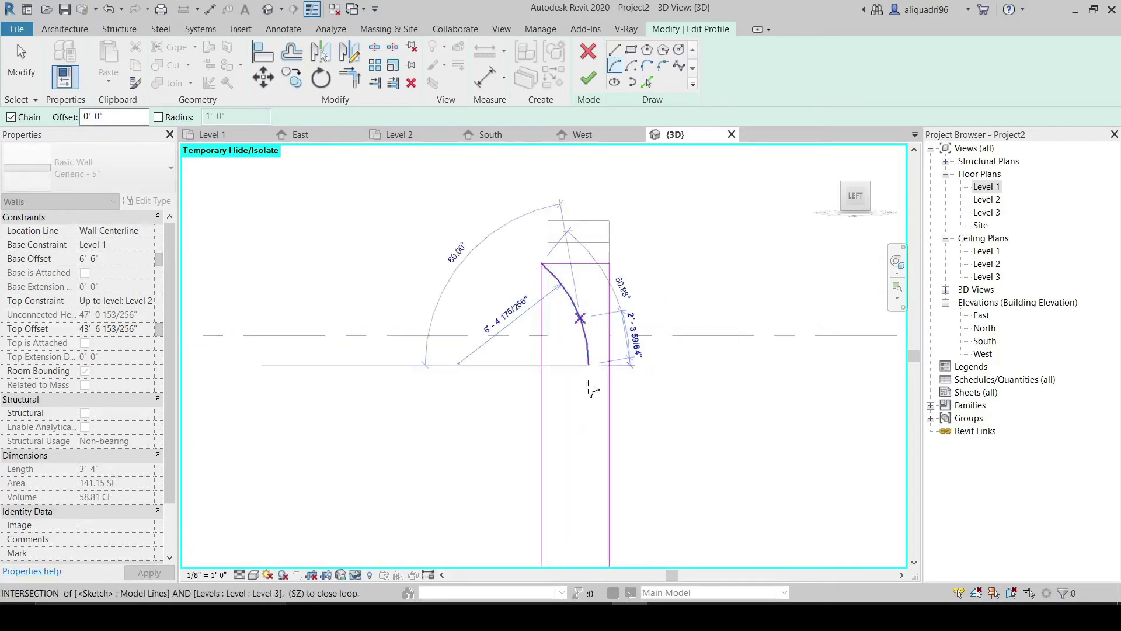
middle_click_drag(590, 459, 595, 376)
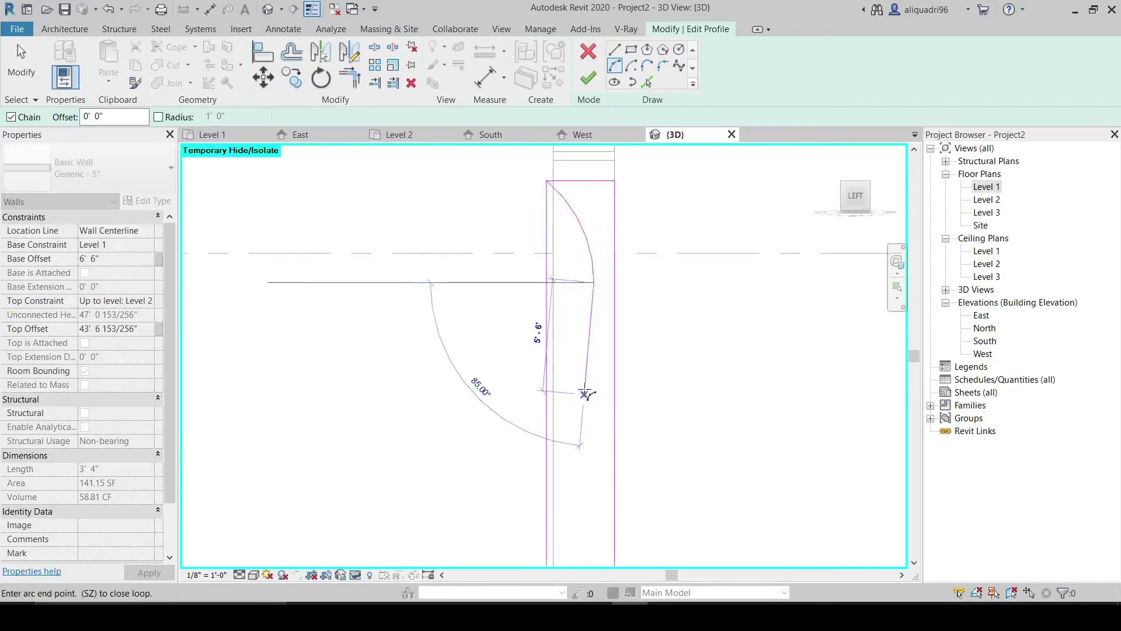
left_click(587, 369)
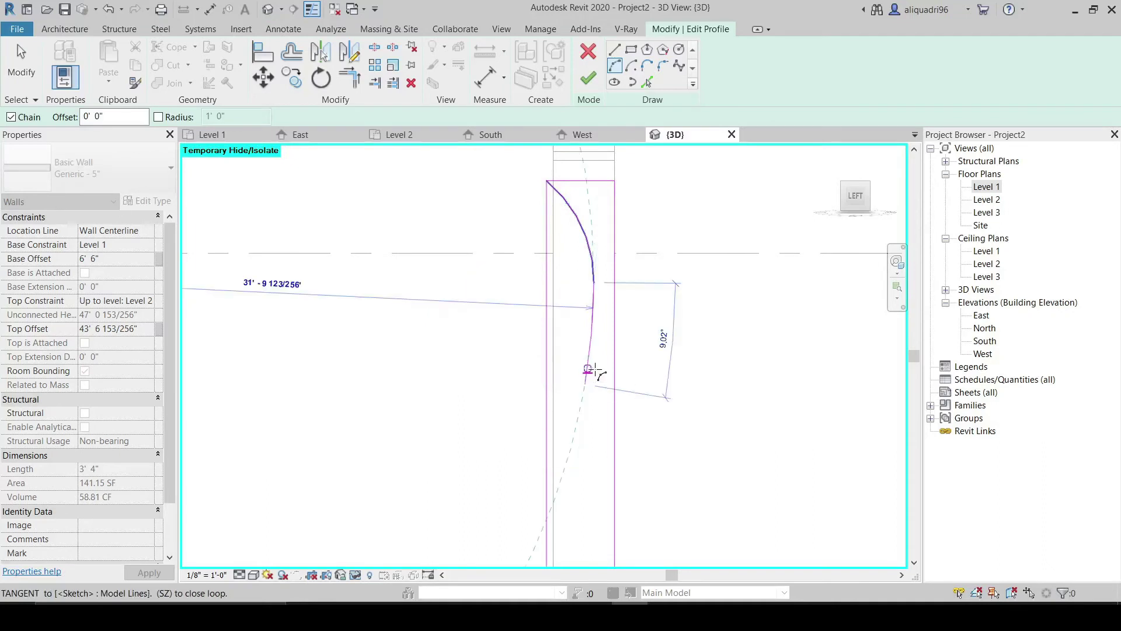
- Continue the wavy line with an arc spanning about 8' that curves toward the building, followed by an outward arc
middle_click_drag(587, 426, 573, 321)
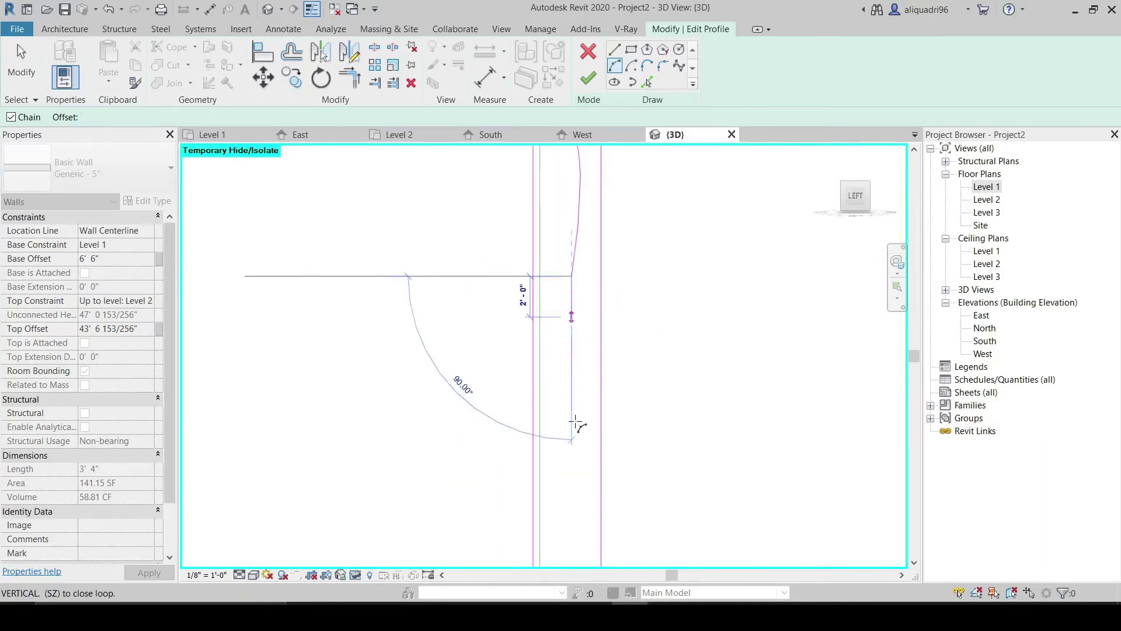
left_click(572, 439)
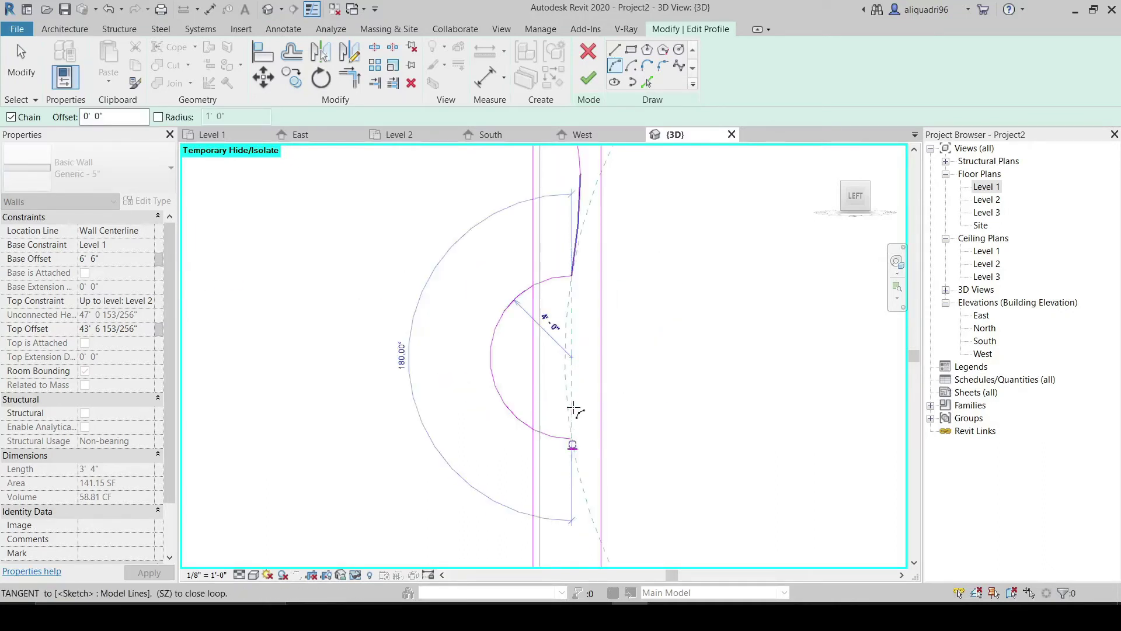
left_click(554, 353)
middle_click_drag(595, 409, 606, 215)
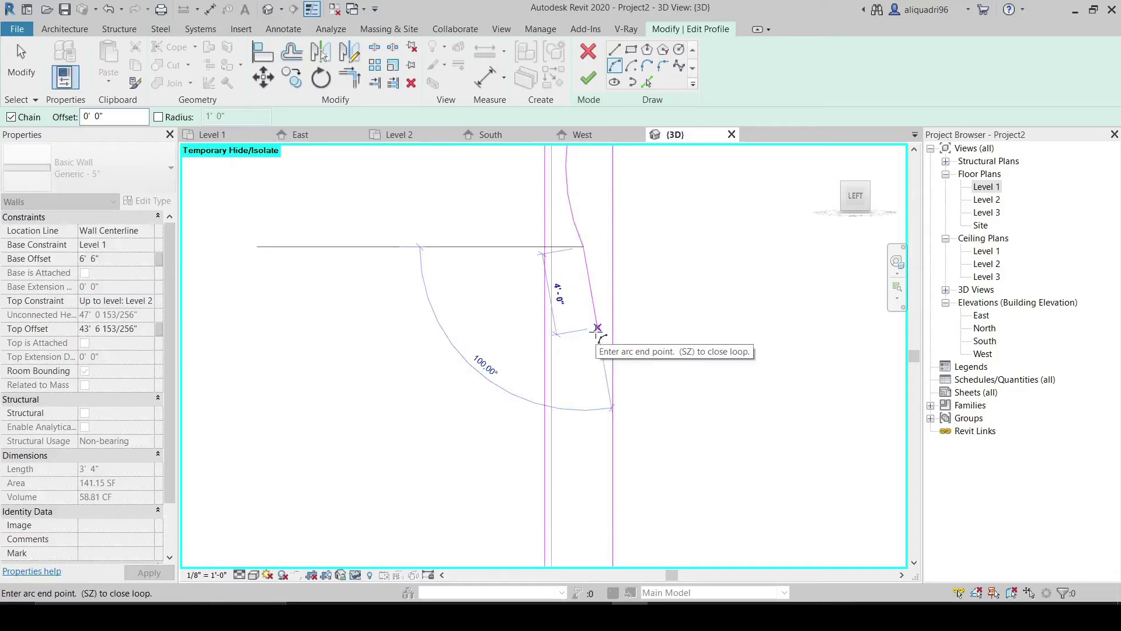
left_click(596, 345)
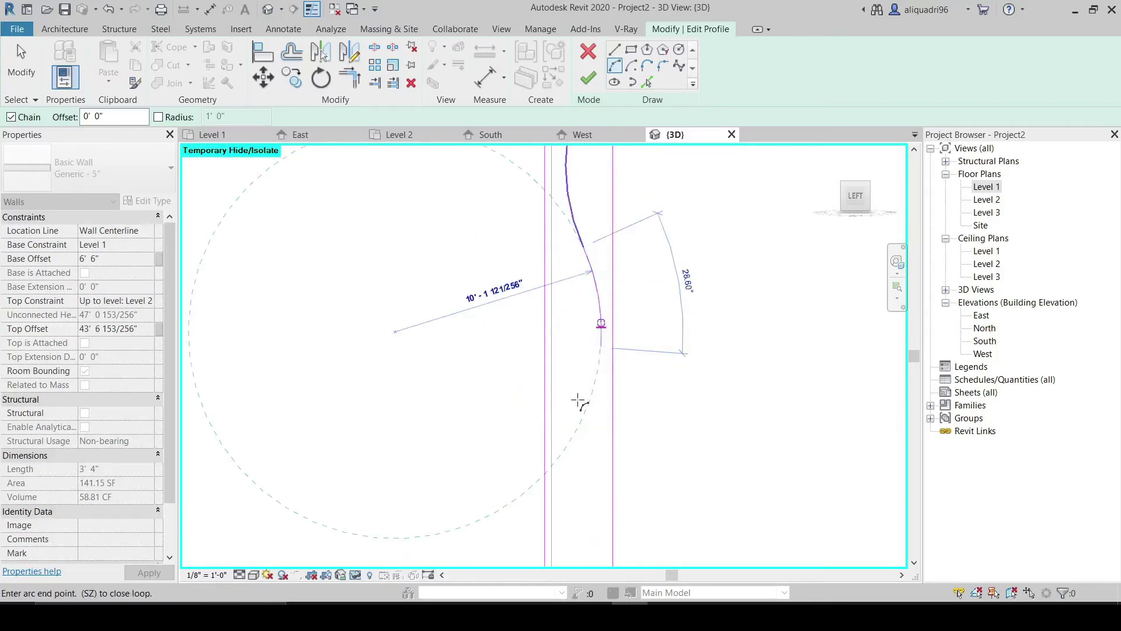
- Extend the wavy line downward with another outward arc and one arc curving back toward the building
left_click(578, 419)
left_click(577, 424)
left_click(599, 398)
middle_click_drag(561, 448, 558, 240)
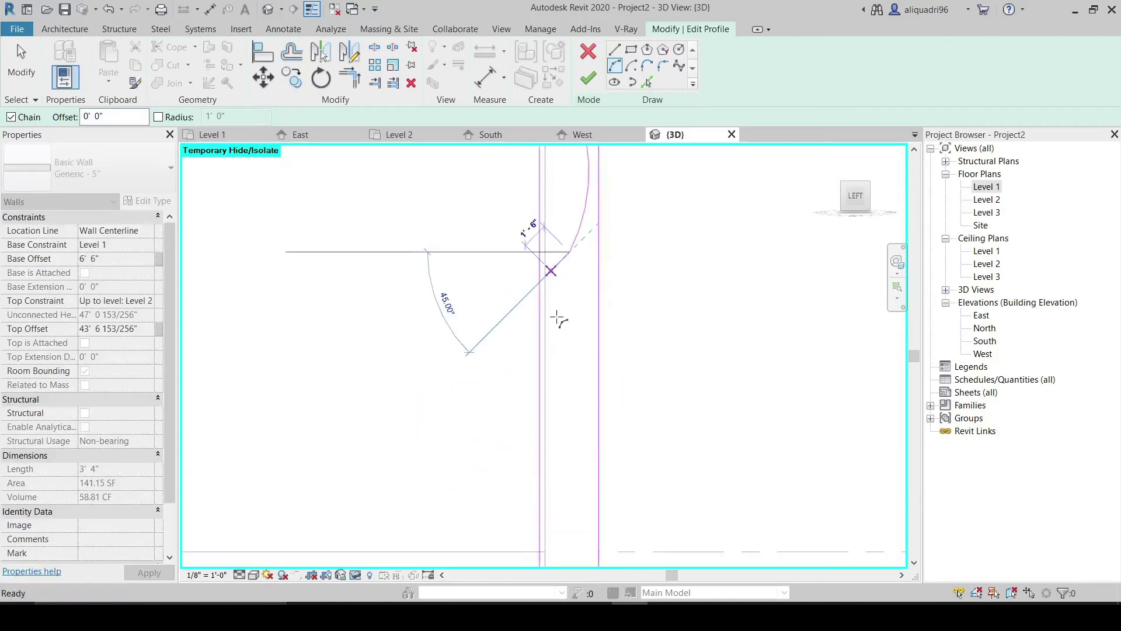
left_click(578, 418)
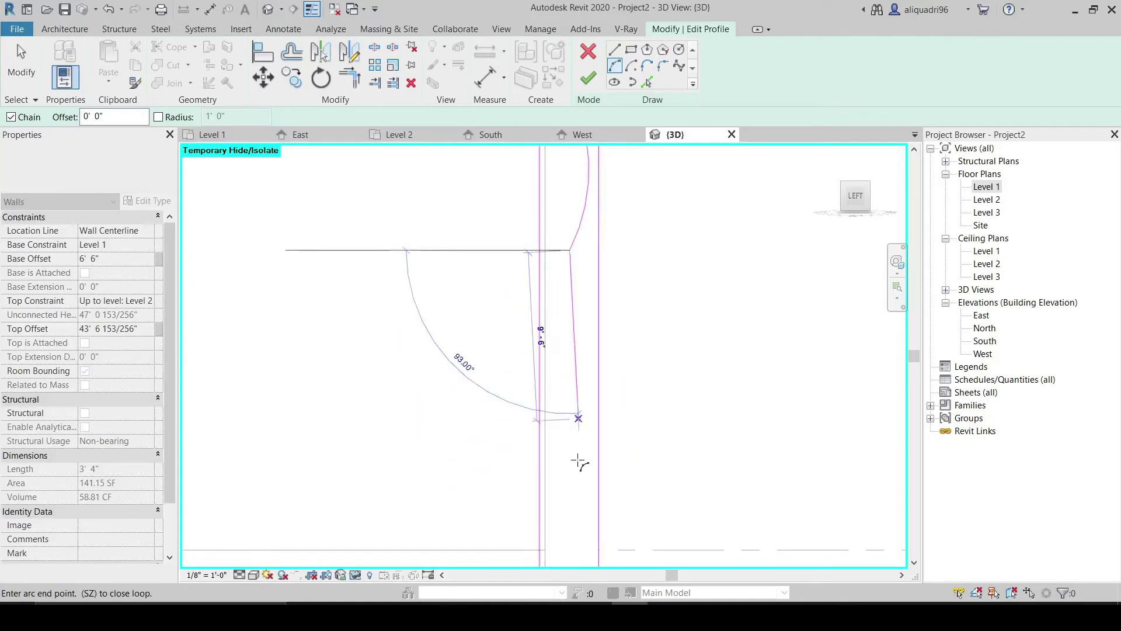
left_click(571, 412)
left_click(555, 334)
- Complete the wavy line with two outward arcs down to the building-side bottom corner, the last with a radius of about 10' 11"
middle_click_drag(607, 345, 640, 176)
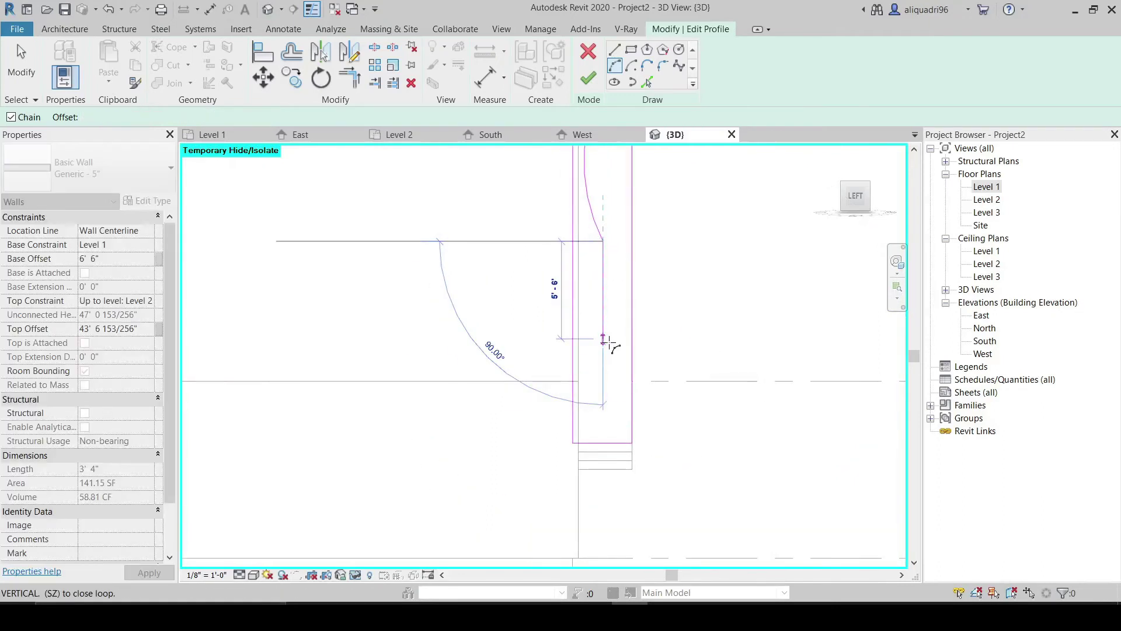
left_click(621, 320)
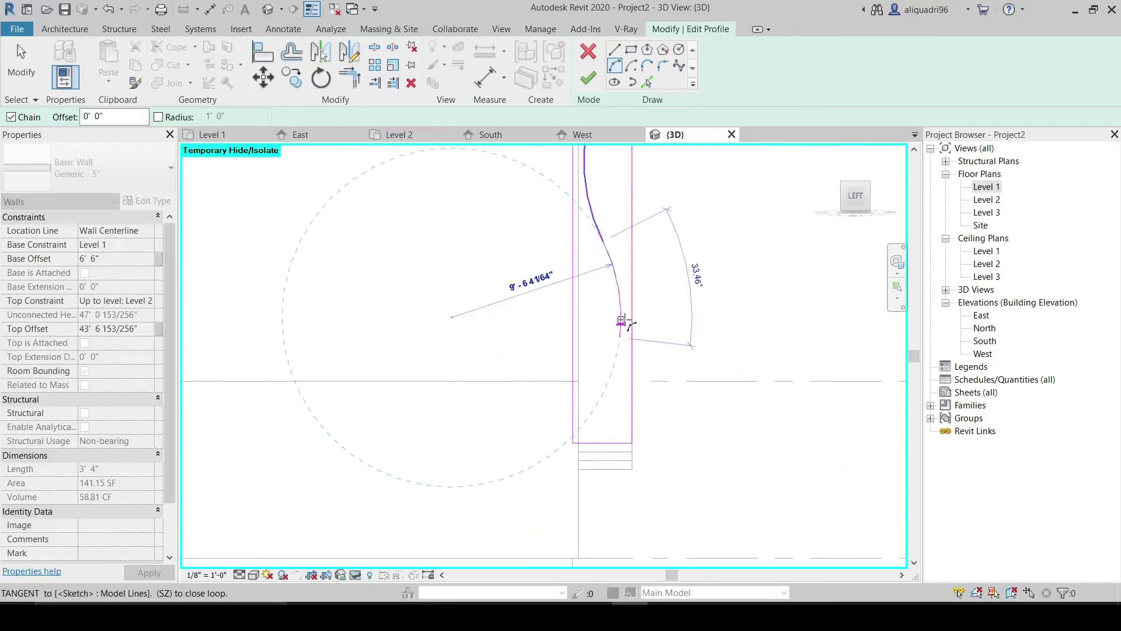
left_click(573, 442)
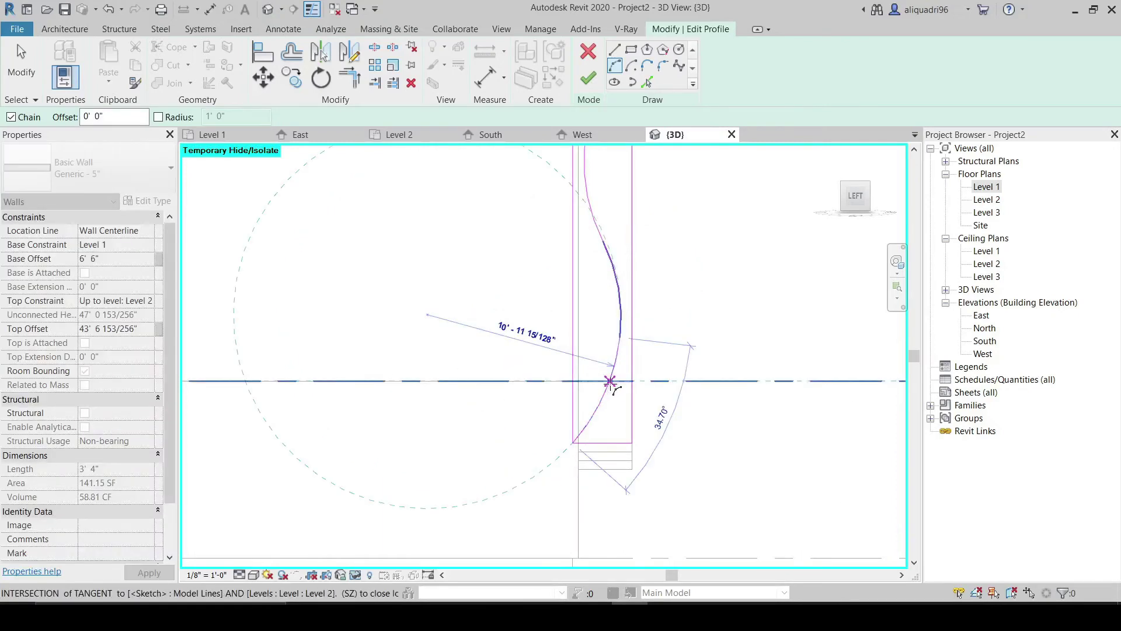
left_click(610, 383)
scroll(688, 280, "down", 3)
scroll(696, 269, "down", 2)
middle_click_drag(695, 273, 670, 398)
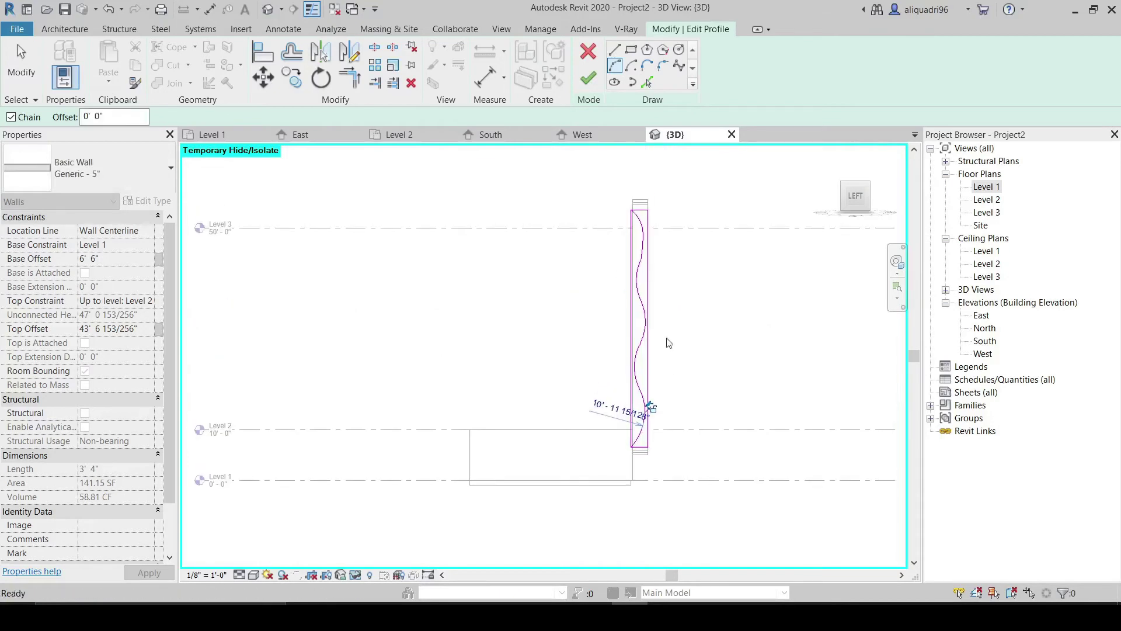
key("Escape")
key("Escape")
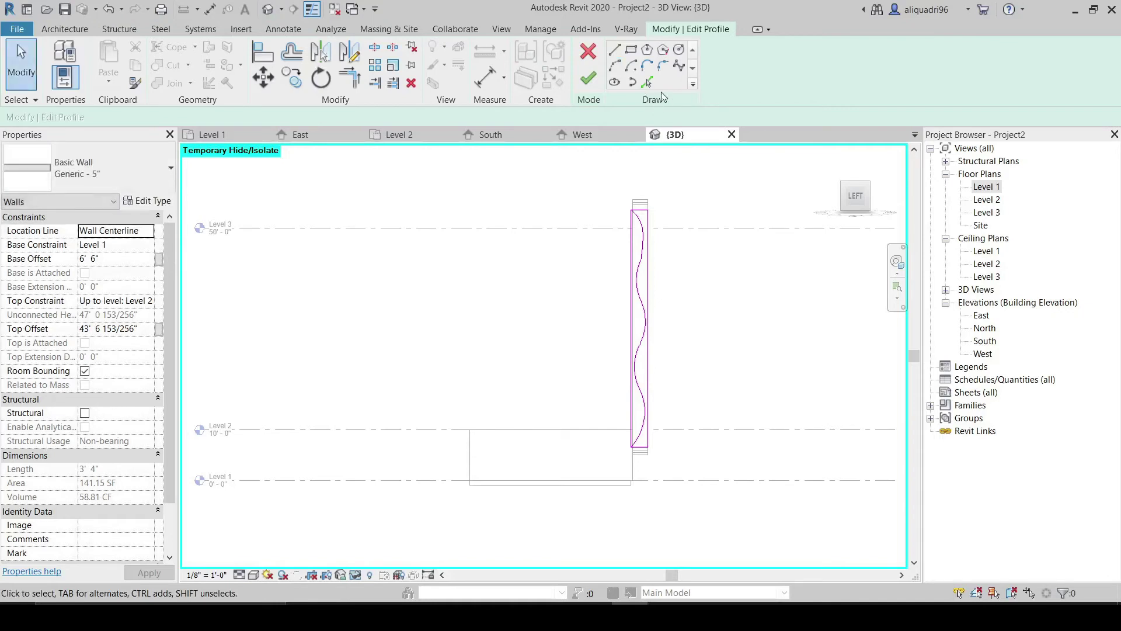
- Remove the straight top, outer and bottom lines outside the wavy edge and finish the second fin's profile edit
left_click(648, 217)
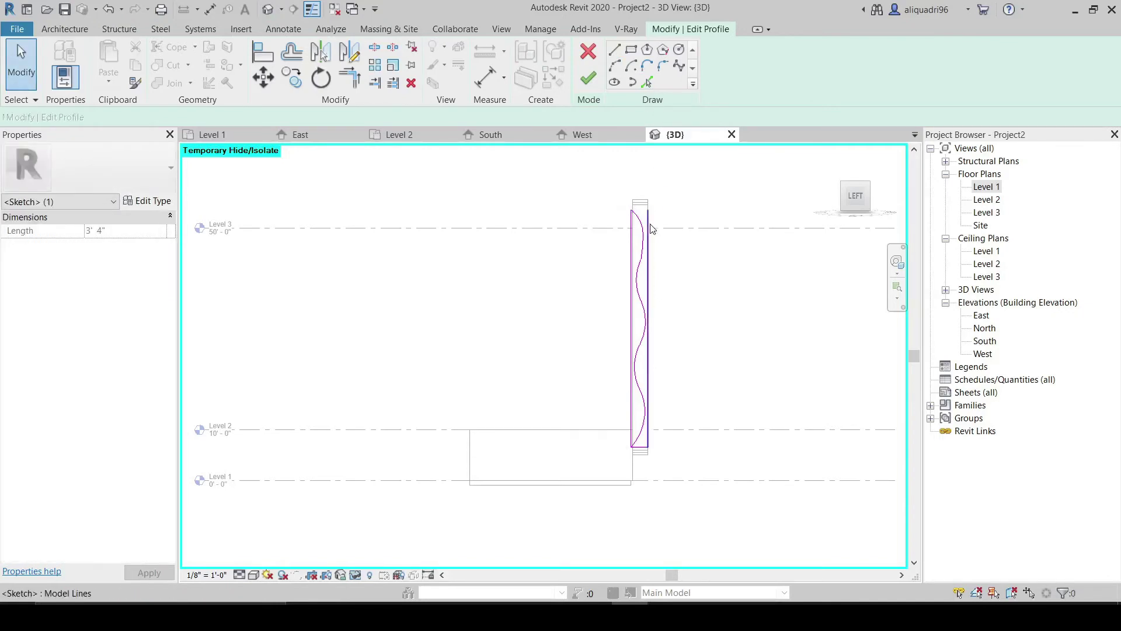
key("Escape")
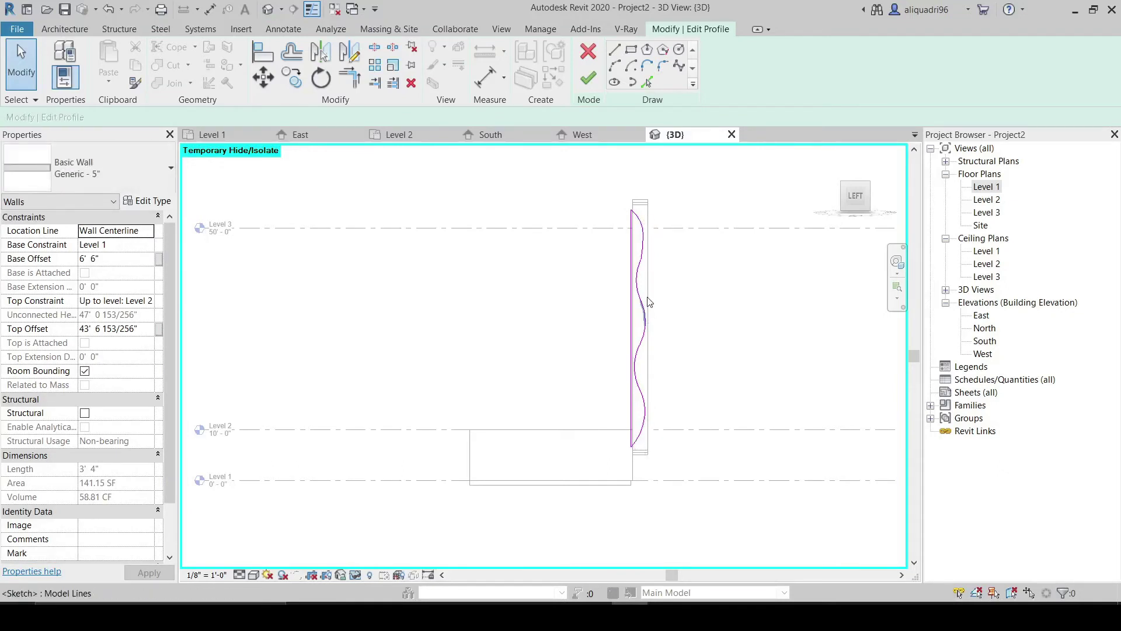
left_click(589, 78)
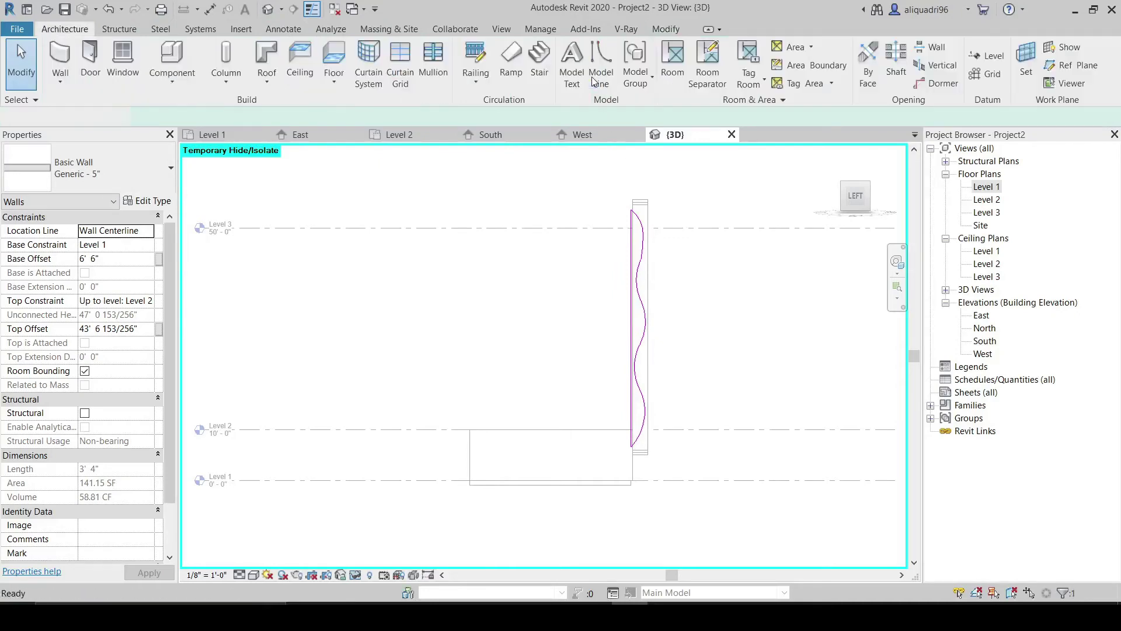
left_click(717, 314)
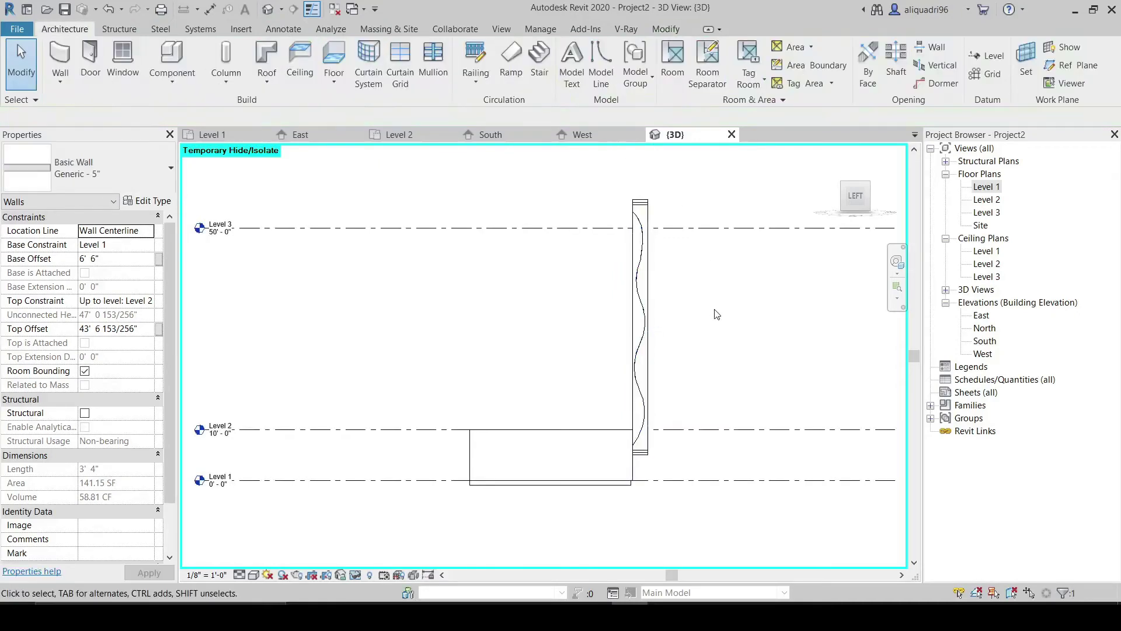
- Temporarily hide the second wavy fin and open the next straight fin's profile for editing
left_click(637, 225)
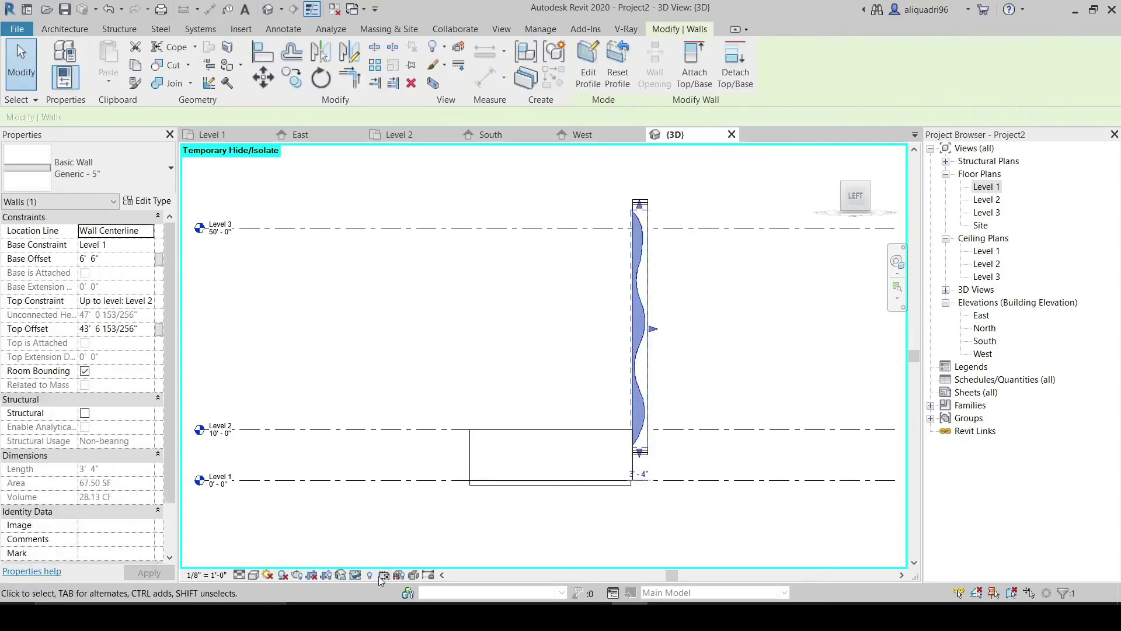
left_click(354, 576)
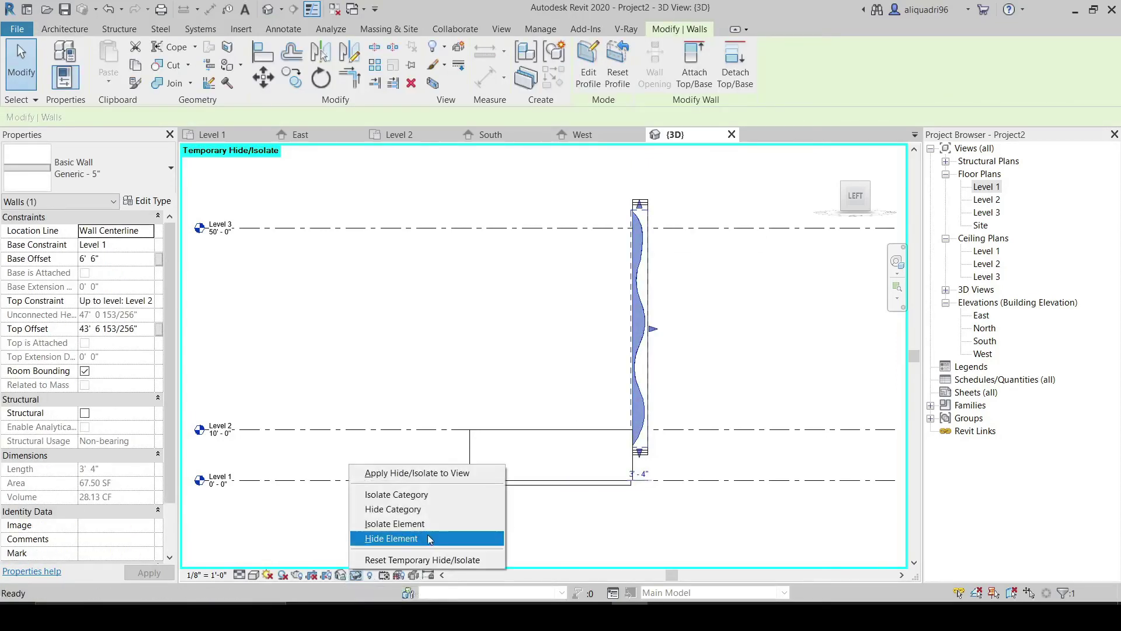
left_click(429, 539)
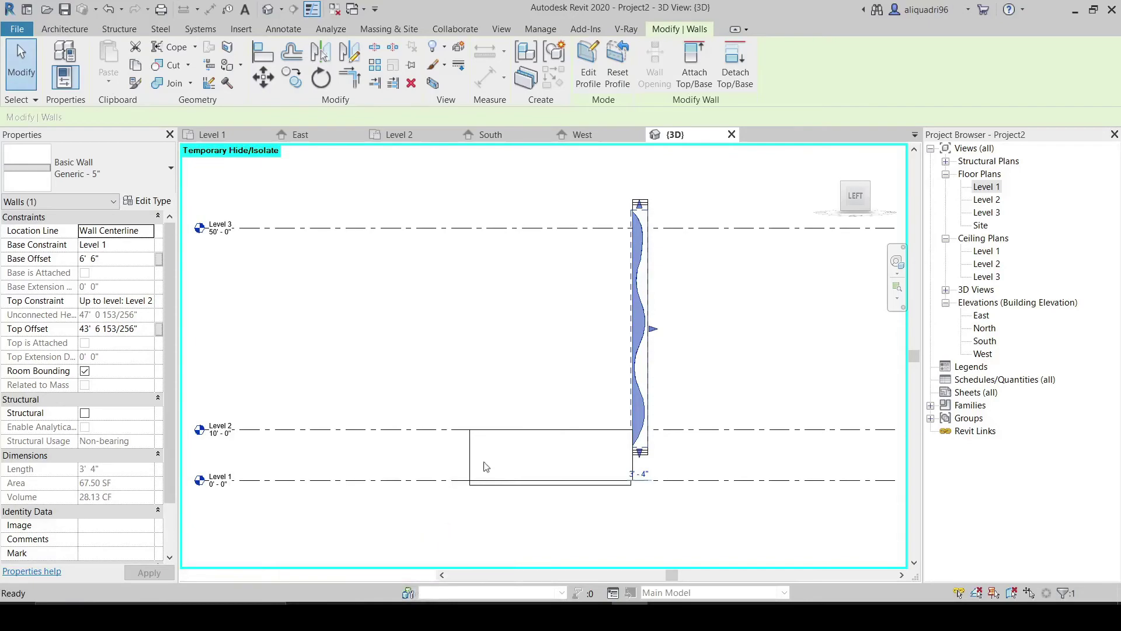
left_click(645, 216)
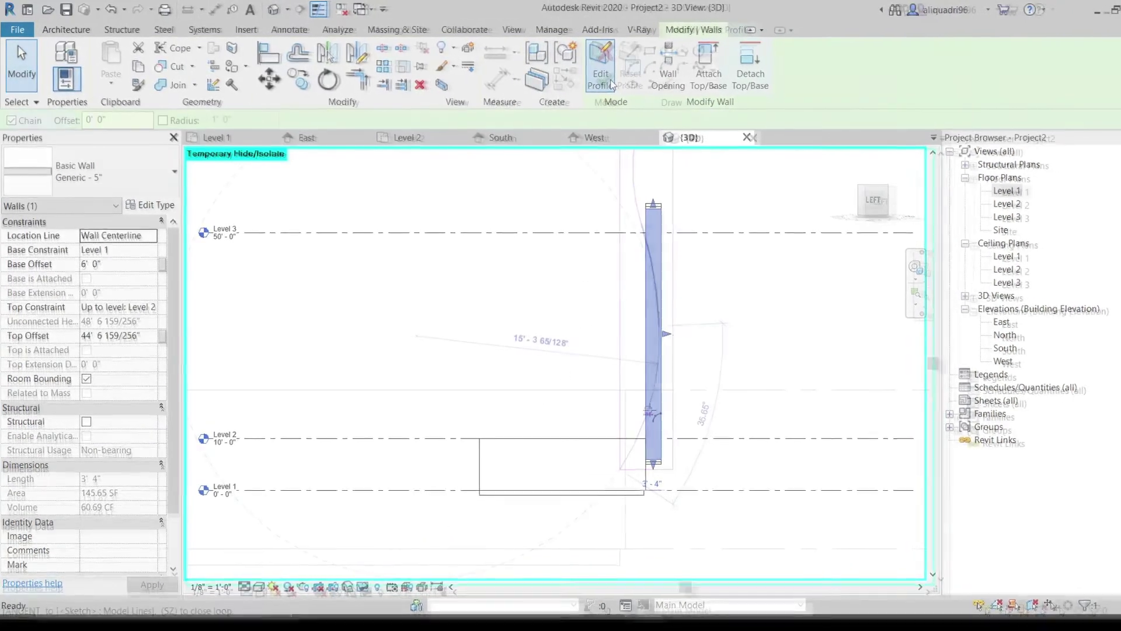
left_click(611, 84)
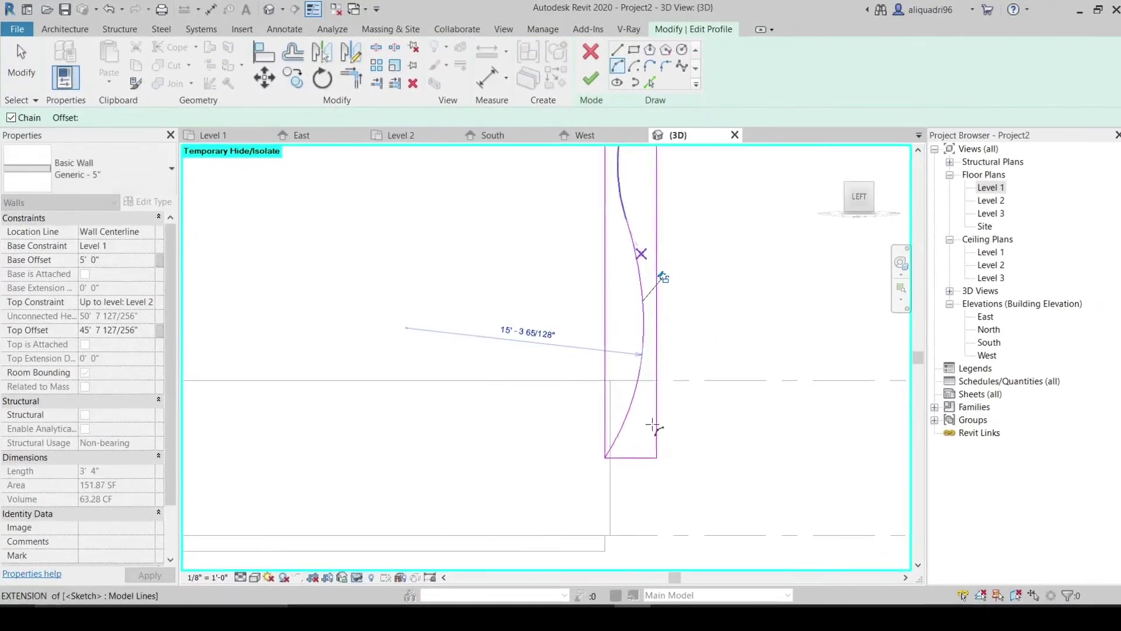
- Remove the straight bottom, outer and top lines outside the wavy edge and finish the fin's profile edit
key("Escape")
key("Escape")
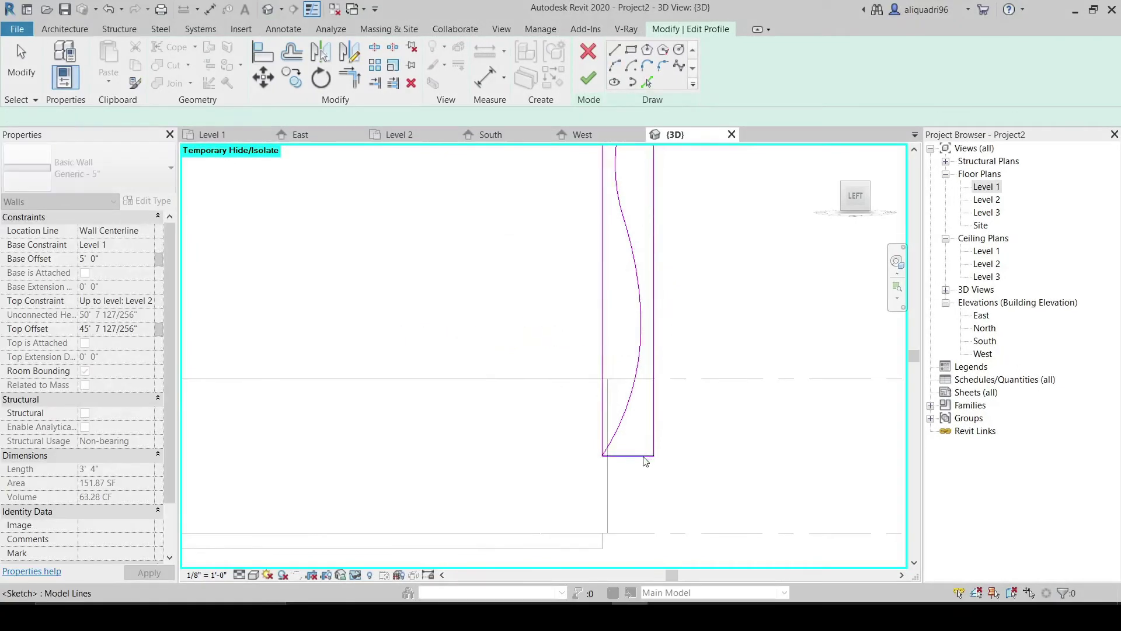
left_click(645, 456)
key("Delete")
left_click(653, 444)
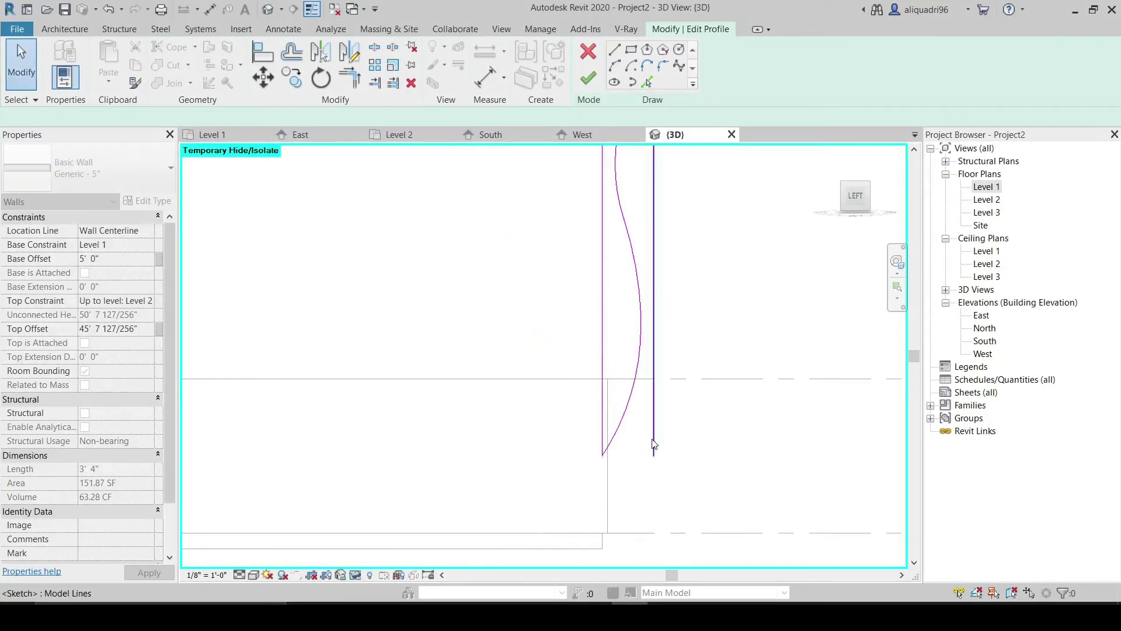
key("Delete")
scroll(674, 321, "down", 2)
middle_click_drag(691, 319, 699, 531)
left_click(658, 157)
key("Delete")
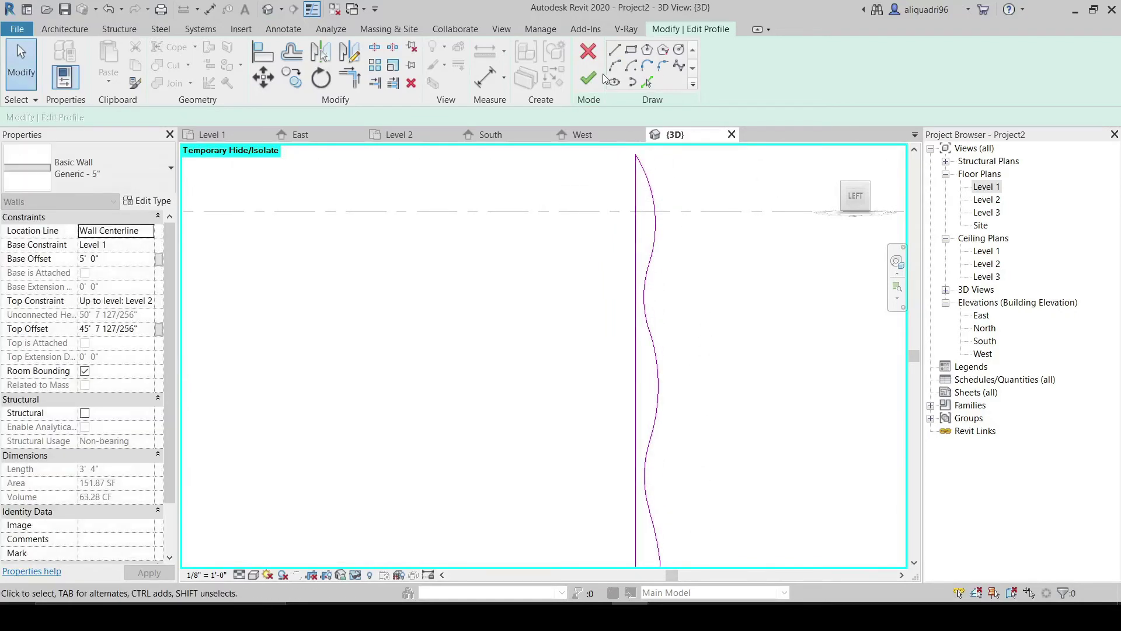
left_click(589, 78)
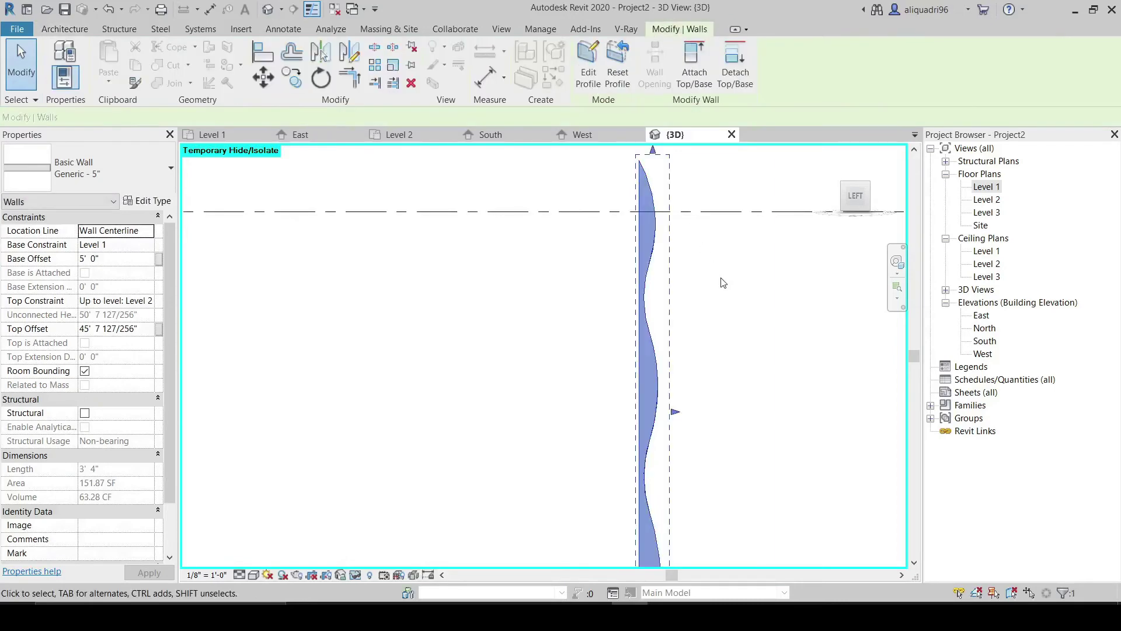
- Temporarily hide the finished fin, reset the temporary hide/isolate and view the wavy fins together at an angle
scroll(724, 280, "down", 4)
key("h")
key("h")
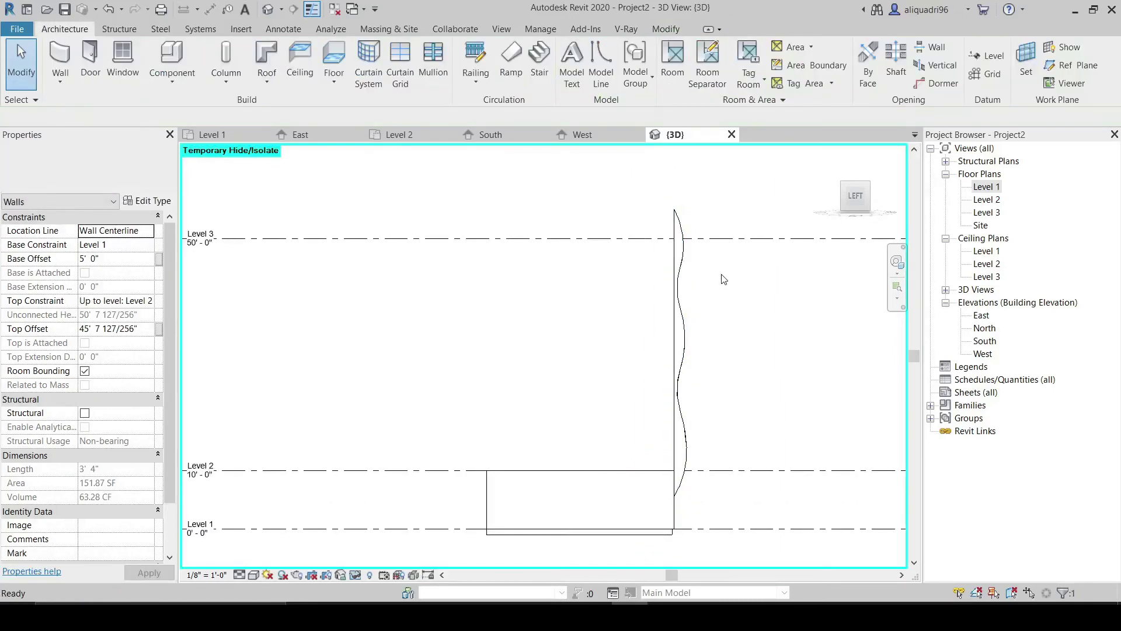
left_click(355, 576)
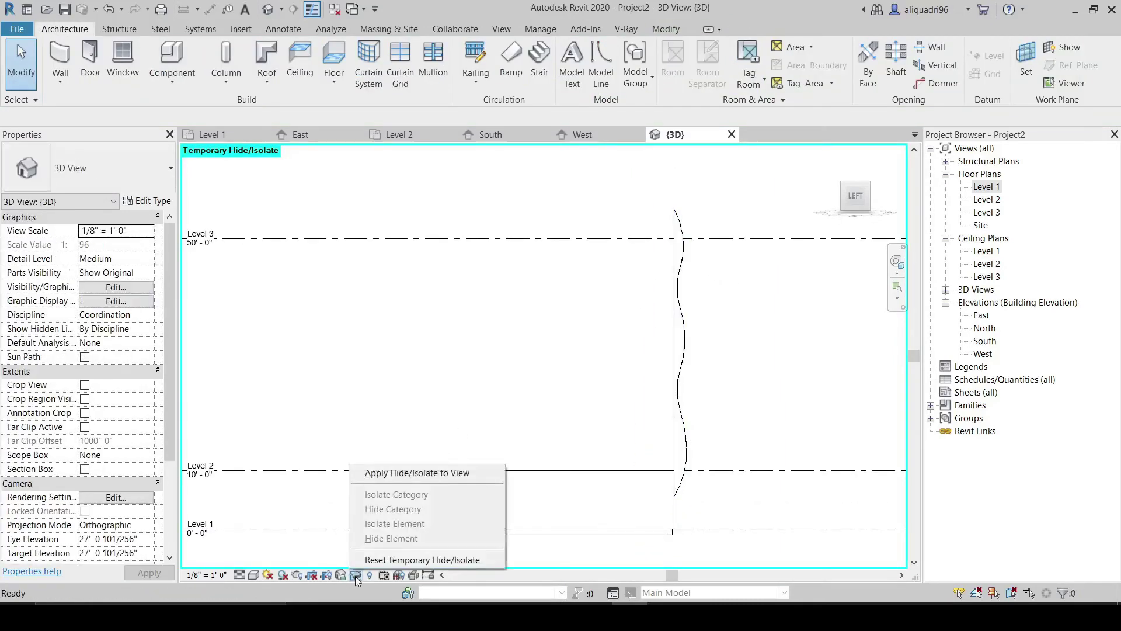
left_click(389, 559)
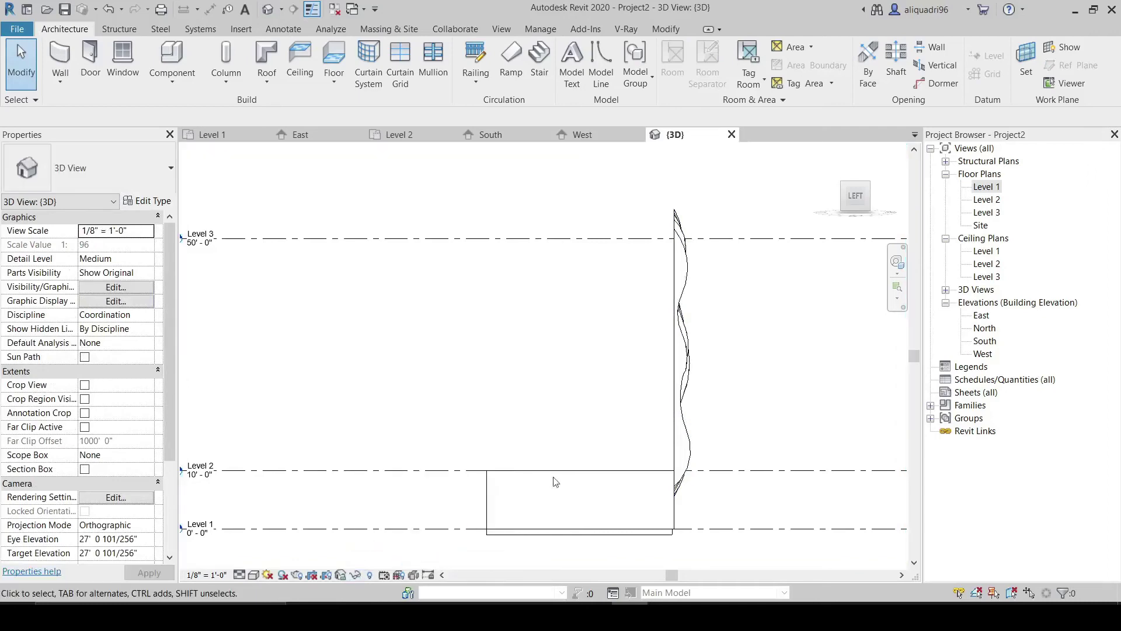
middle_click_drag(754, 391, 644, 406, "shift")
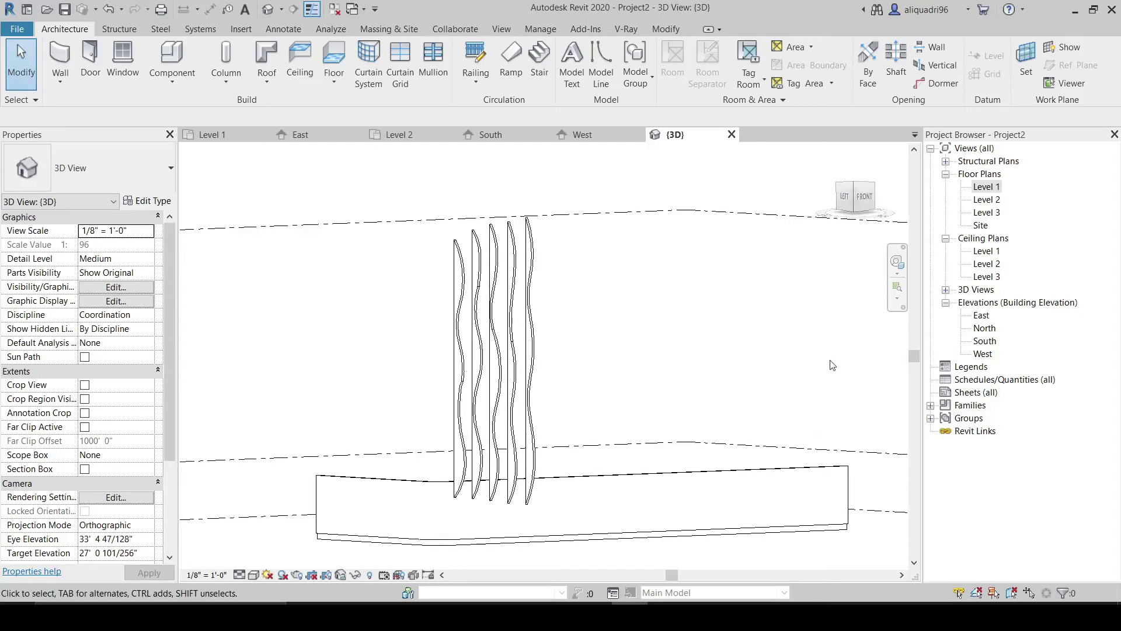
- In the Level 2 floor plan, mirror-copy the five wavy fins about a vertical axis drawn just past the end fin
double_click(988, 201)
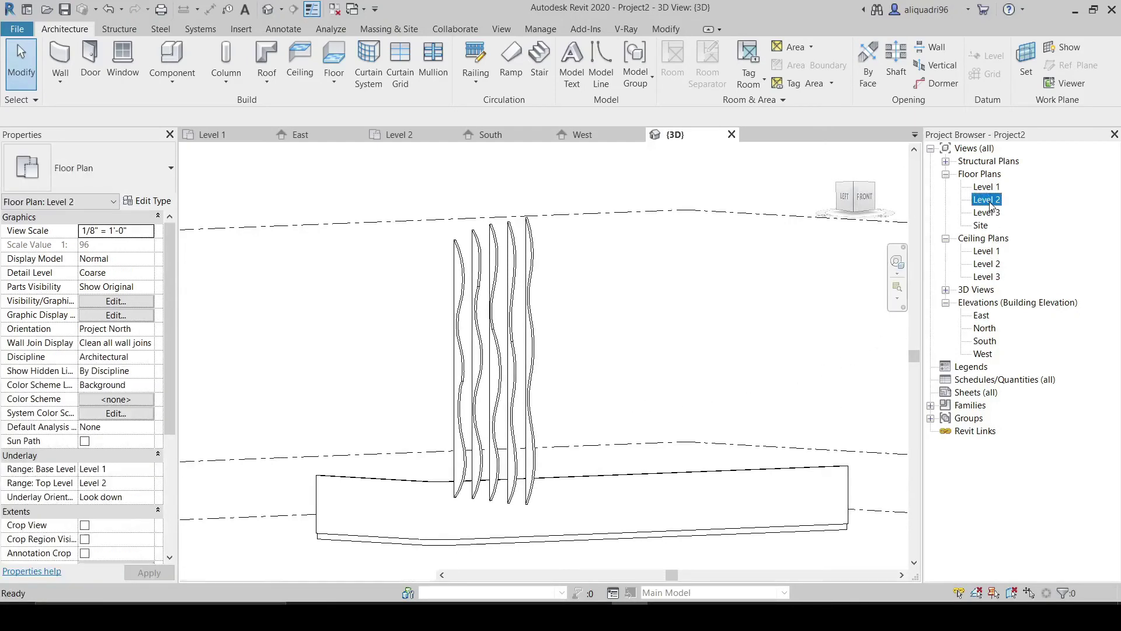
scroll(442, 426, "up", 5)
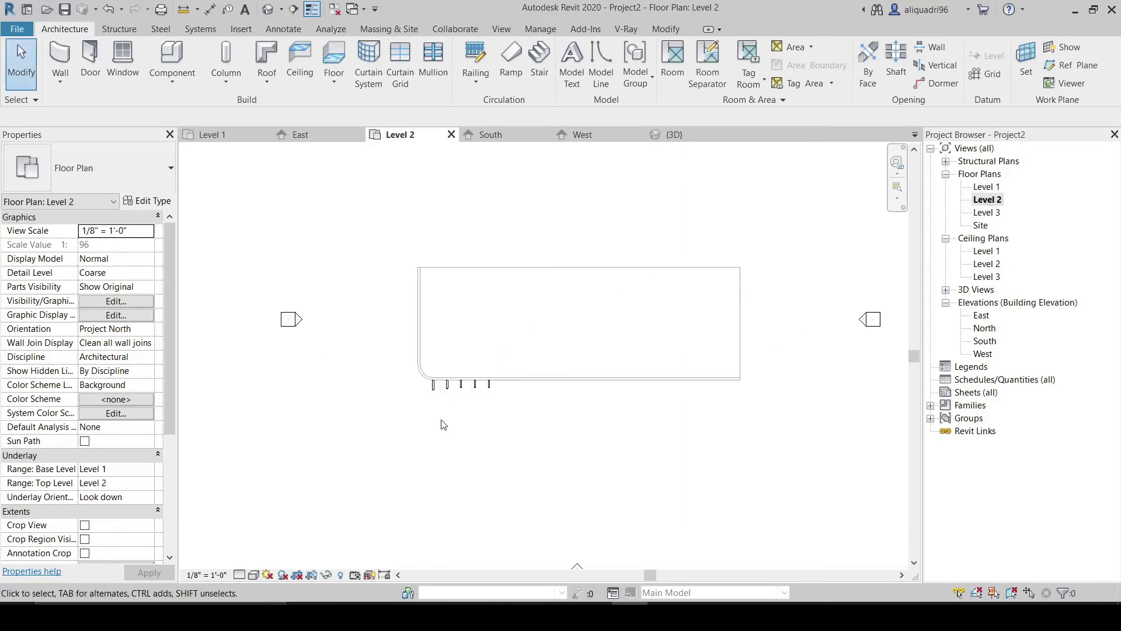
left_click_drag(443, 327, 225, 298)
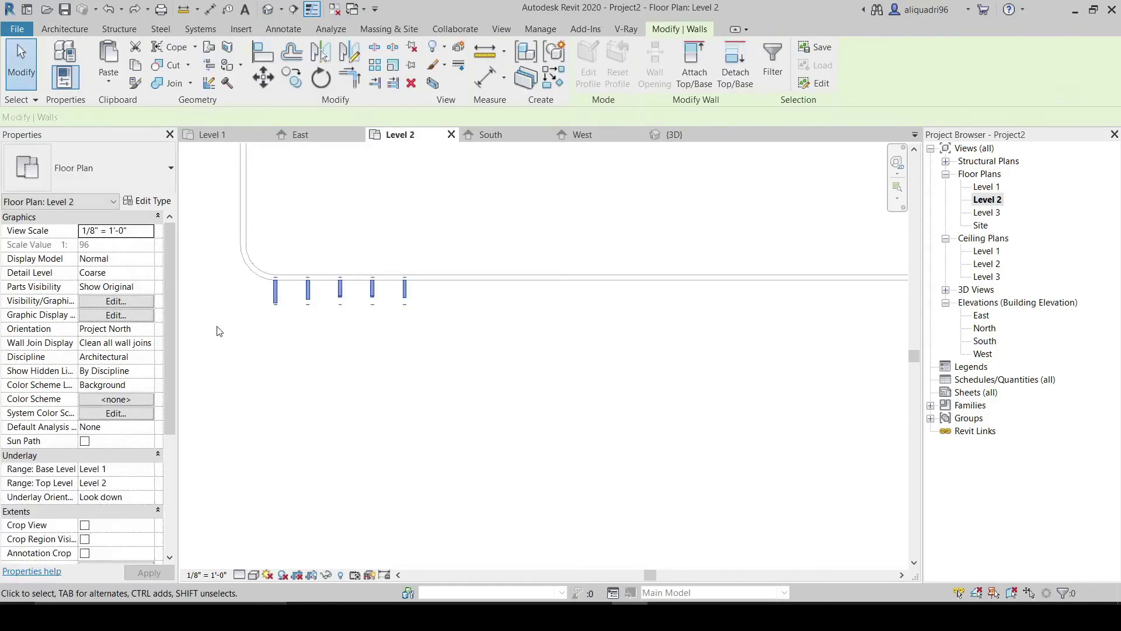
left_click(348, 53)
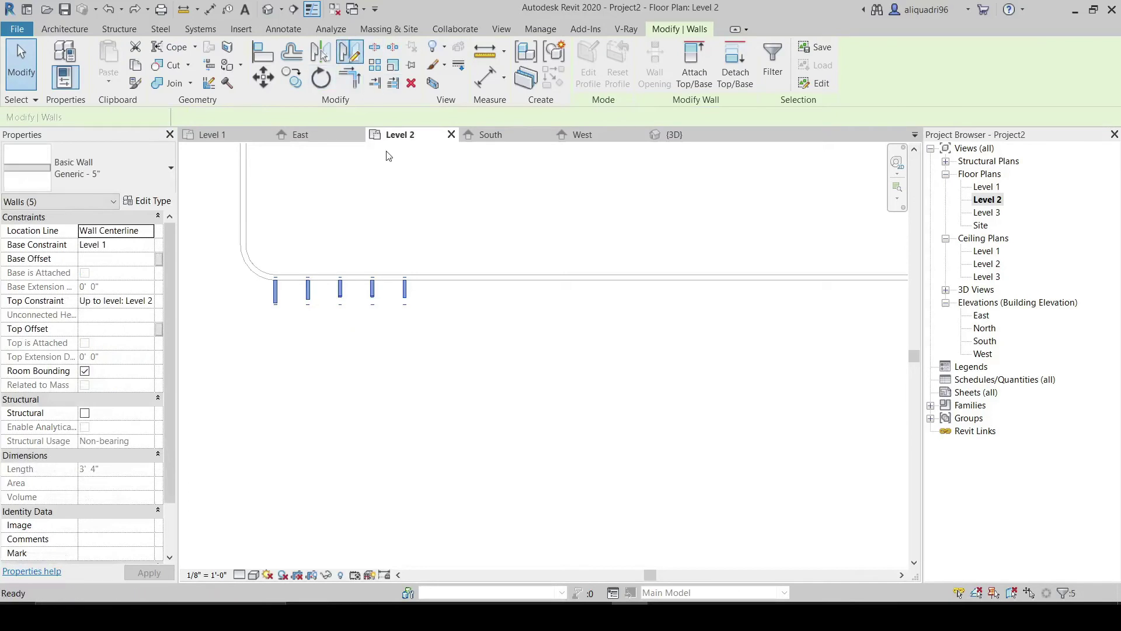
left_click(430, 280)
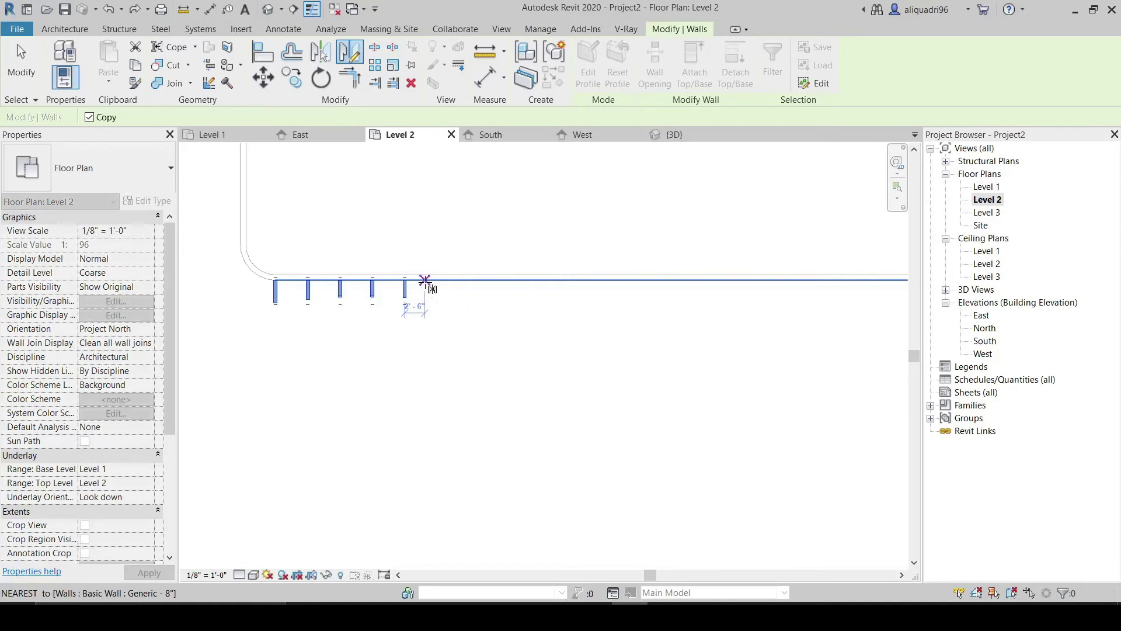
left_click(422, 280)
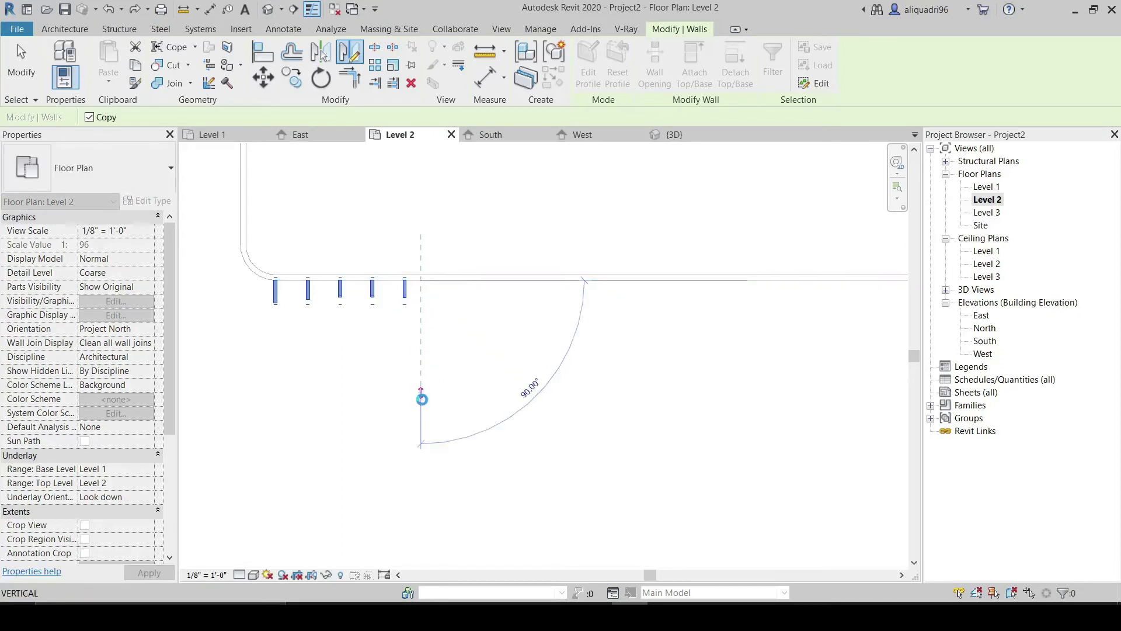
left_click(423, 400)
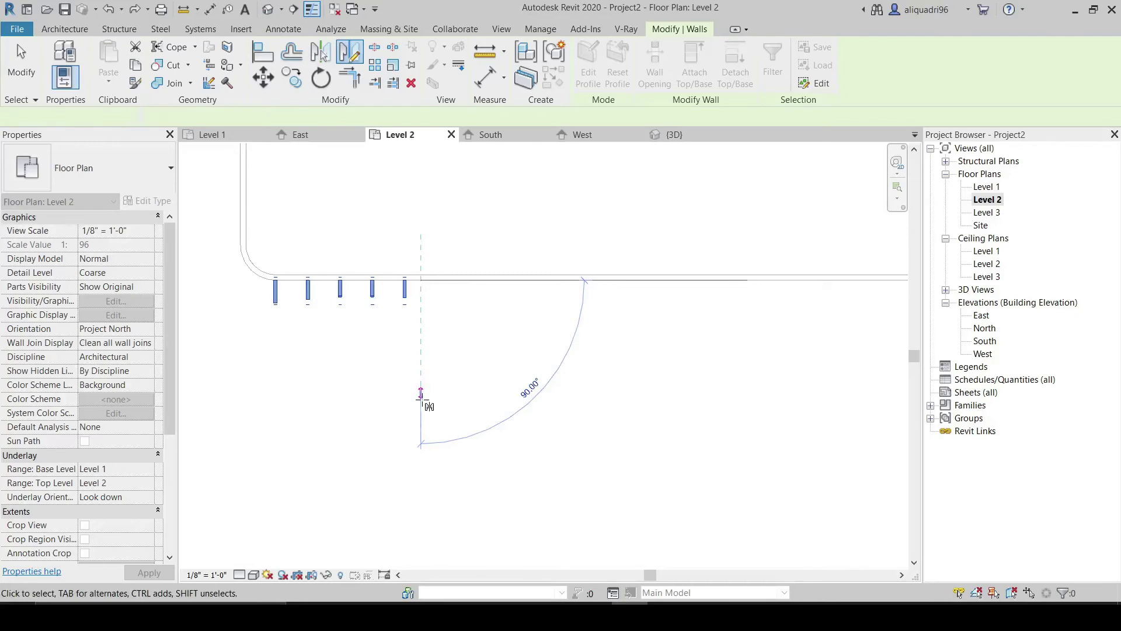
scroll(460, 395, "down", 2)
left_click(467, 398)
- Mirror-copy all ten fins along the facade about a vertical axis drawn just beyond the tenth fin
left_click_drag(556, 384, 501, 350)
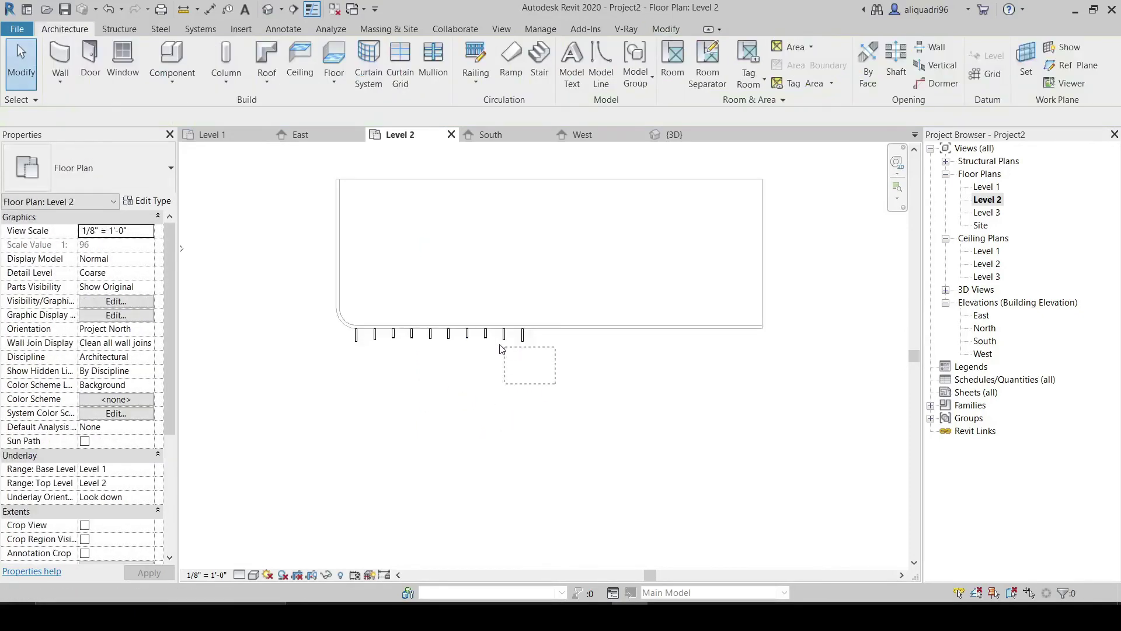
left_click_drag(357, 348, 330, 345)
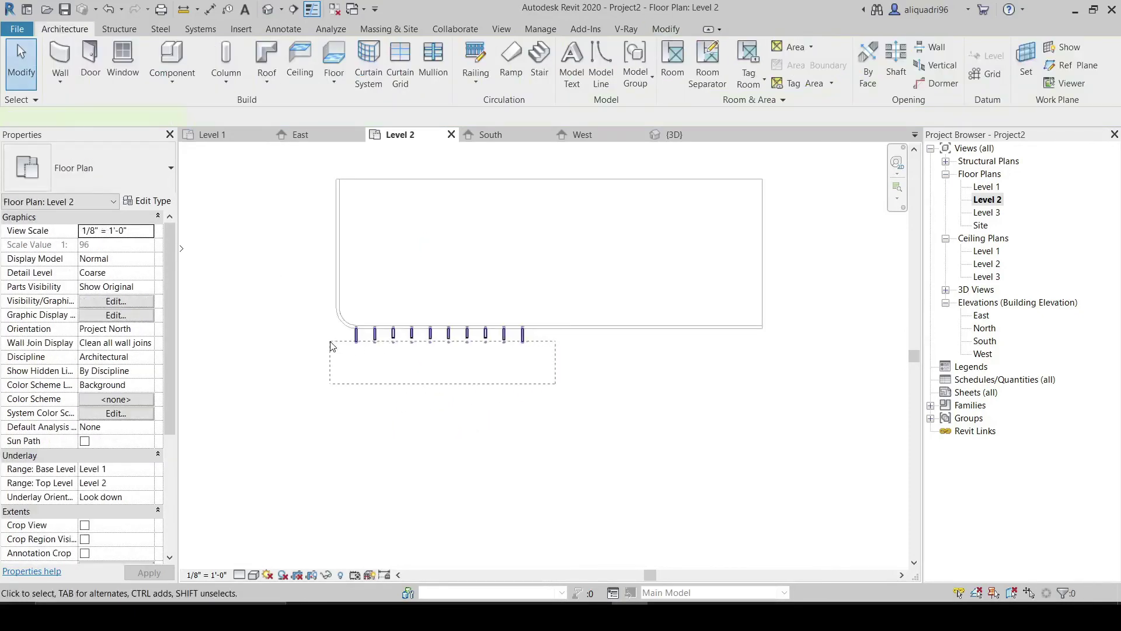
left_click_drag(206, 344, 205, 344)
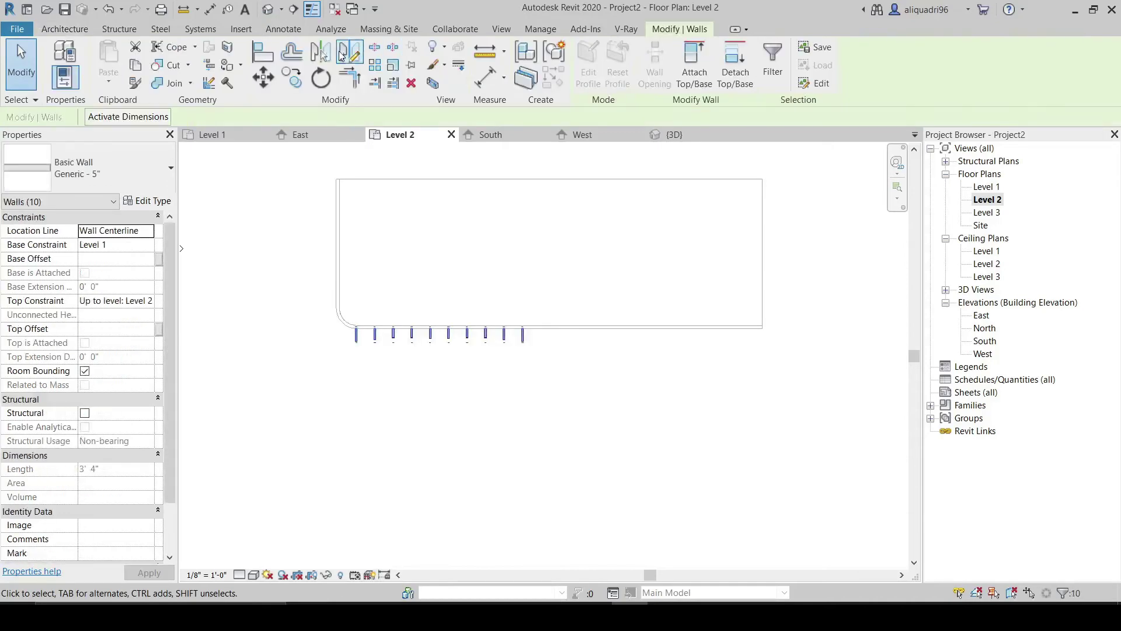
left_click(327, 56)
scroll(542, 333, "up", 3)
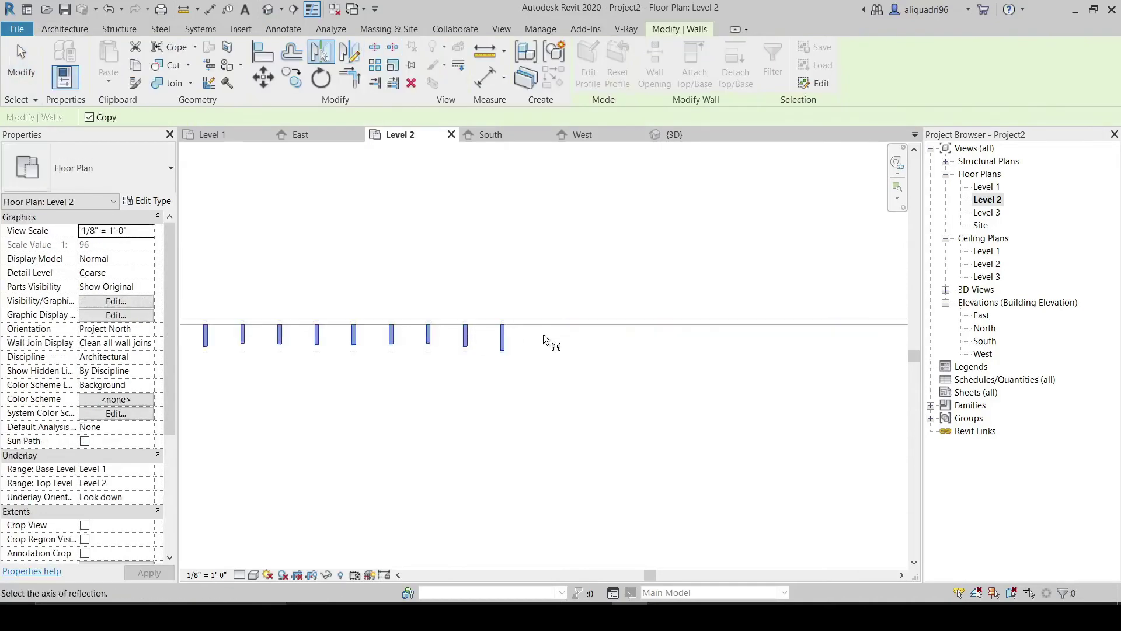
left_click(350, 52)
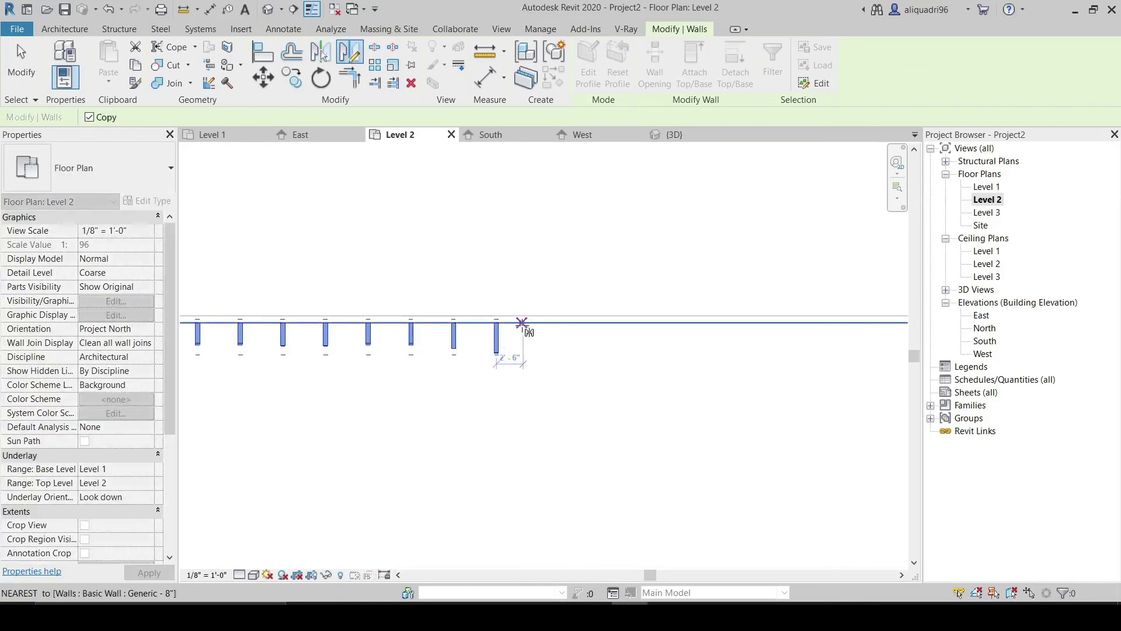
left_click(518, 323)
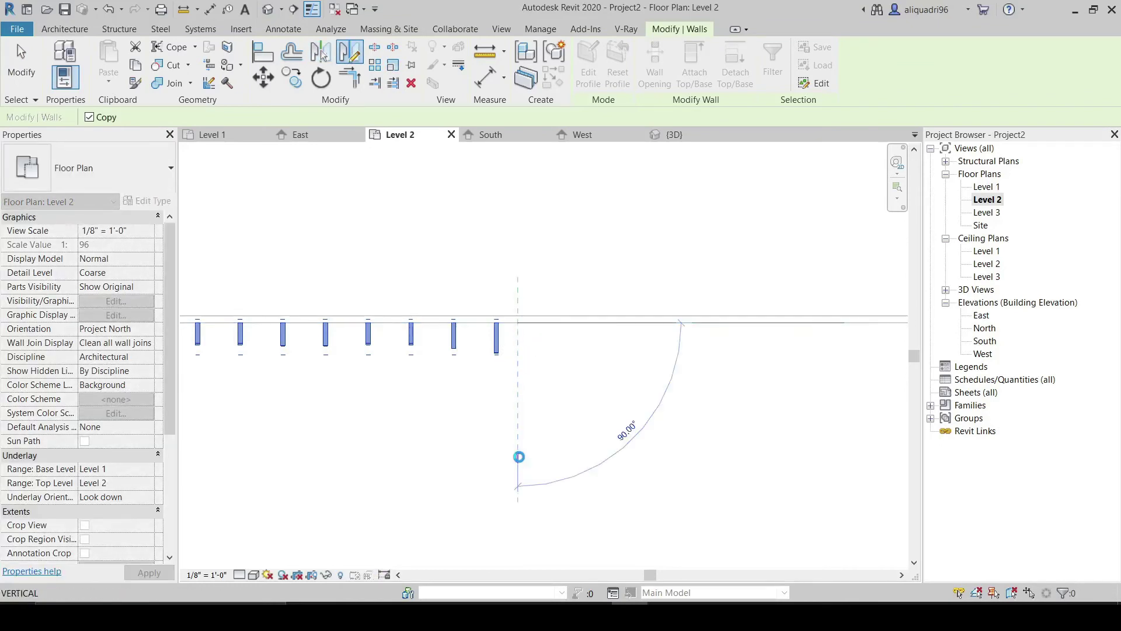
left_click(519, 457)
scroll(521, 458, "down", 3)
key("Escape")
middle_click_drag(691, 480, 577, 422)
scroll(571, 420, "up", 2)
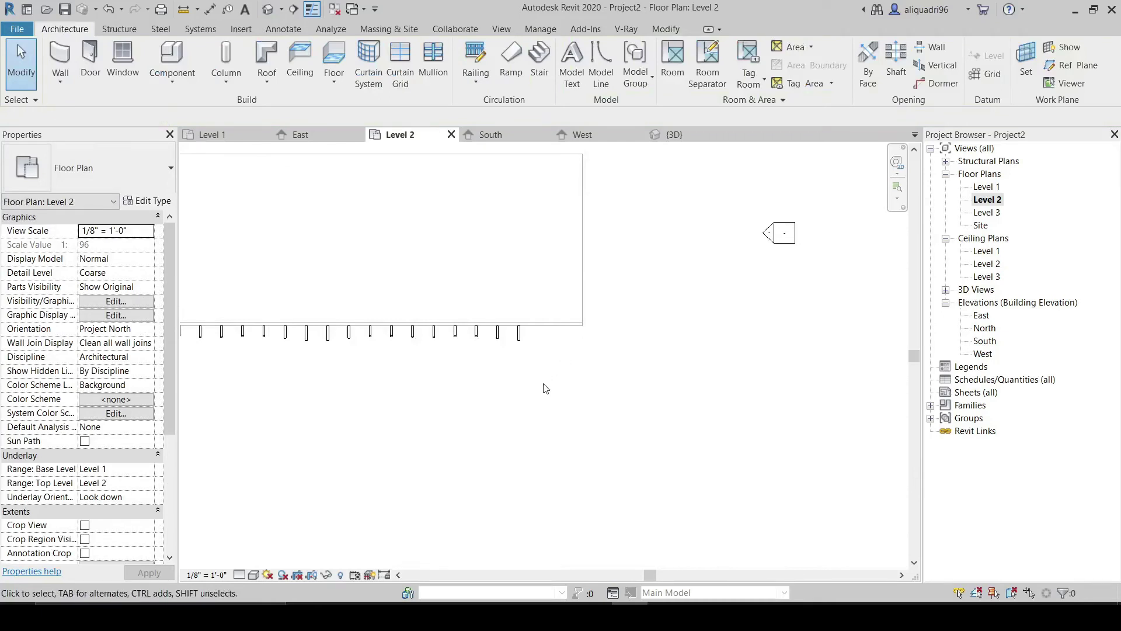
- Try to mirror-copy the last ten fins about an axis drawn at 85° past the end fin
scroll(524, 397, "down", 2)
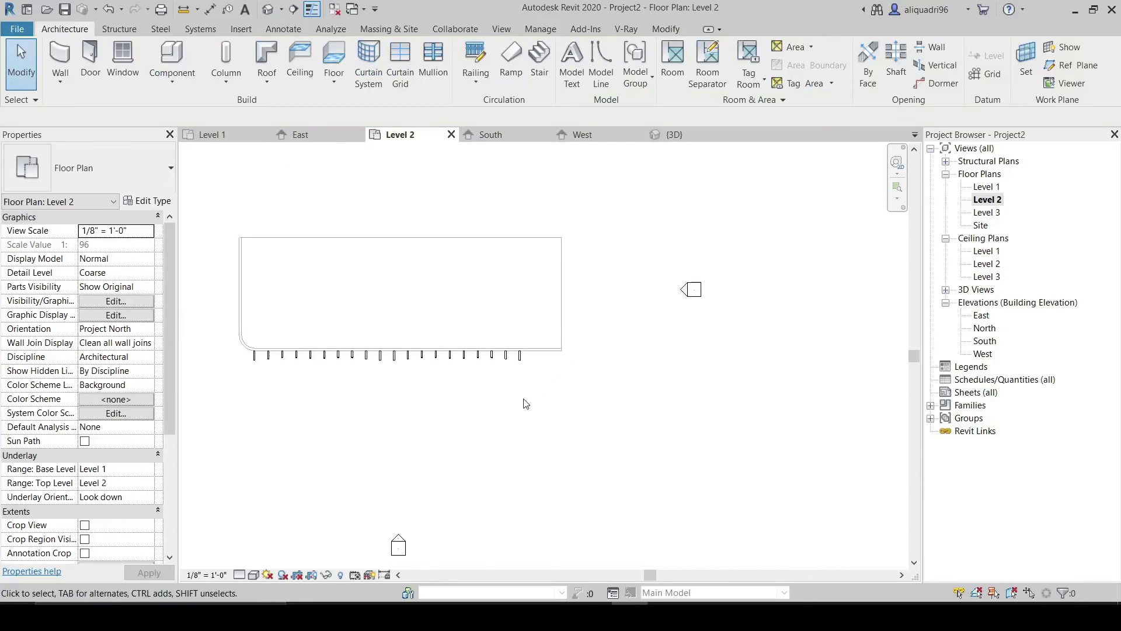
scroll(526, 403, "up", 1)
left_click_drag(538, 387, 484, 356)
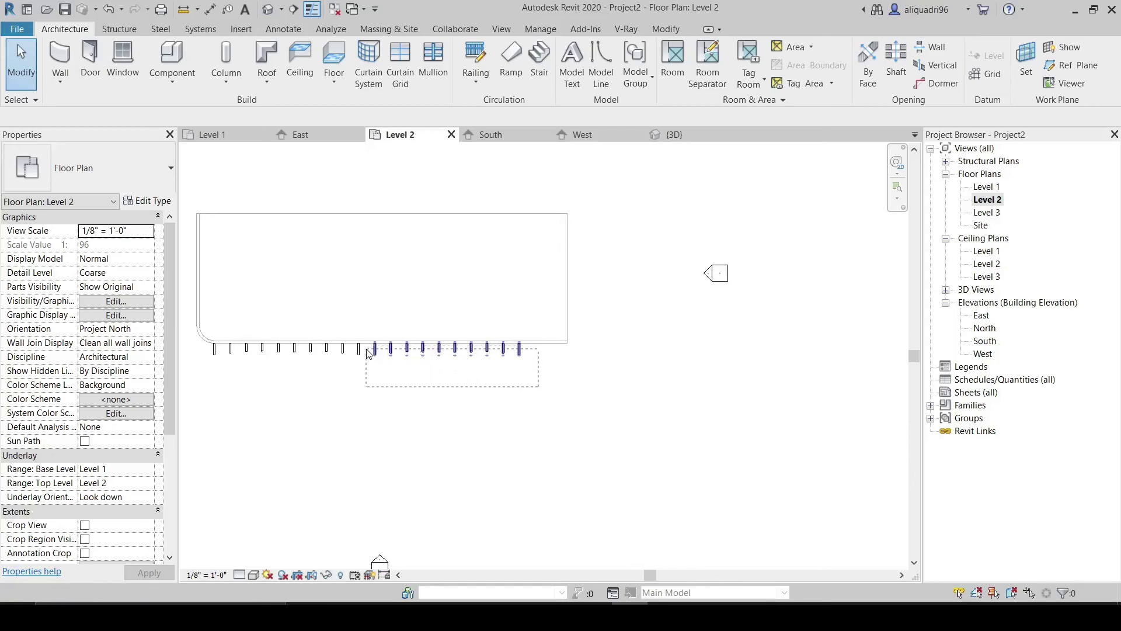
left_click_drag(367, 349, 367, 350)
key("Escape")
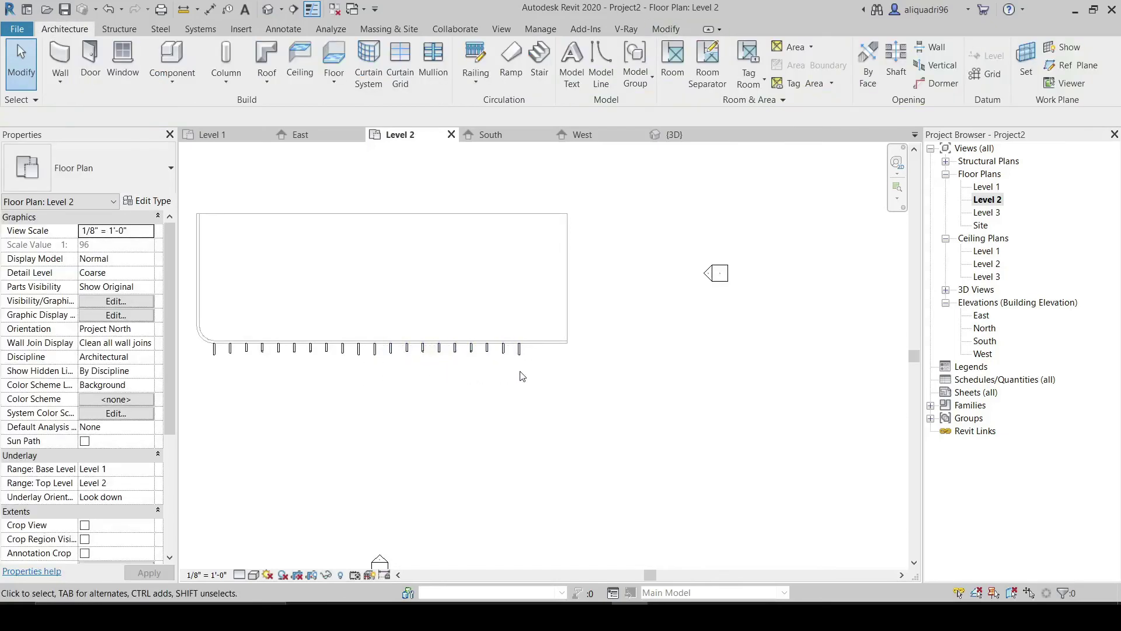
left_click_drag(538, 372, 455, 356)
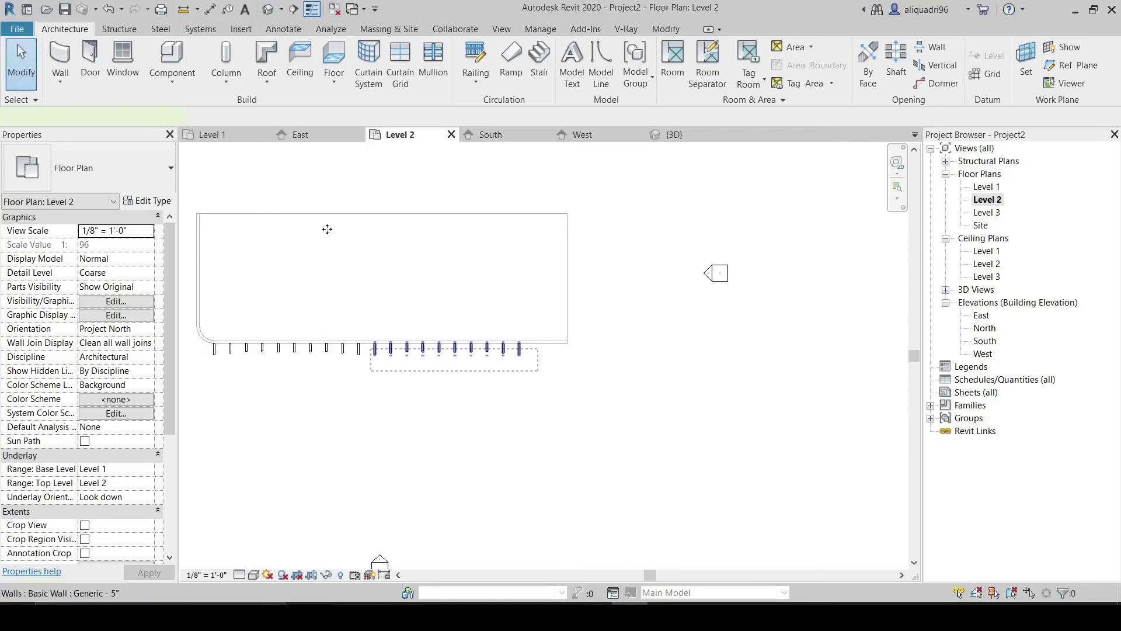
left_click_drag(370, 348, 370, 349)
left_click(349, 53)
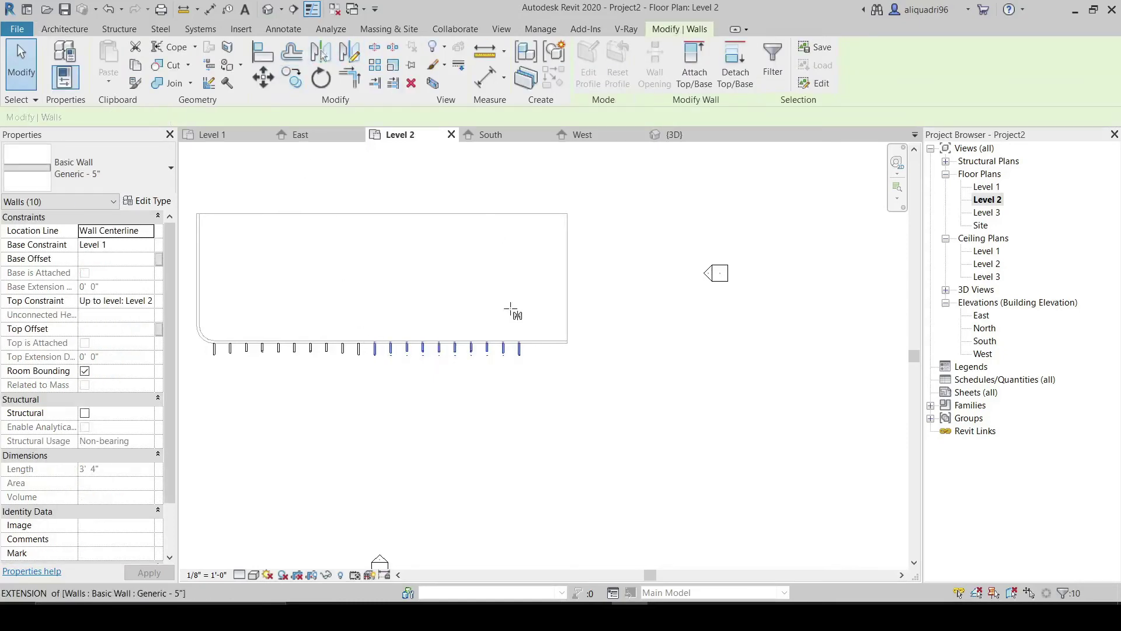
scroll(528, 344, "up", 4)
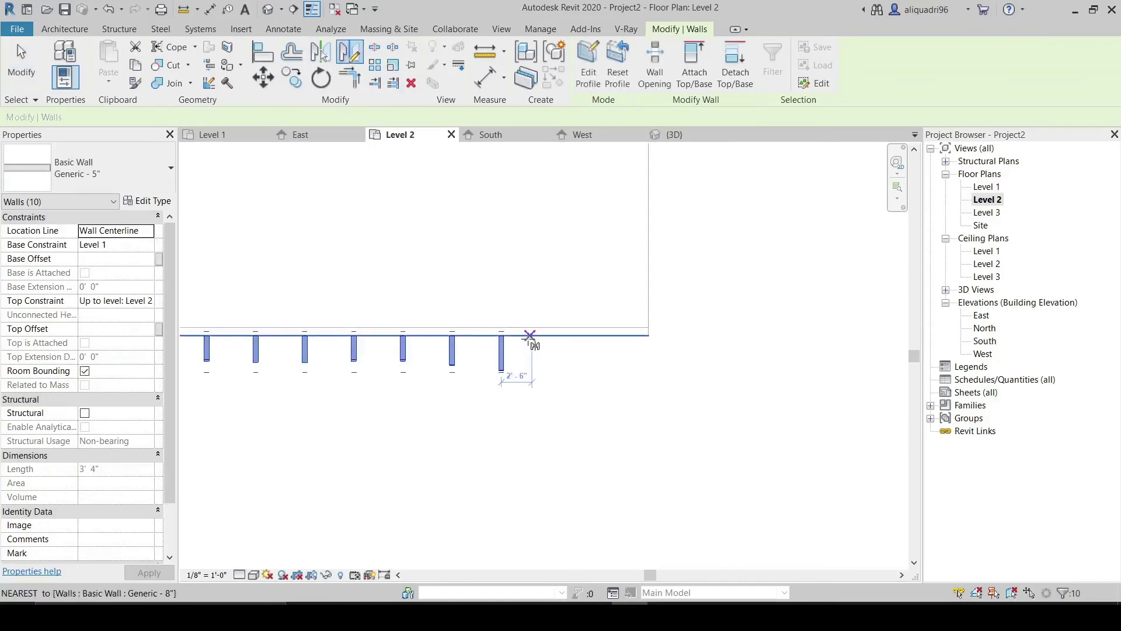
left_click(525, 336)
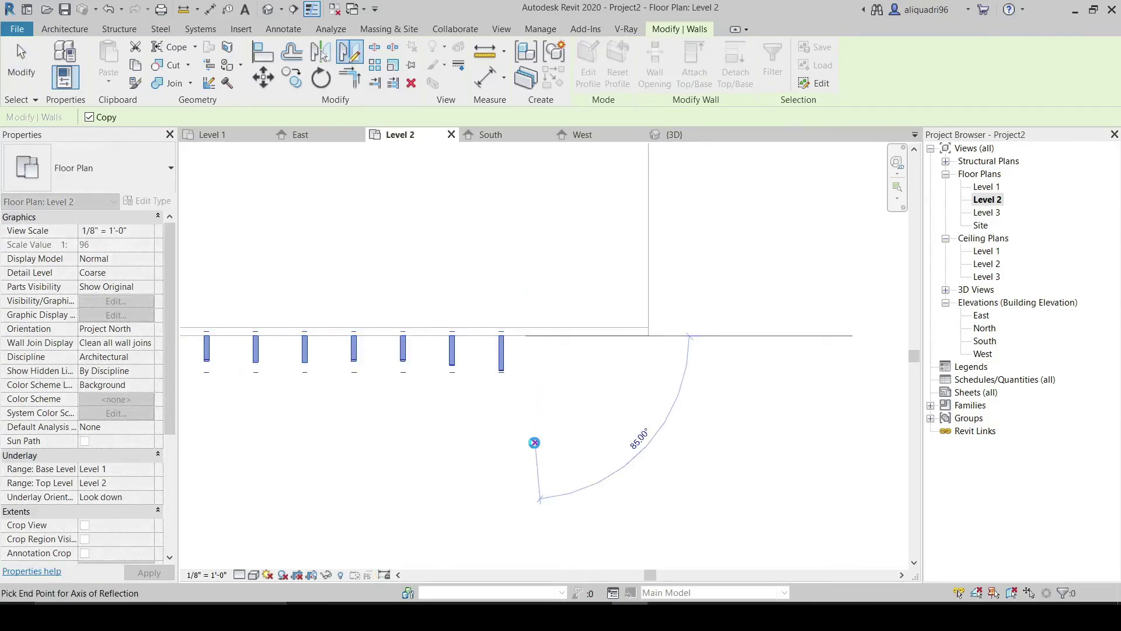
left_click(534, 440)
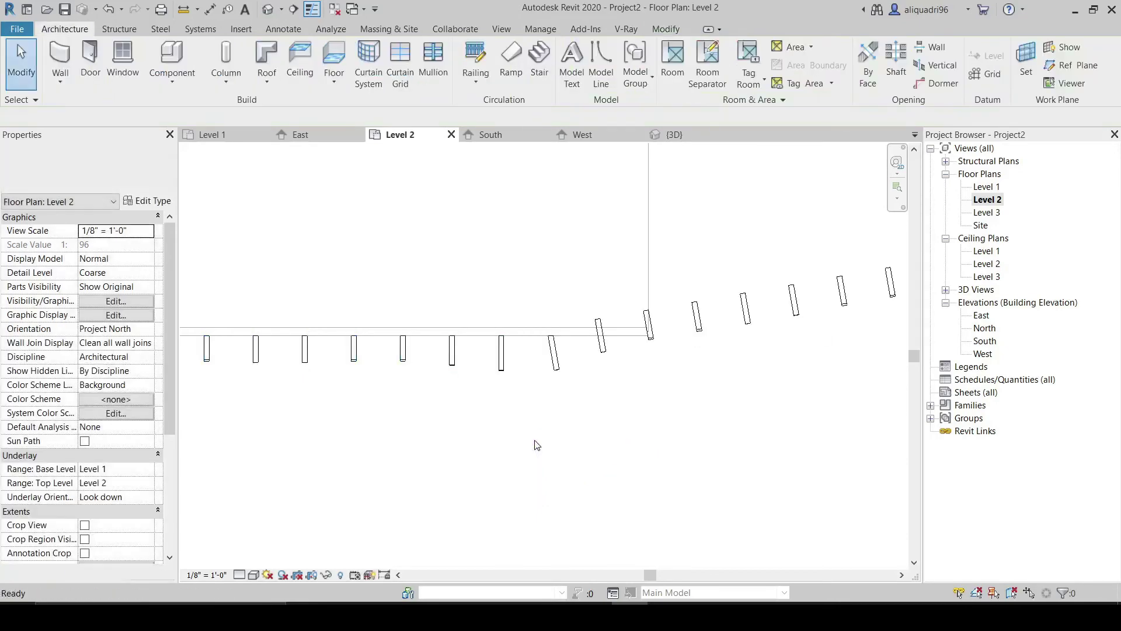
key("ctrl+z")
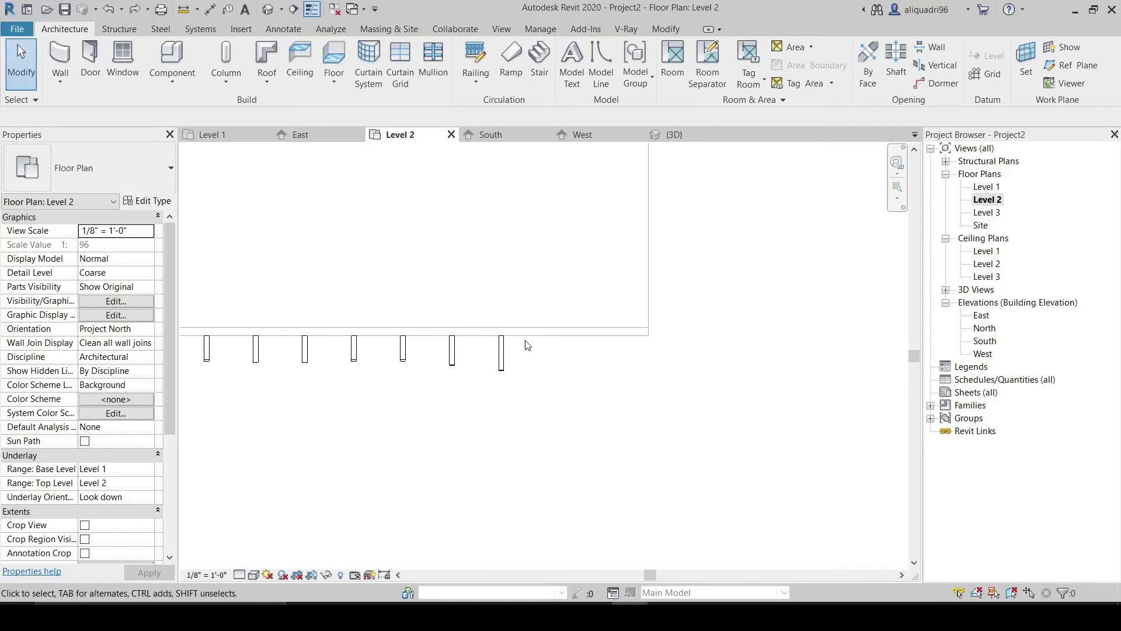
- Mirror-copy the last nine fins about a vertical axis drawn just past the end fin
scroll(506, 403, "down", 2)
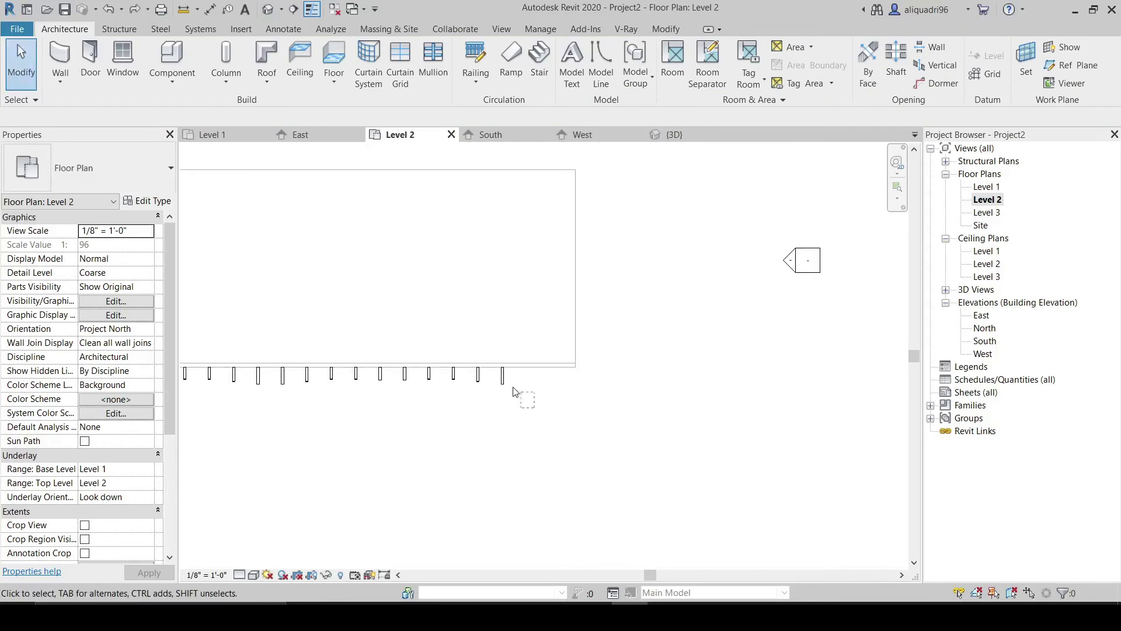
left_click_drag(514, 392, 392, 382)
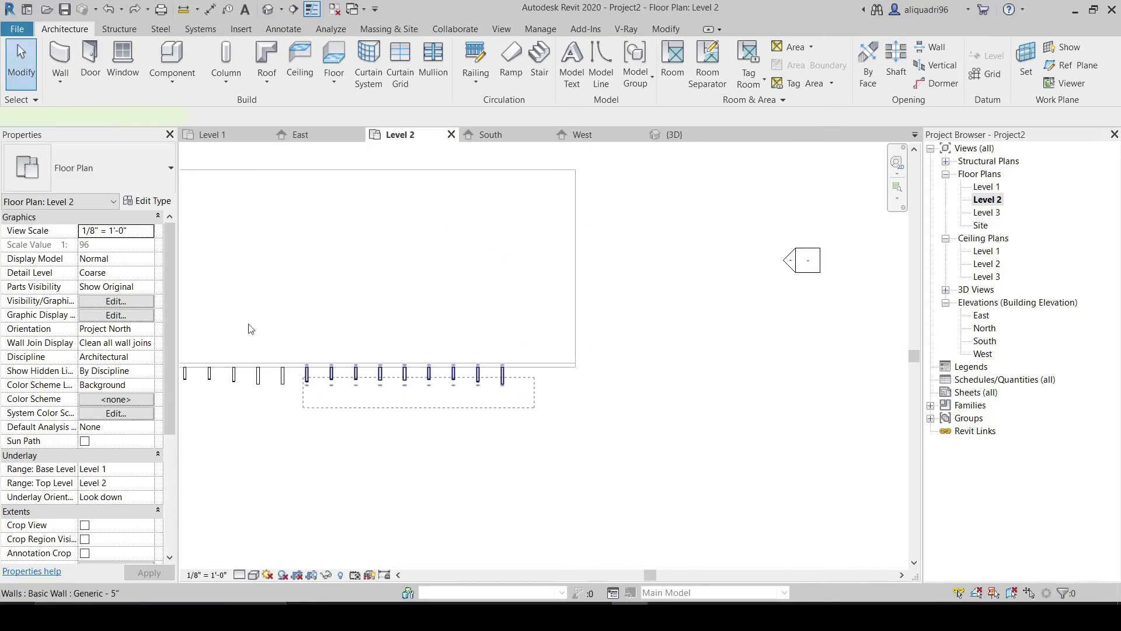
left_click_drag(250, 329, 250, 329)
left_click(349, 52)
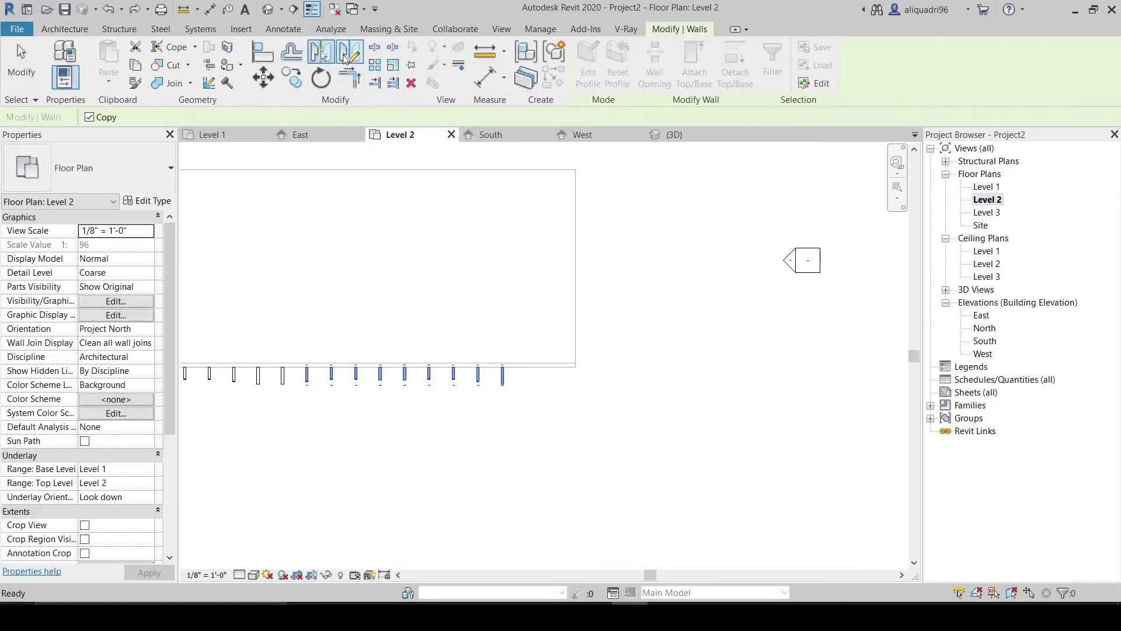
scroll(510, 374, "up", 3)
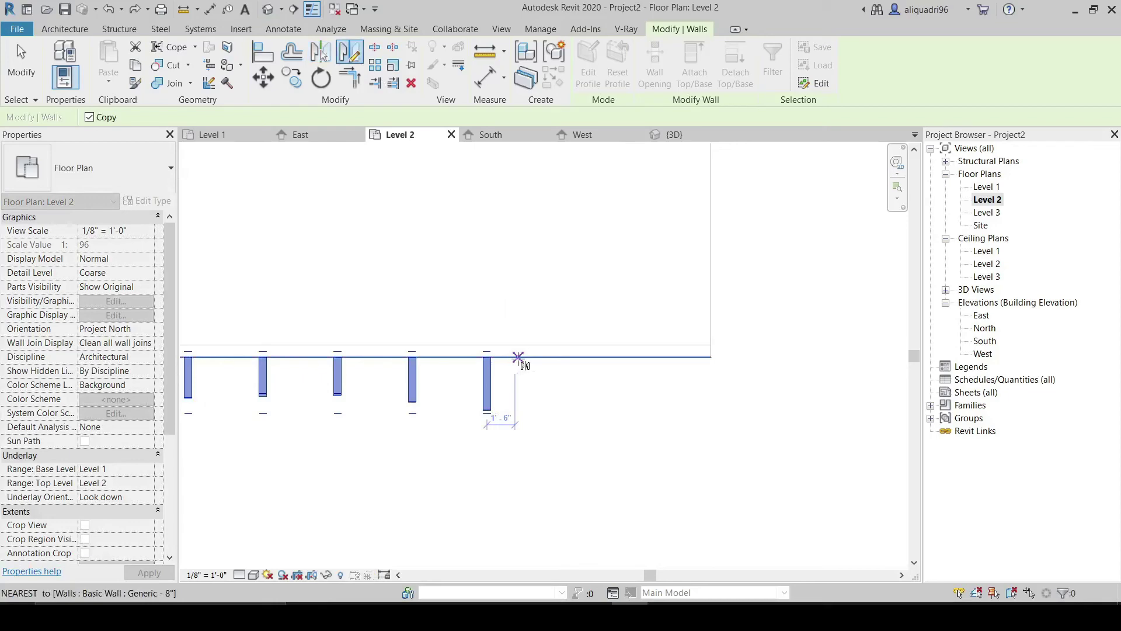
left_click(524, 357)
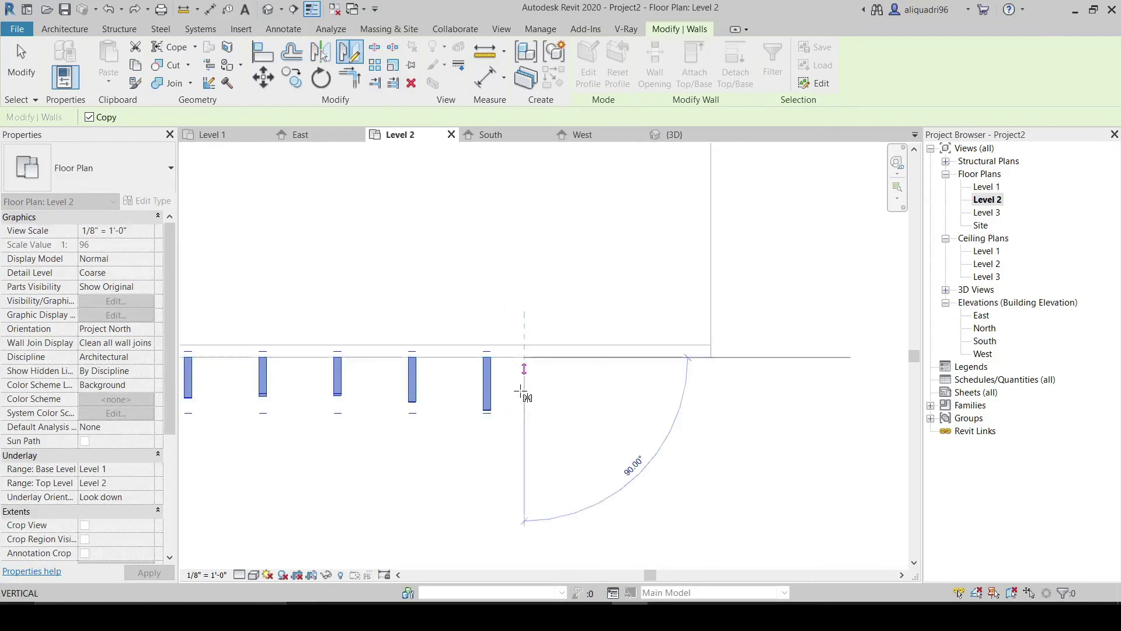
left_click(524, 480)
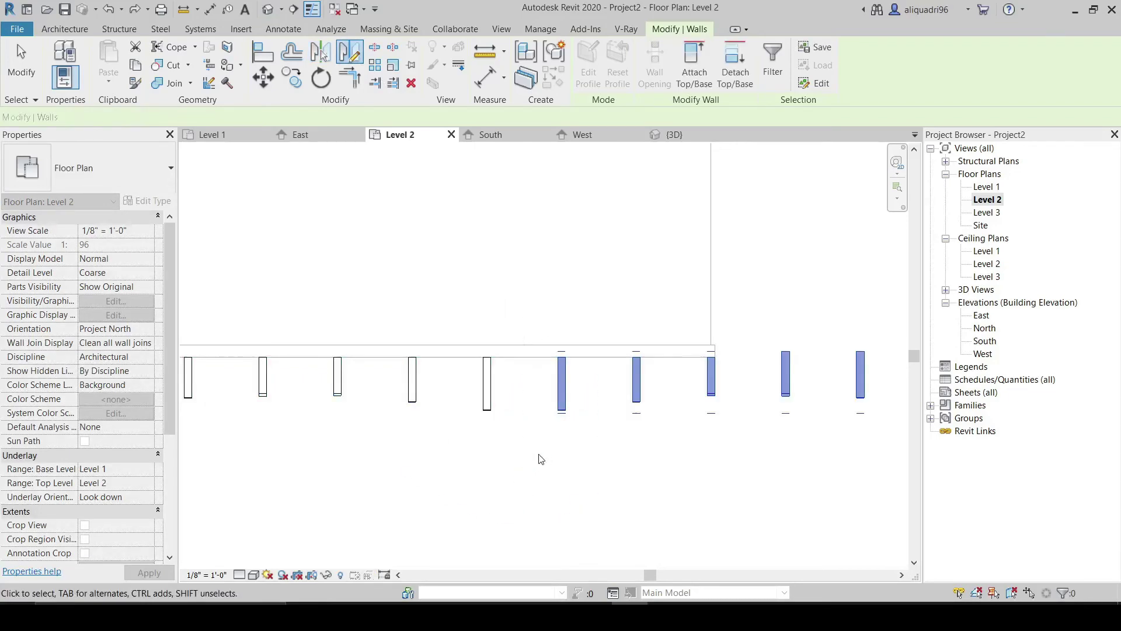
left_click(662, 389)
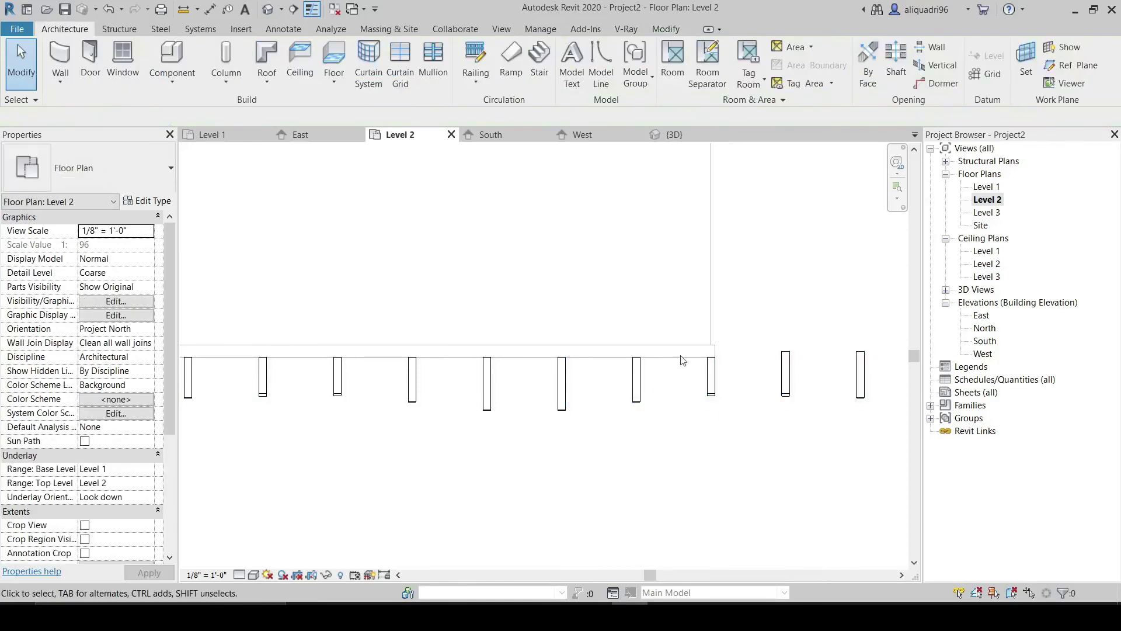
- Delete the six fins that extend beyond the building's end and check the fin-lined facade in the 3D view
scroll(753, 285, "down", 4)
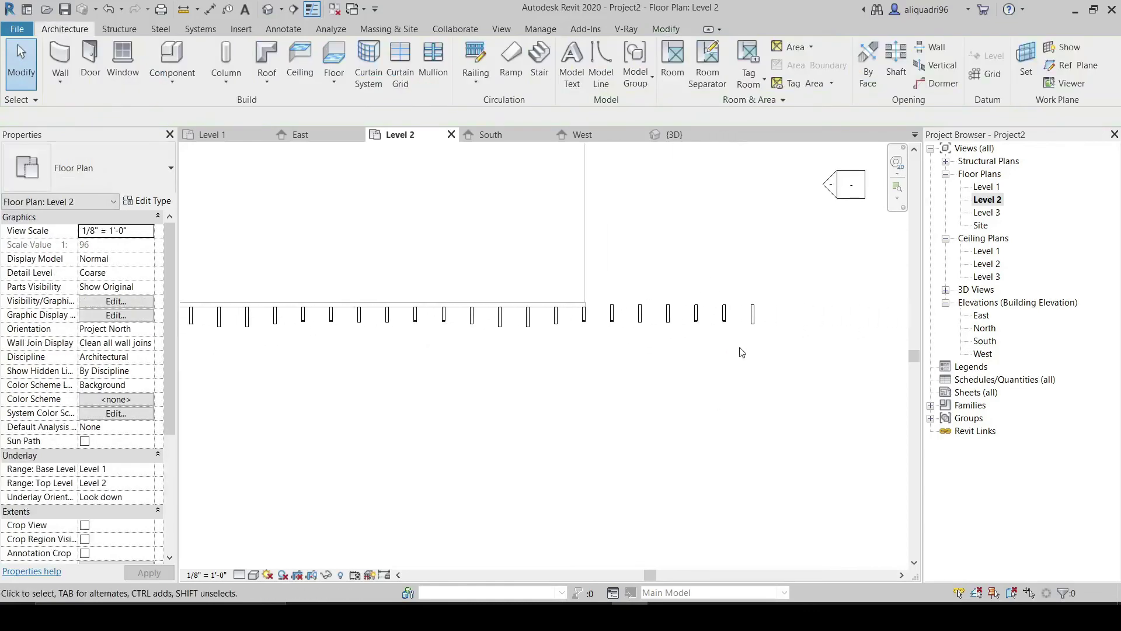
left_click_drag(602, 275, 599, 274)
key("Delete")
scroll(602, 278, "down", 3)
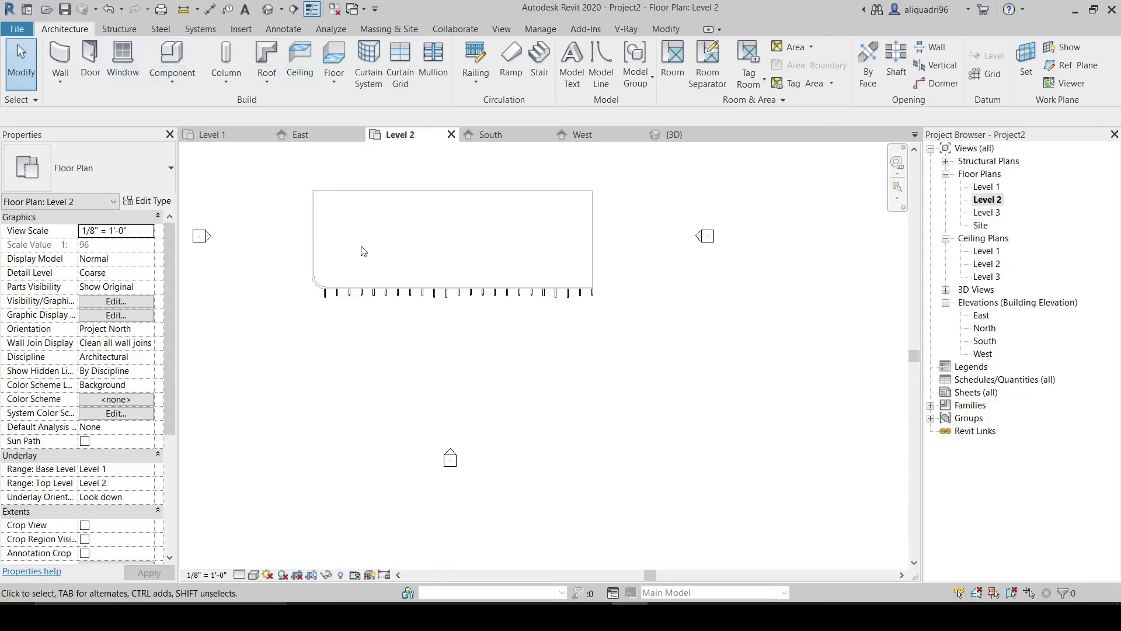
middle_click_drag(362, 251, 401, 292)
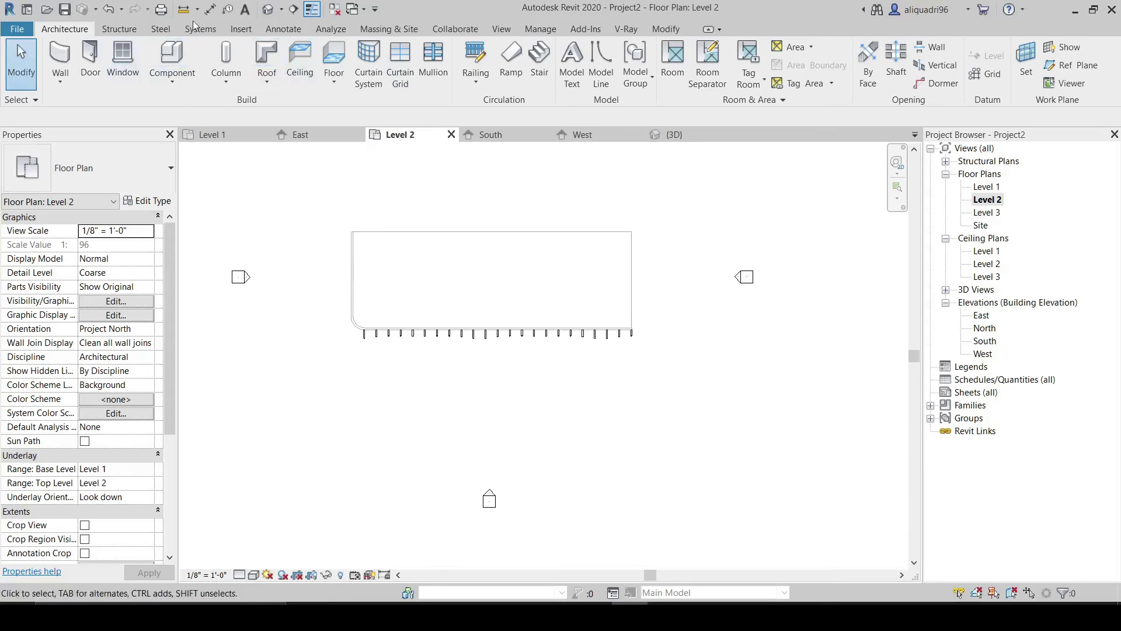
left_click(270, 8)
mouse_move(338, 283)
middle_mouse_down("shift")
mouse_move(282, 226)
mouse_move(299, 294)
middle_mouse_up("shift")
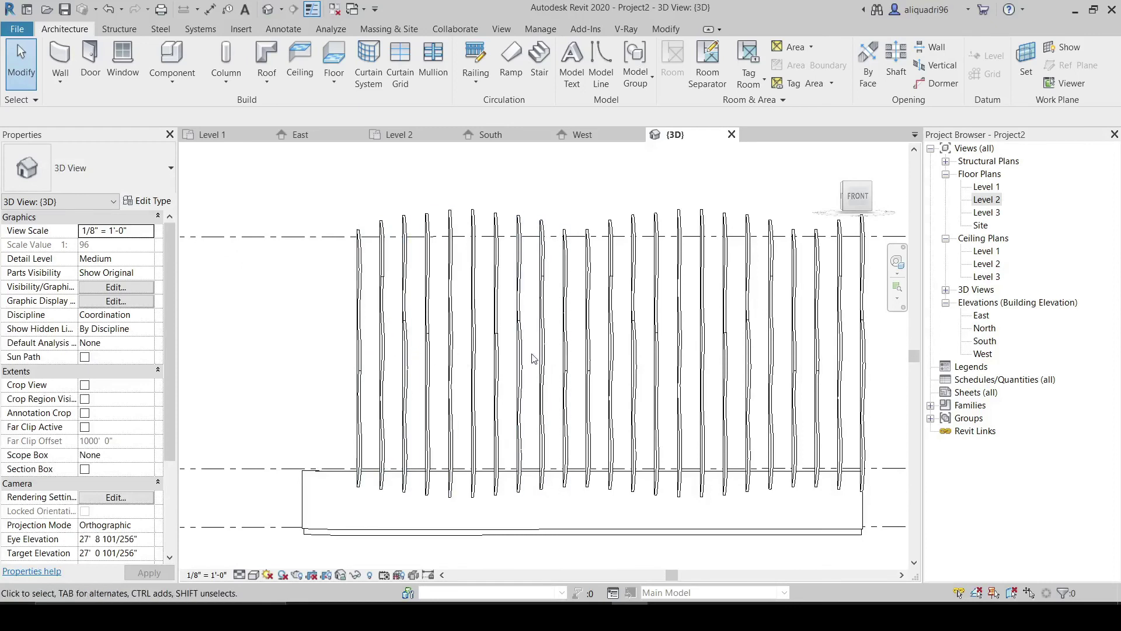
- Return to the Level 2 floor plan, and inspect the fins on the short side and around the rounded corner in 3D
double_click(979, 201)
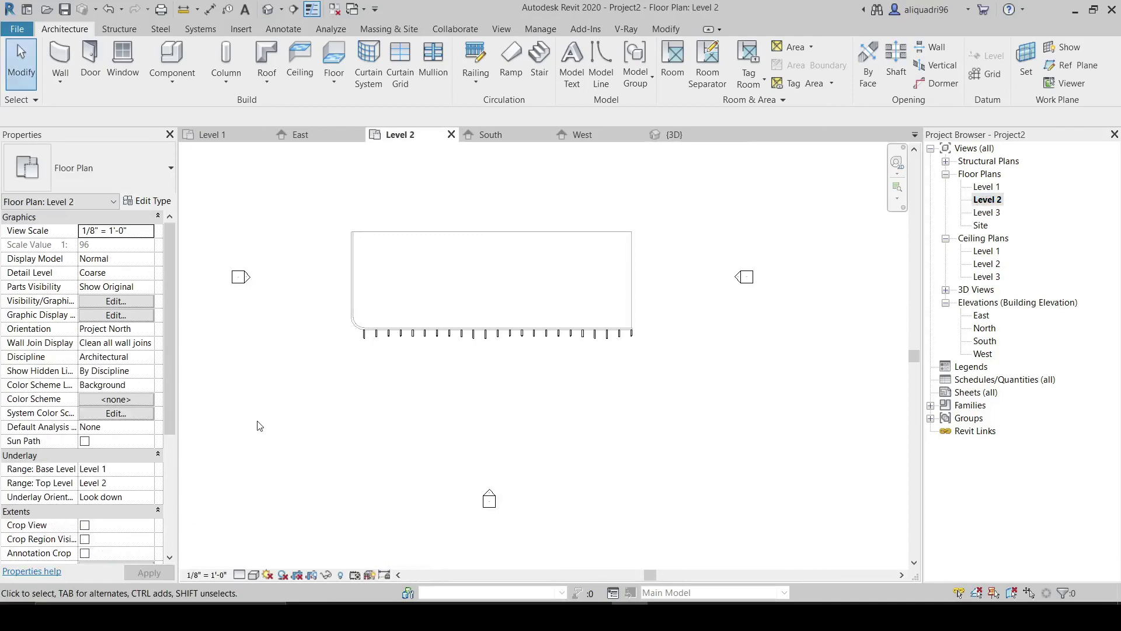
scroll(367, 409, "up", 4)
middle_click_drag(375, 411, 378, 423)
middle_click_drag(378, 423, 382, 462)
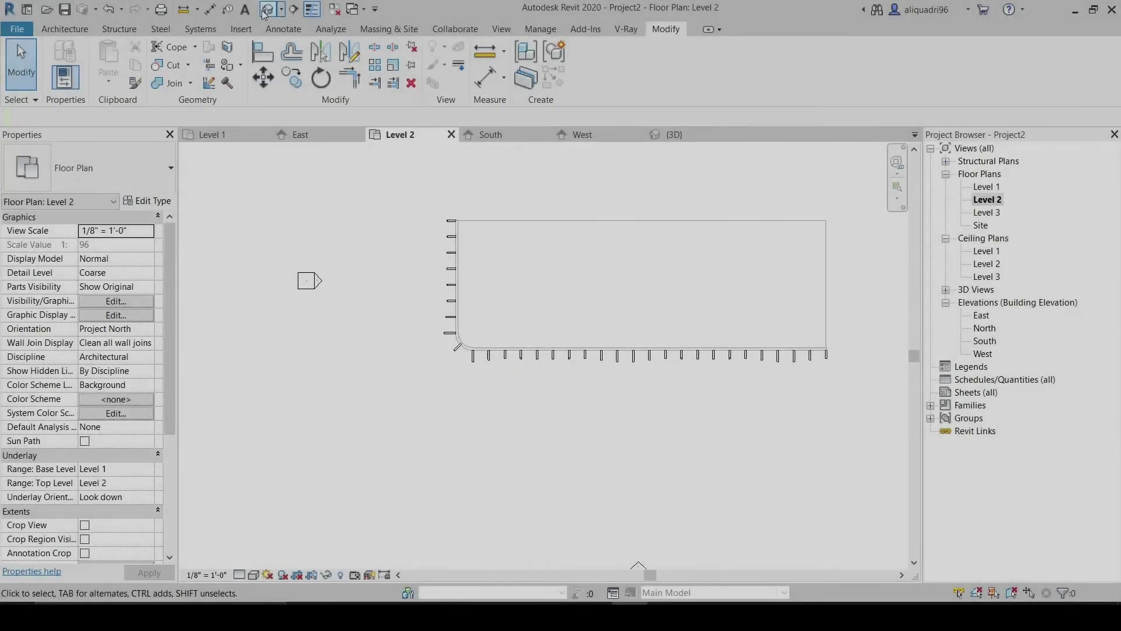
left_click(267, 10)
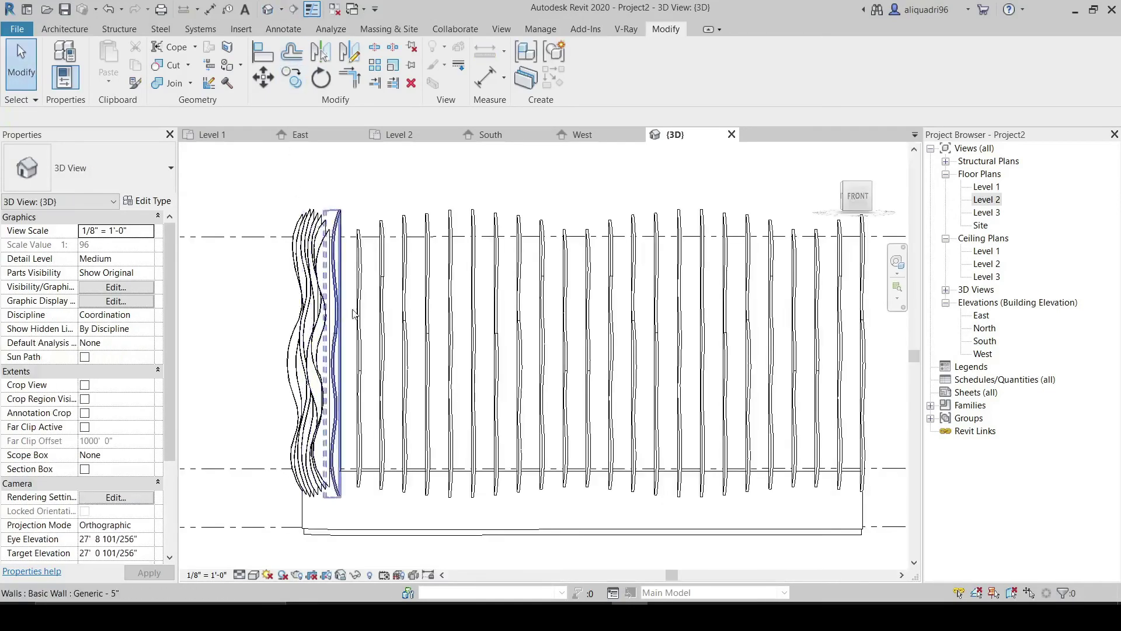
middle_click_drag(408, 208, 571, 220, "shift")
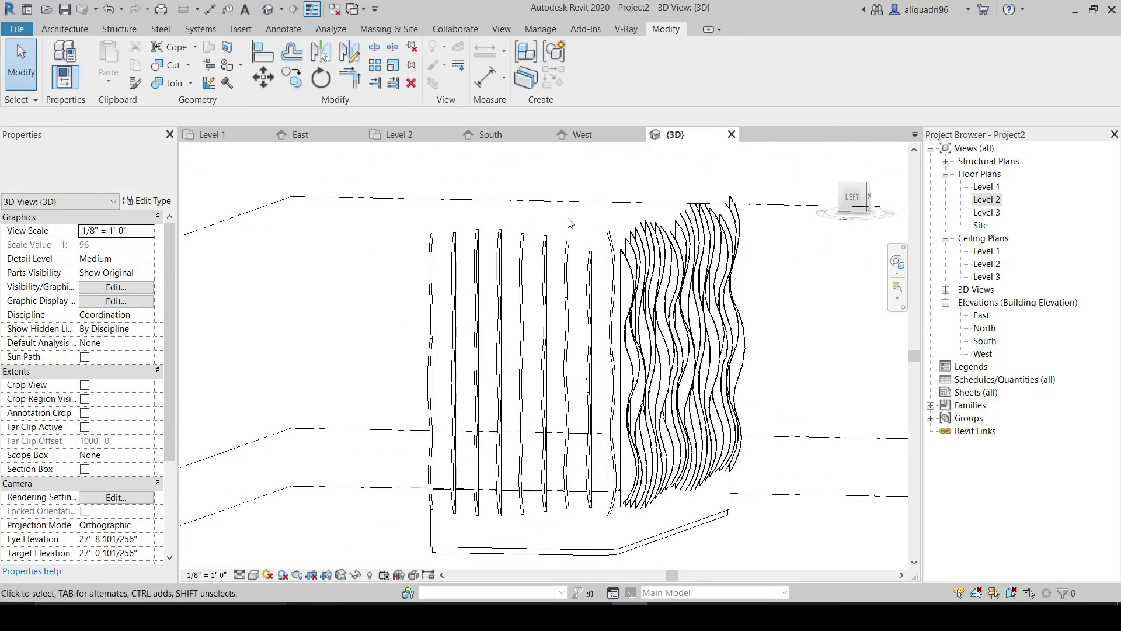
middle_click_drag(856, 343, 774, 345, "shift")
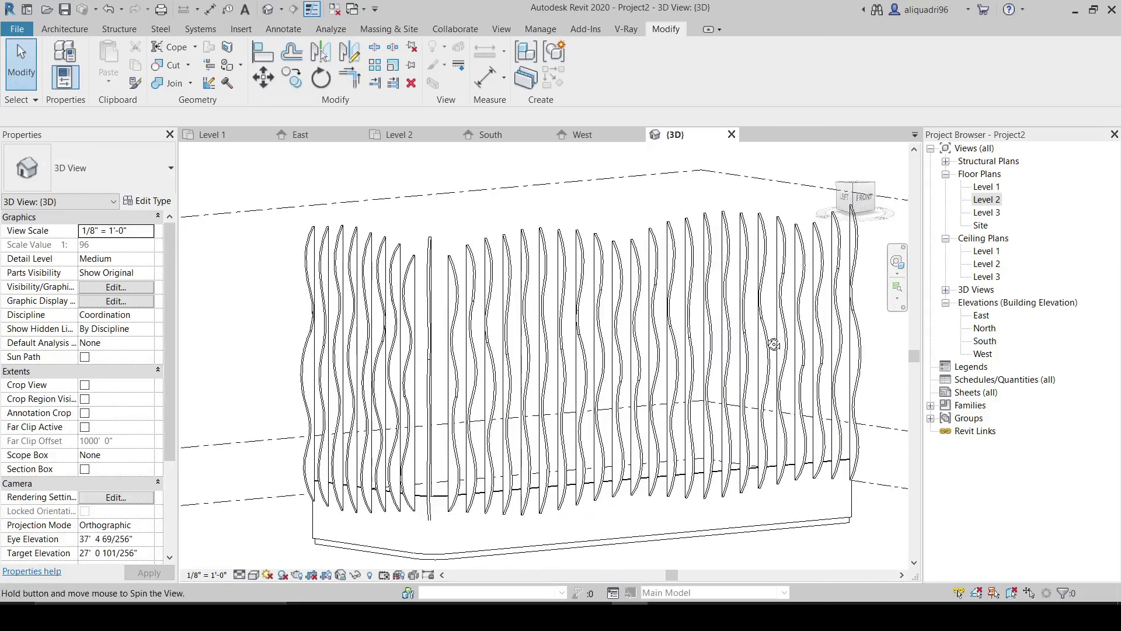
- In the Level 2 floor plan, start a wall with the Storefront curtain wall type
double_click(987, 200)
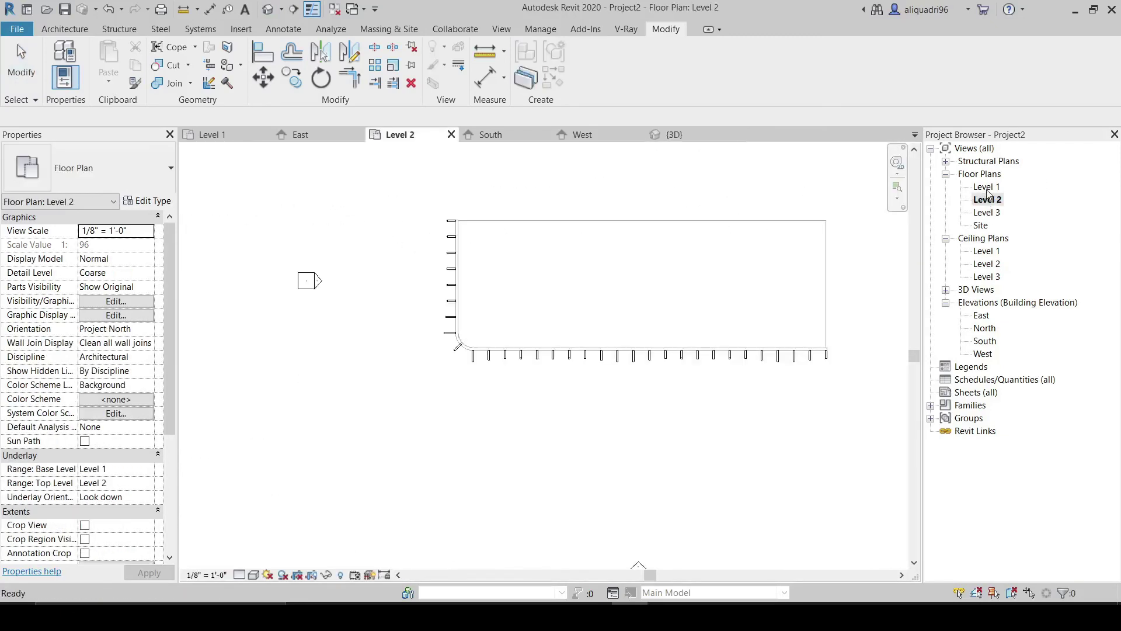
middle_click_drag(600, 299, 537, 283)
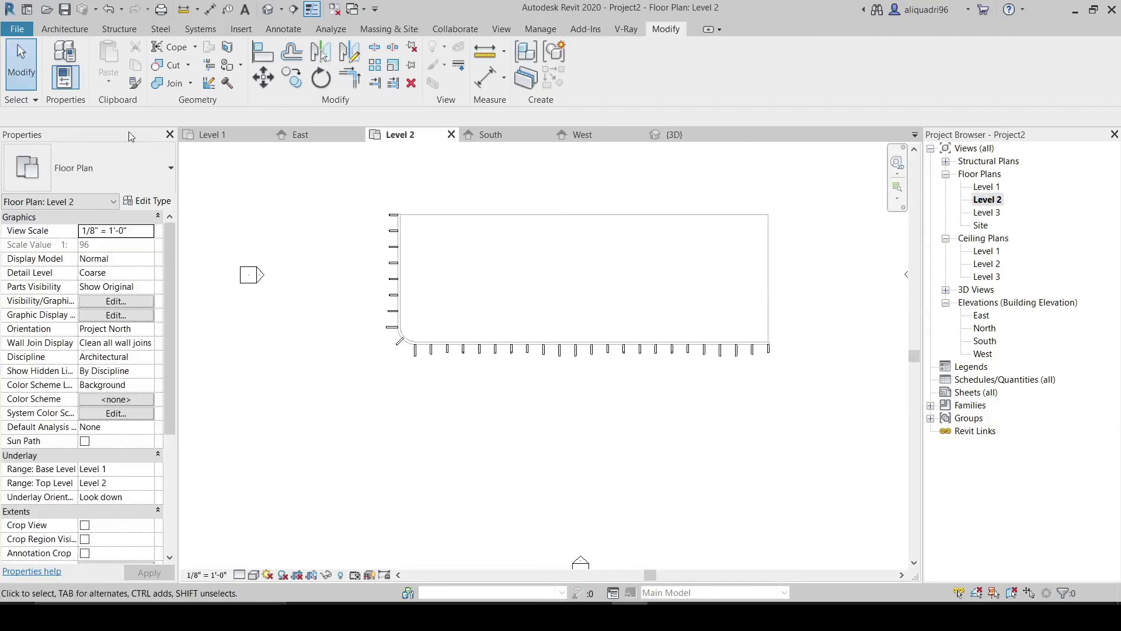
left_click(64, 29)
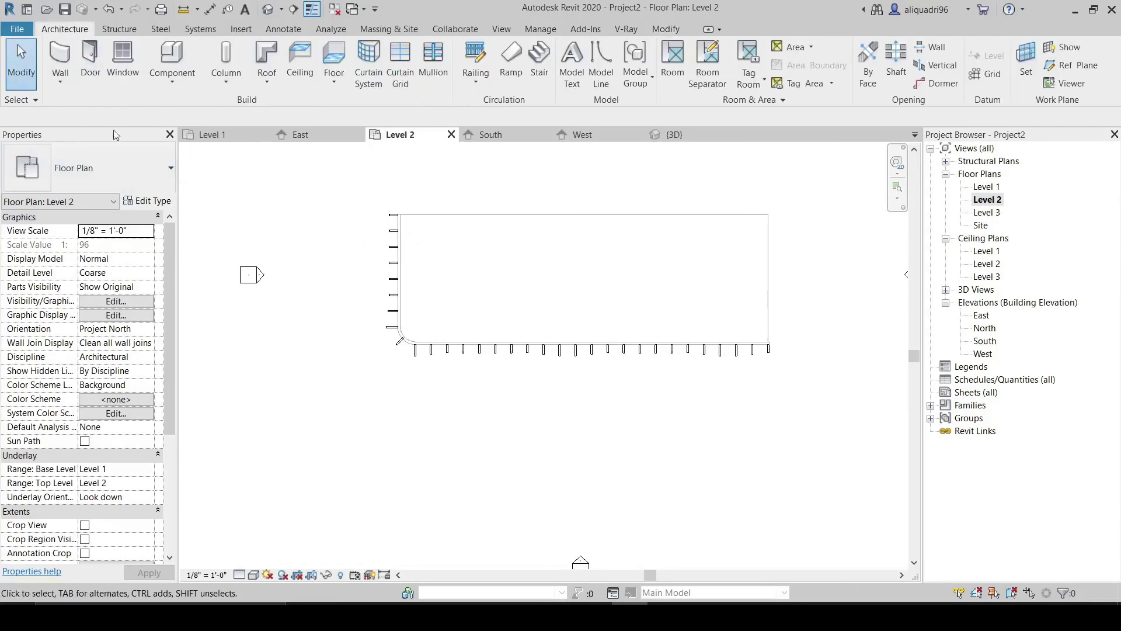
left_click(111, 170)
left_click(63, 55)
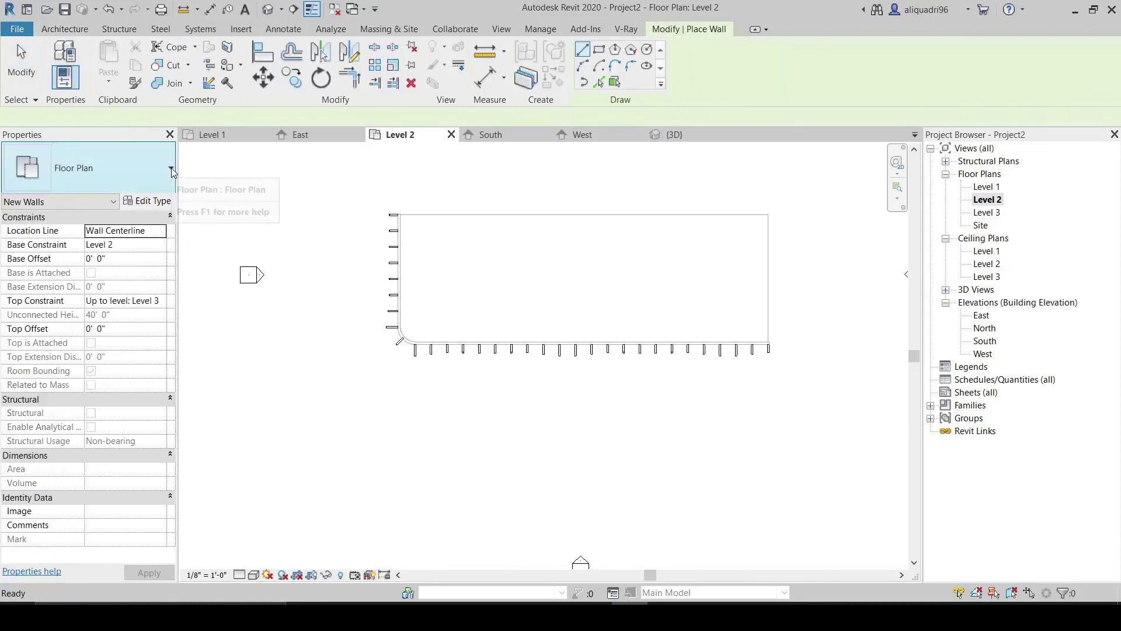
left_click(171, 167)
scroll(135, 362, "down", 5)
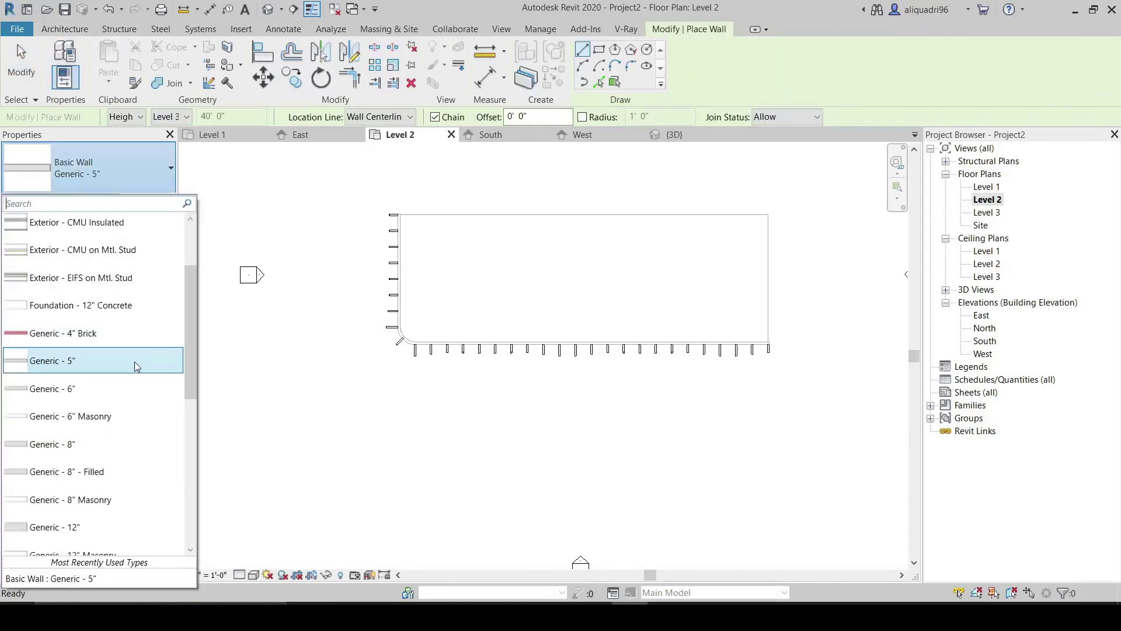
scroll(70, 427, "down", 3)
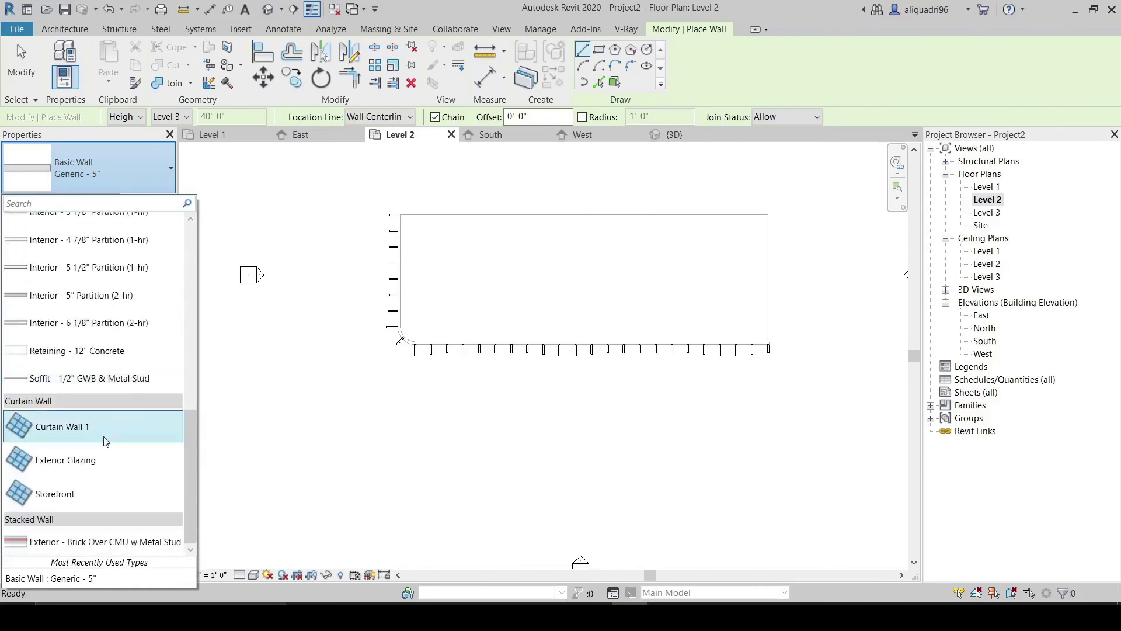
left_click(63, 506)
- Draw a 28'-0" storefront wall along the short fin-lined side, ending where the rounded corner begins
scroll(415, 261, "up", 4)
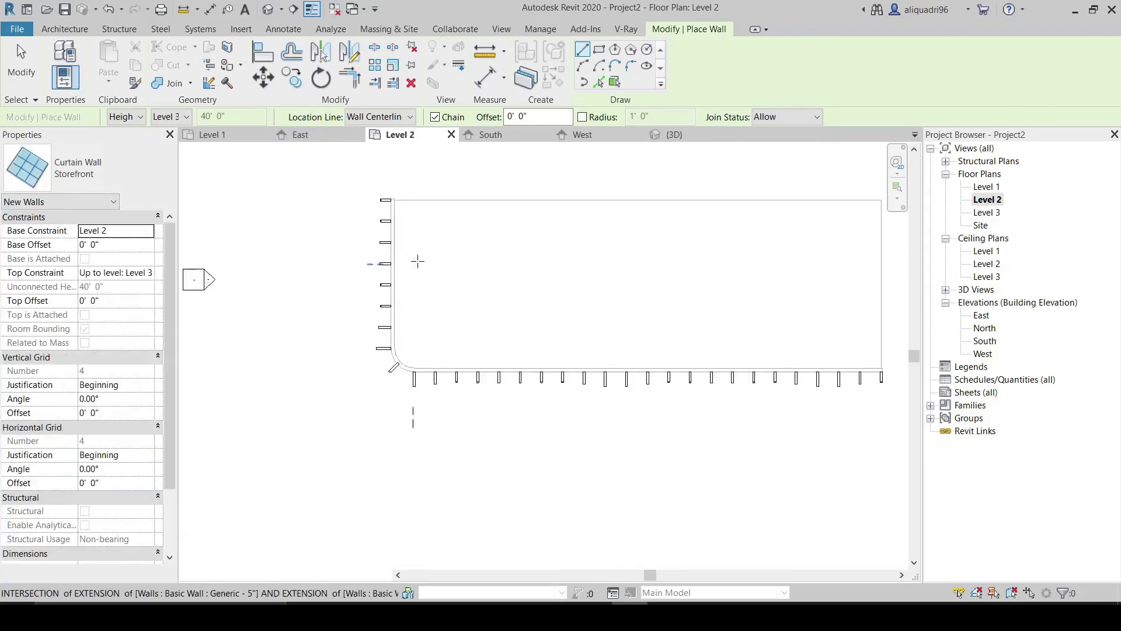
middle_click_drag(390, 195, 425, 295)
left_click(389, 218)
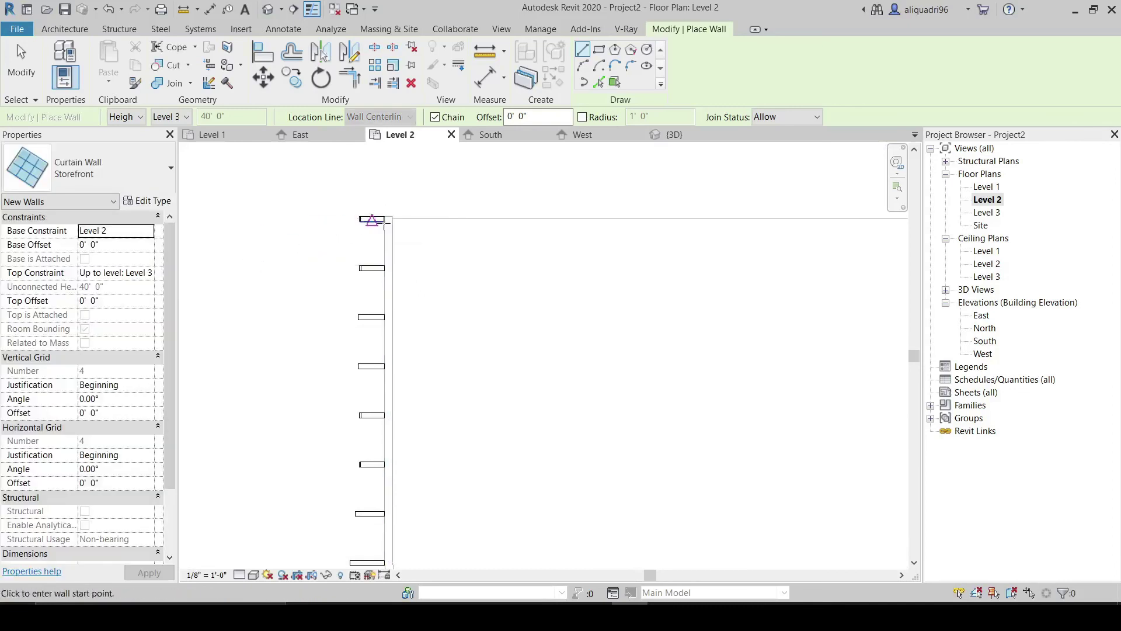
middle_click_drag(394, 487, 385, 288)
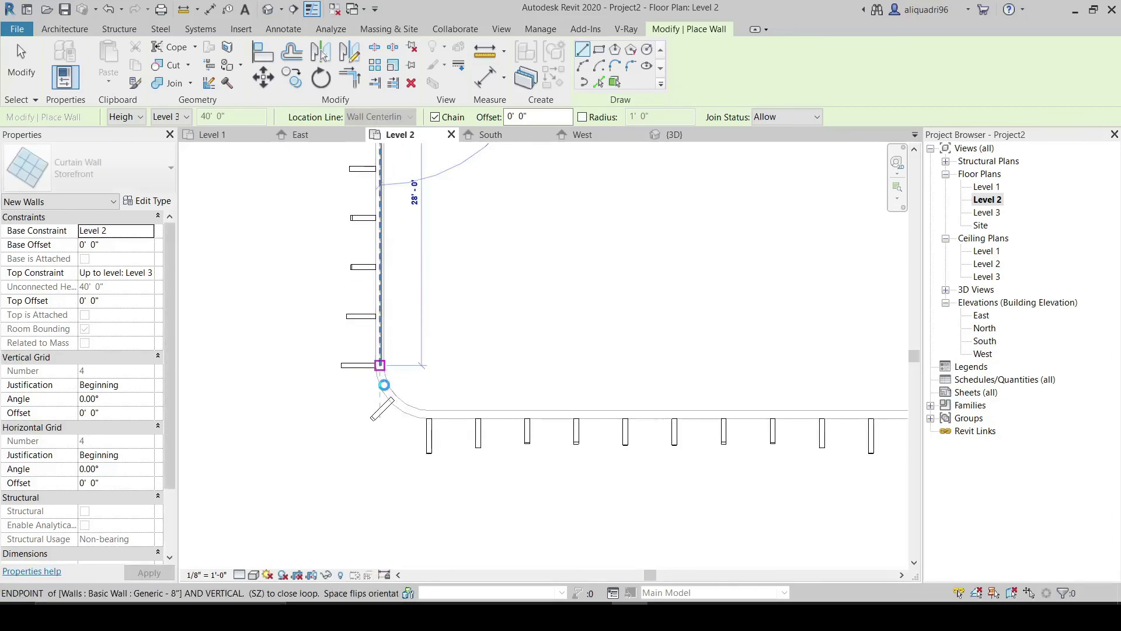
left_click(384, 384)
- Continue the storefront wall around the rounded corner as a chain of short straight segments following the curved wall's centerline
scroll(384, 385, "up", 5)
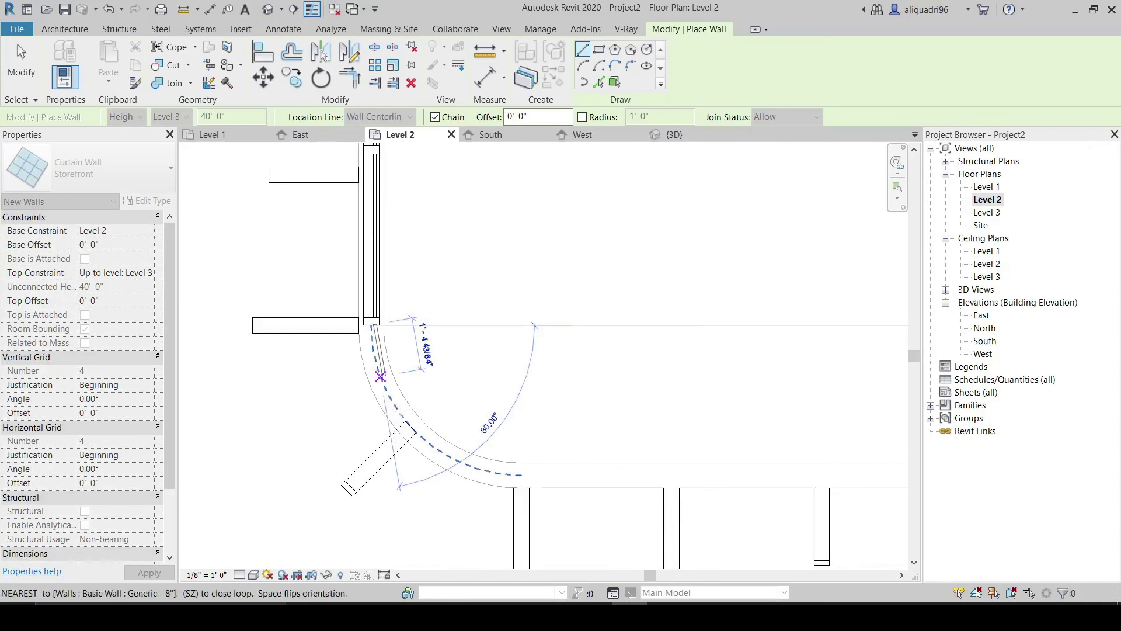
left_click(393, 403)
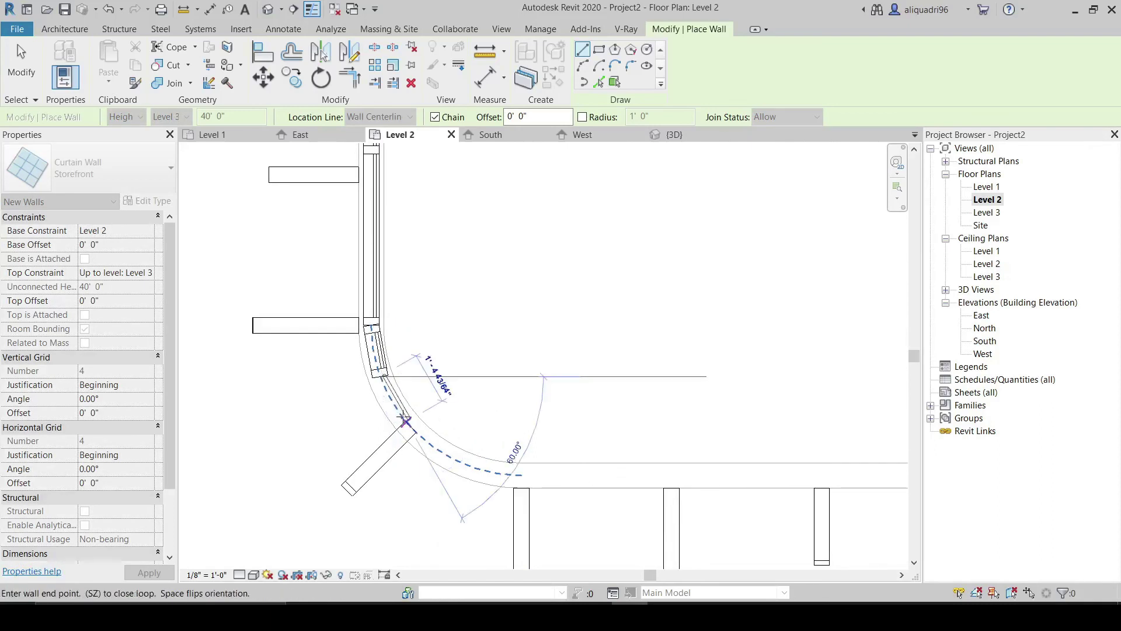
left_click(406, 420)
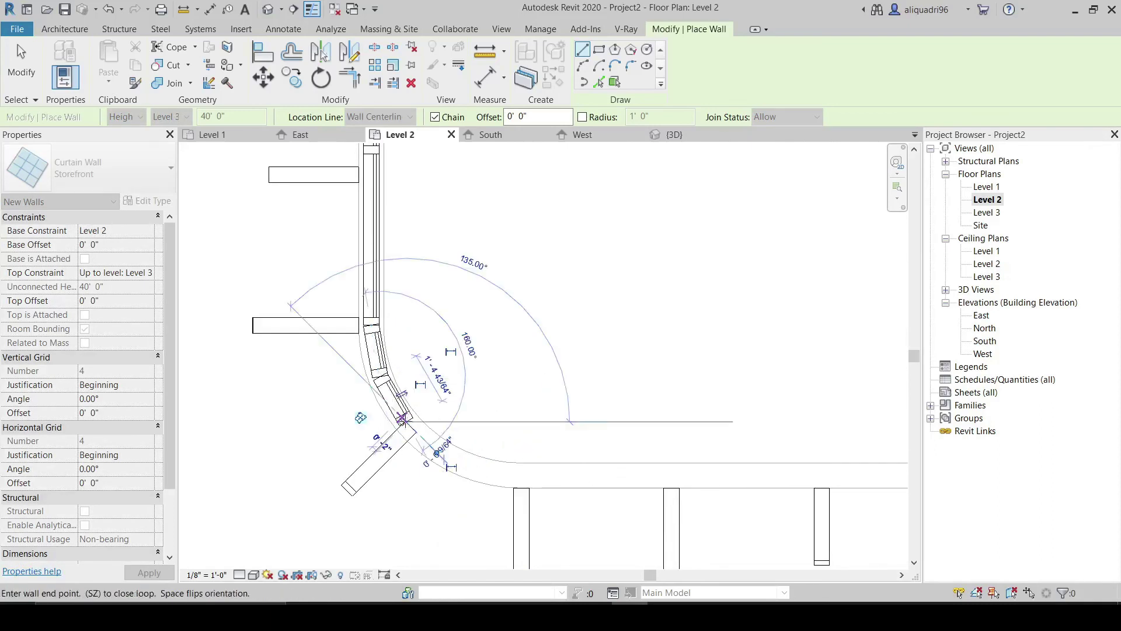
left_click(435, 448)
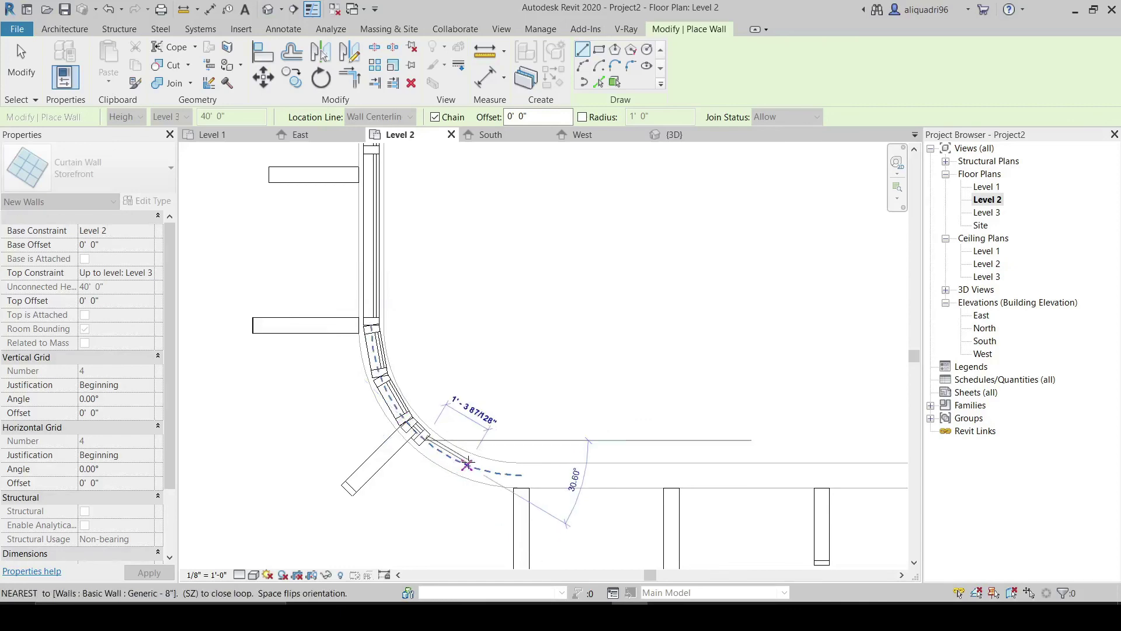
left_click(478, 468)
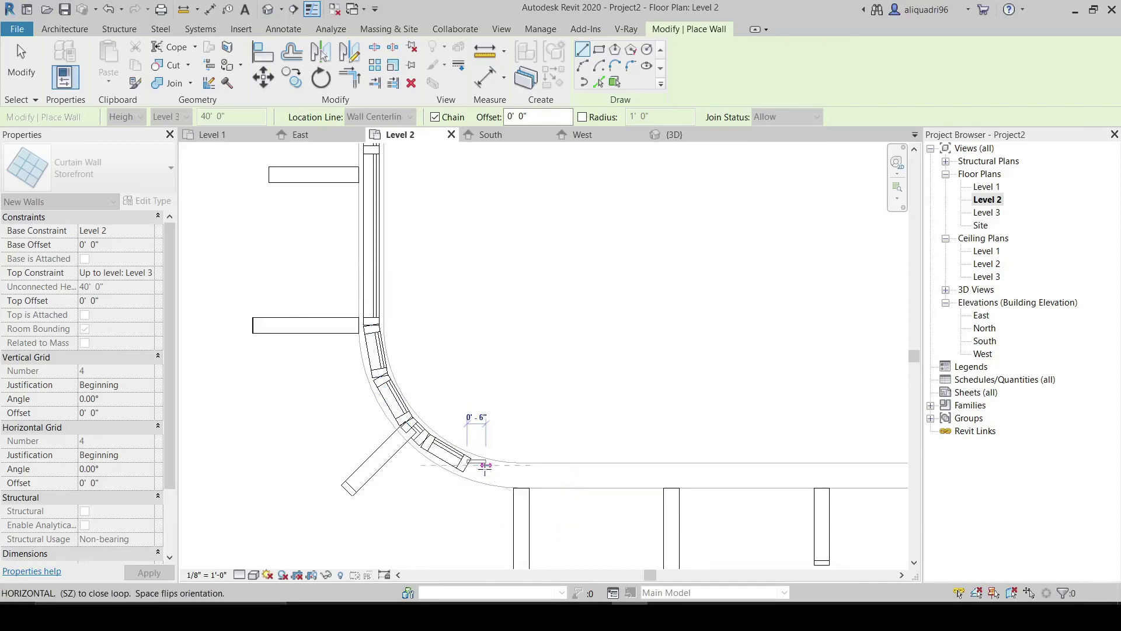
left_click(515, 475)
- Run the storefront wall about 86' along the long front facade to the building's end, finish the chain and view it in 3D
middle_click_drag(517, 475, 335, 417)
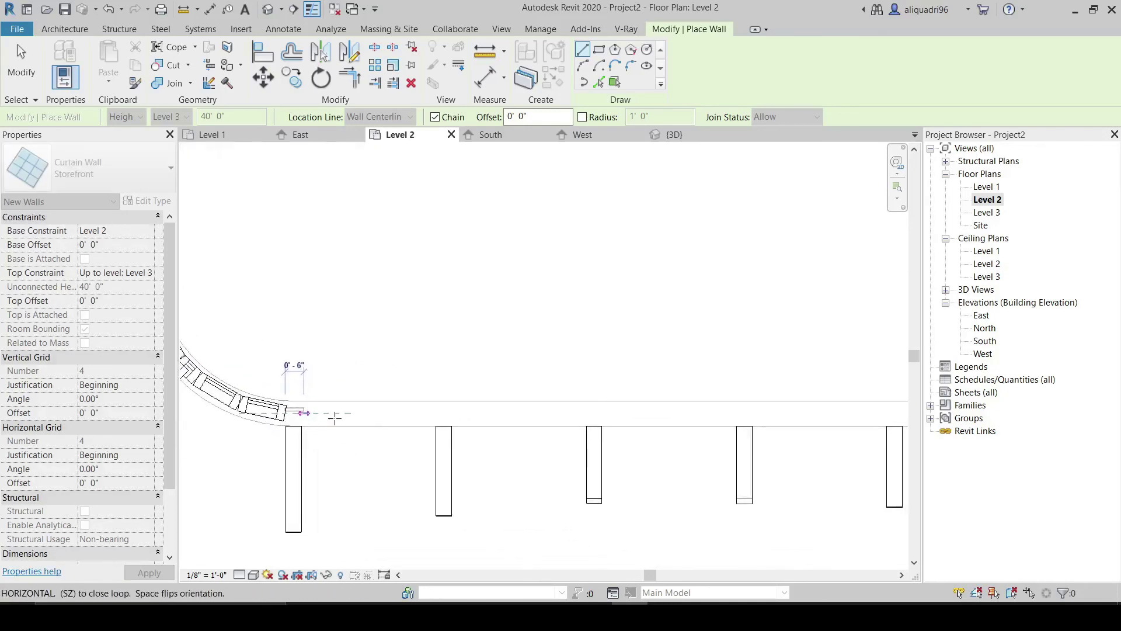
scroll(367, 420, "down", 3)
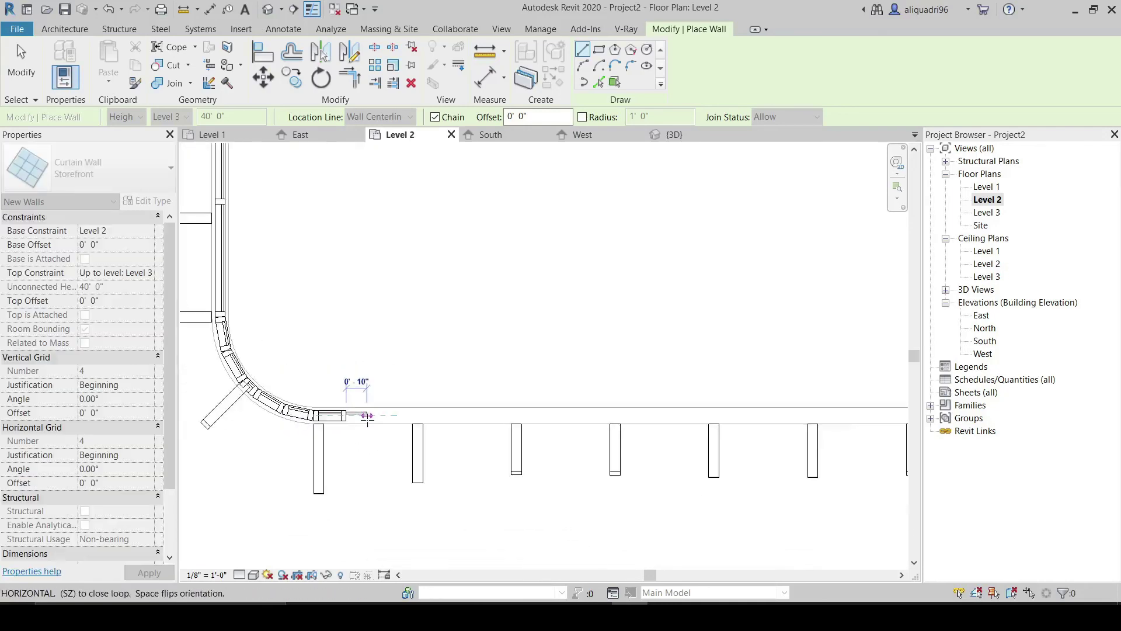
scroll(367, 423, "down", 5)
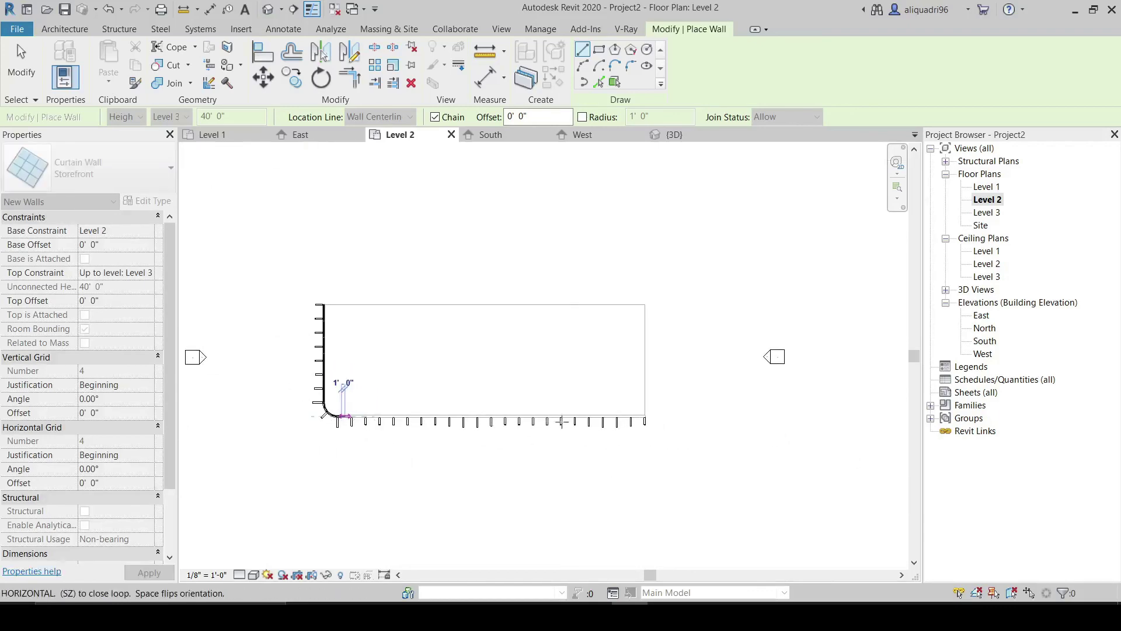
scroll(644, 421, "up", 10)
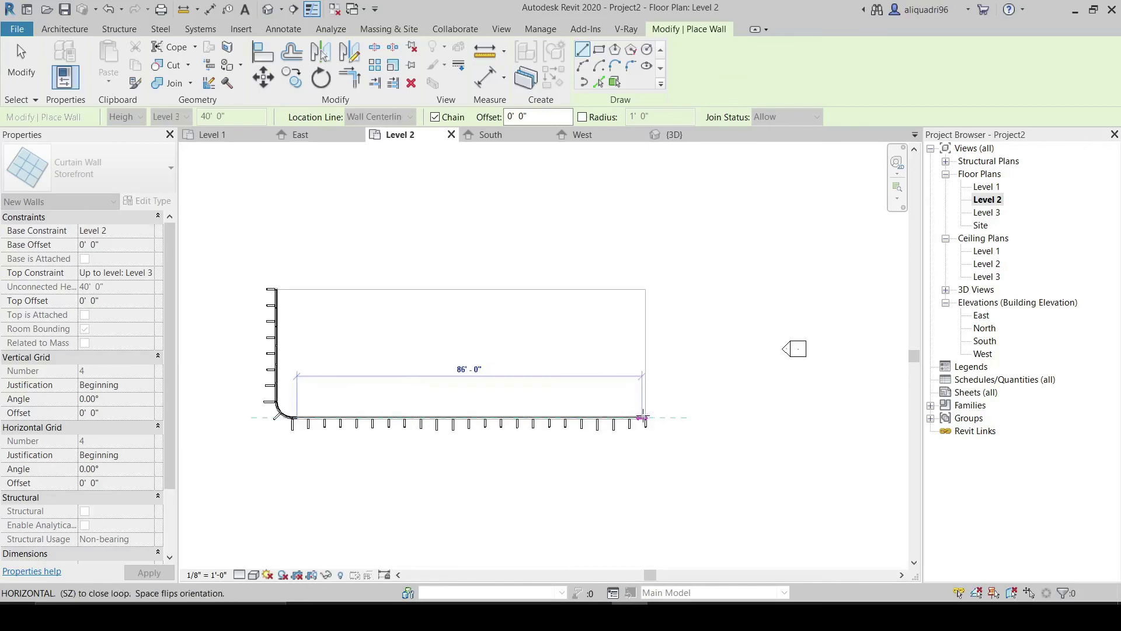
left_click(644, 421)
scroll(644, 421, "up", 2)
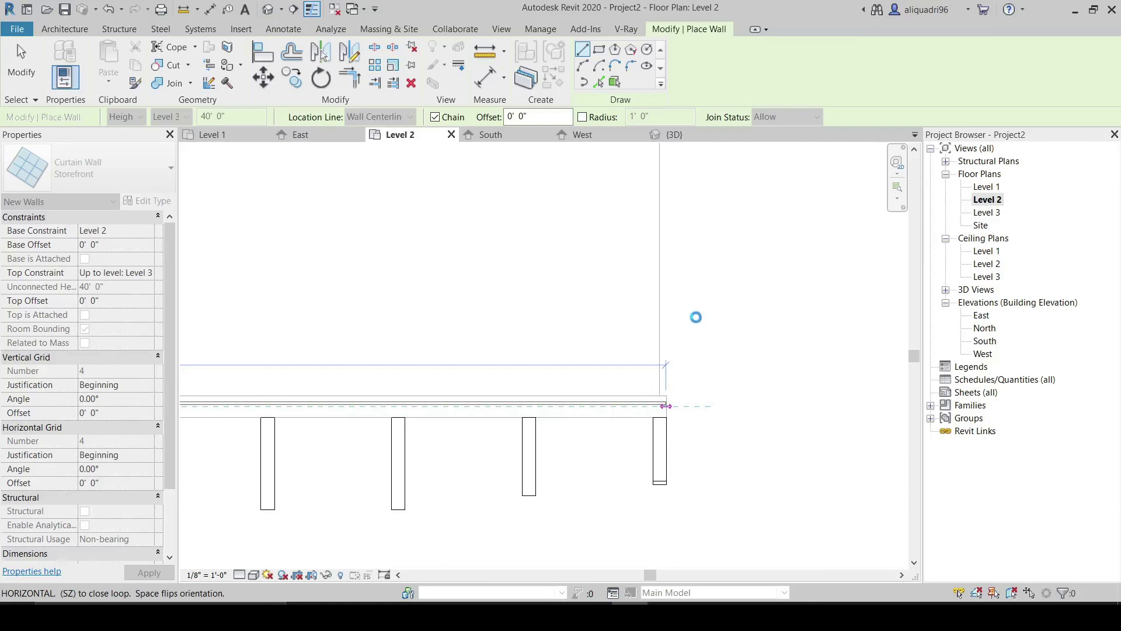
scroll(699, 315, "down", 3)
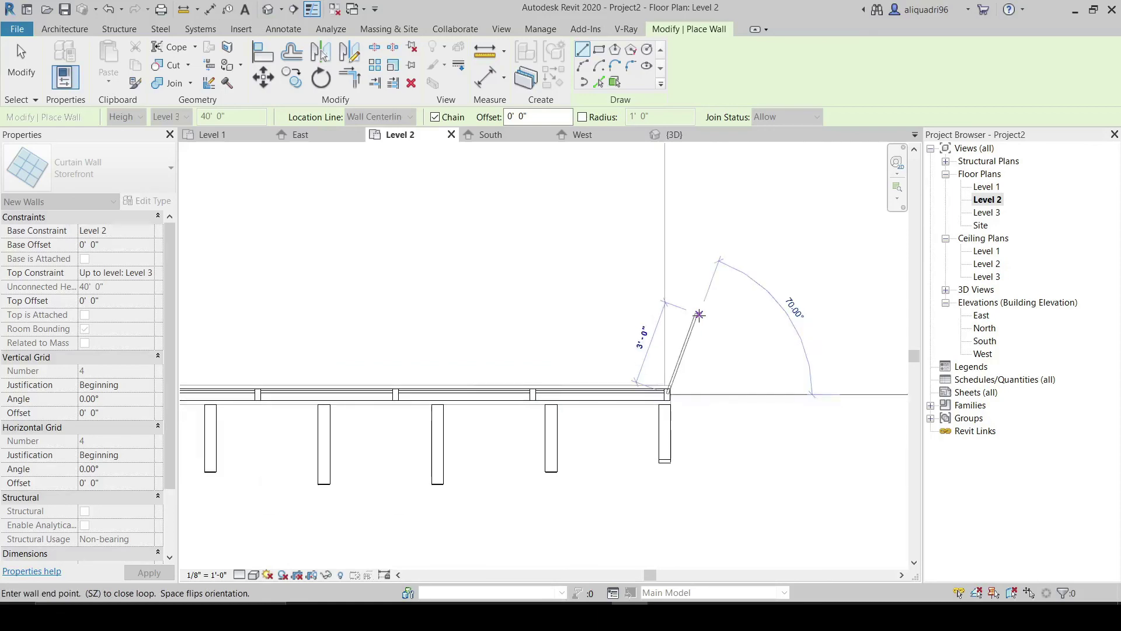
key("Escape")
key("Escape")
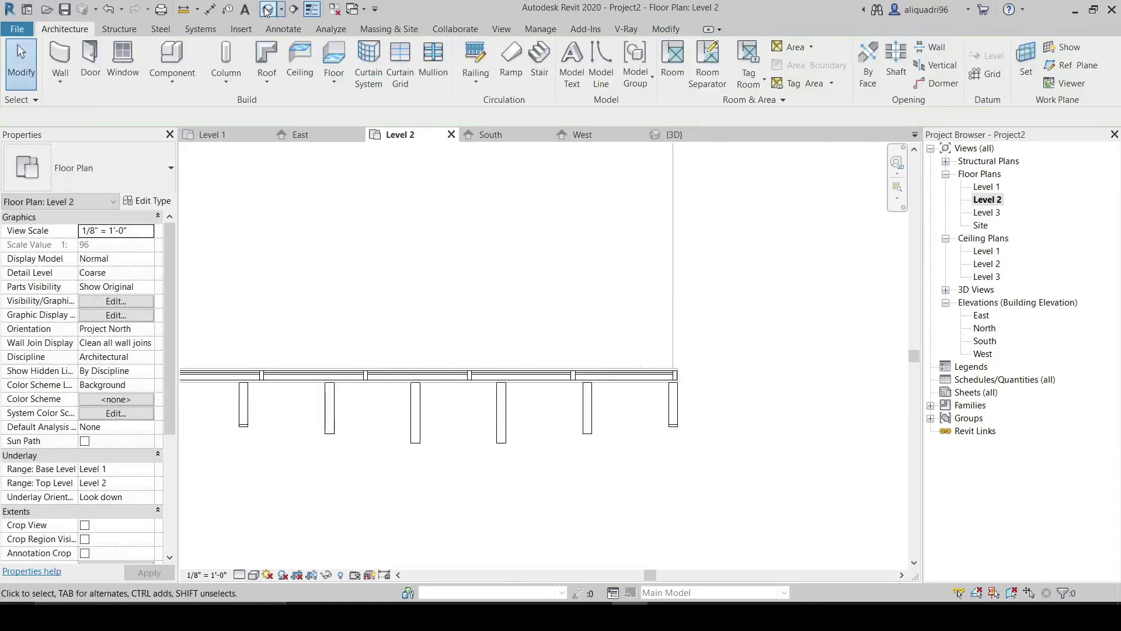
left_click(269, 9)
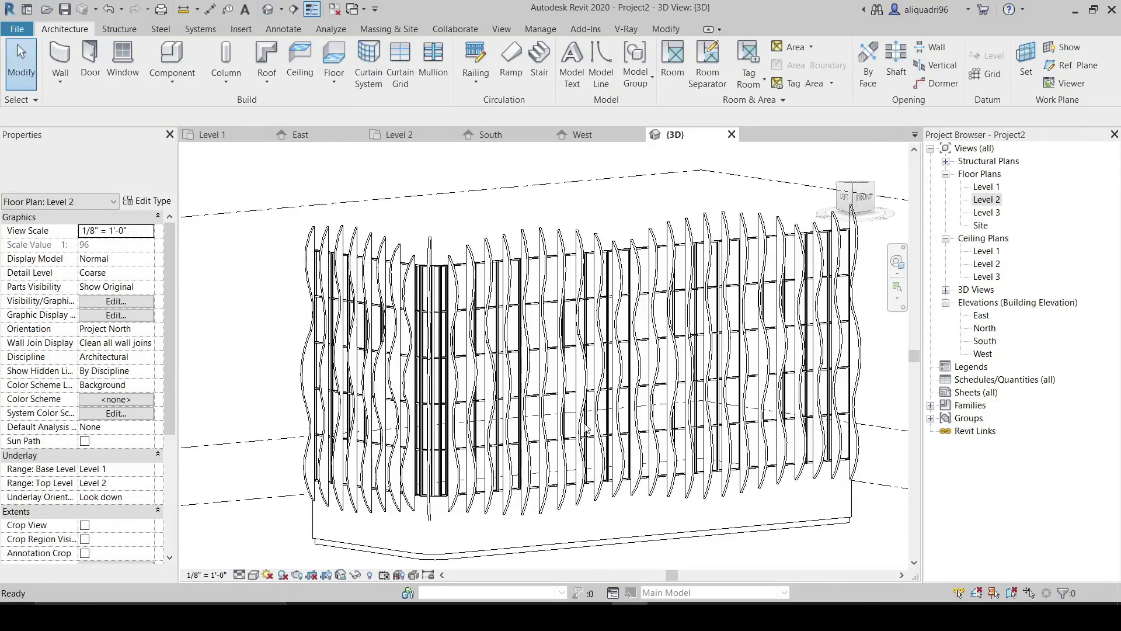
mouse_move(215, 298)
middle_mouse_down("shift")
mouse_move(275, 257)
mouse_move(201, 308)
mouse_move(255, 347)
mouse_move(307, 347)
middle_mouse_up("shift")
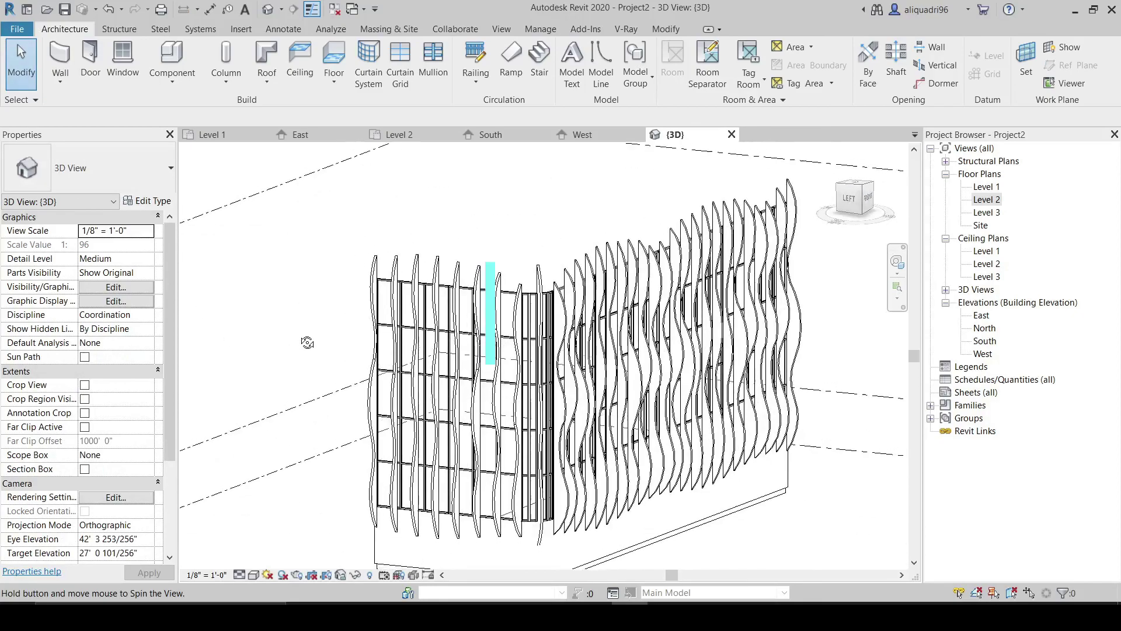